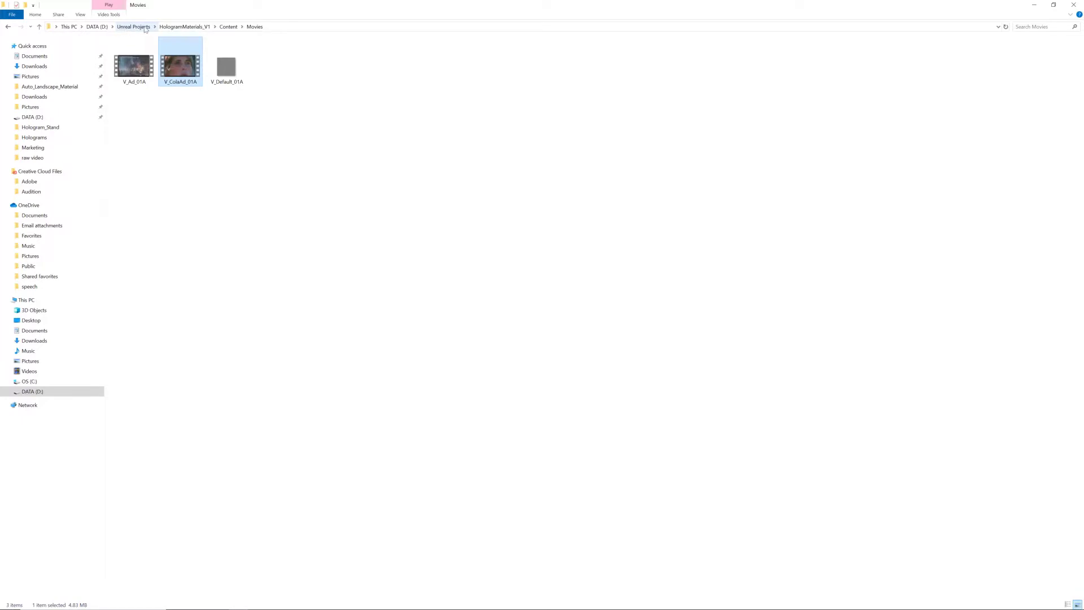
- Open HologramMaterials_V1\Content\Movies, select V_ColaAd_01A, and restore the Explorer window to a smaller size
left_click(135, 29)
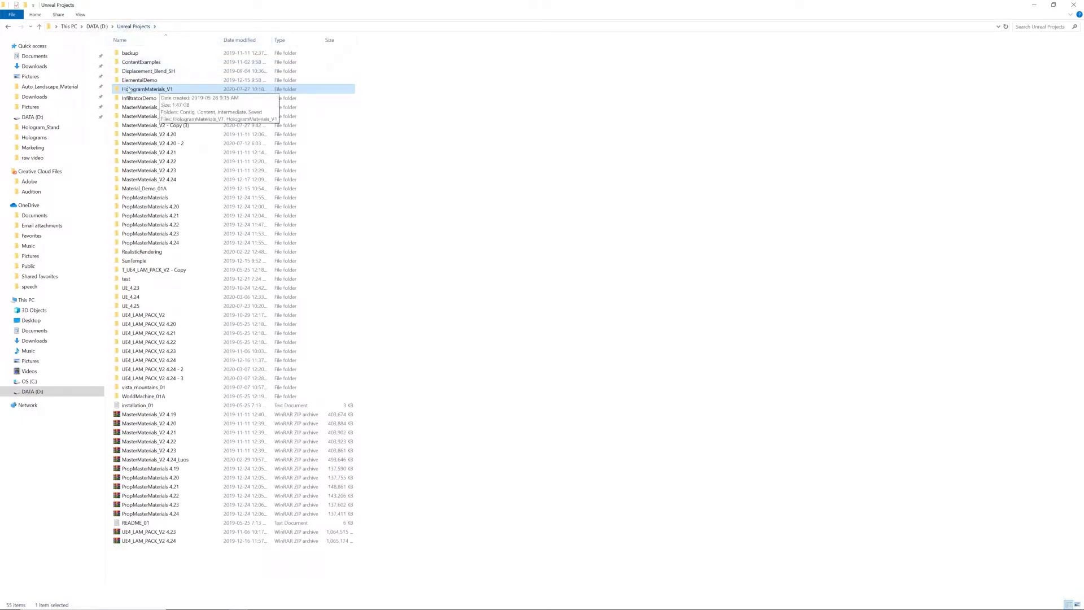
left_click(141, 90)
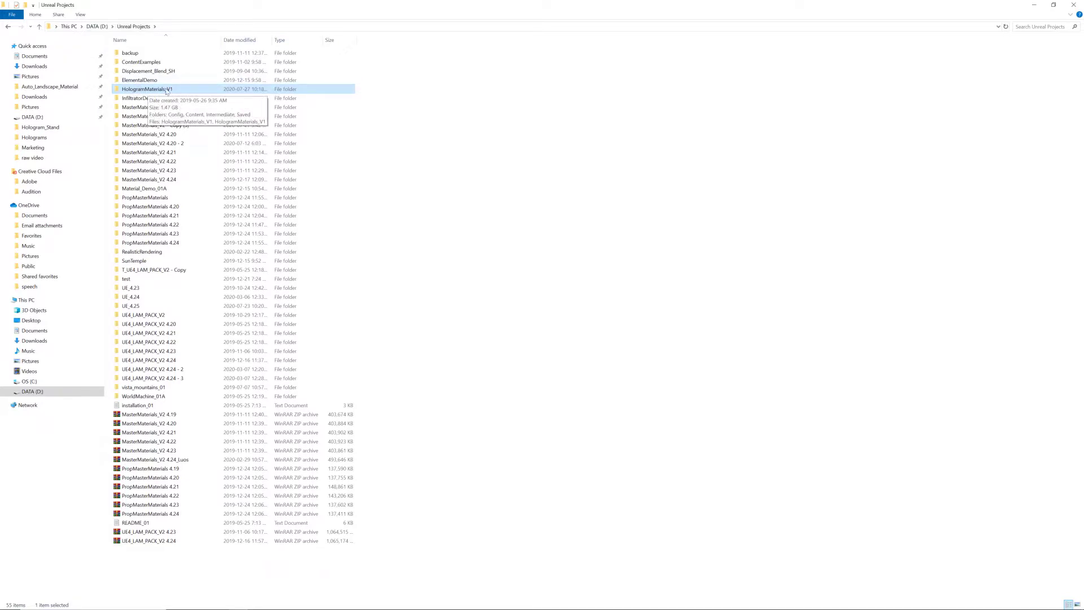
double_click(152, 92)
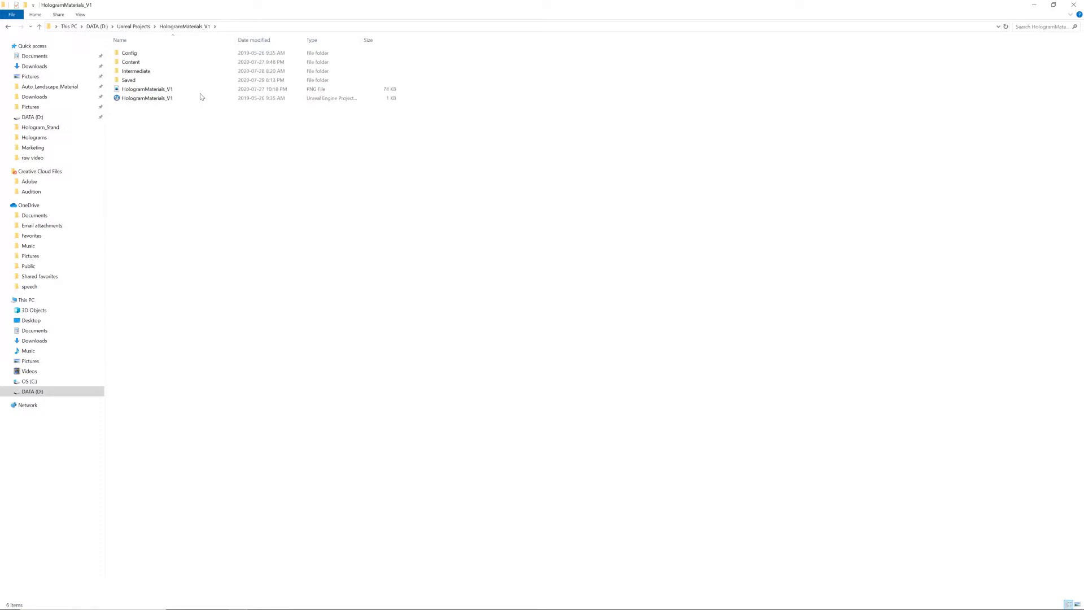
left_click(132, 64)
double_click(132, 63)
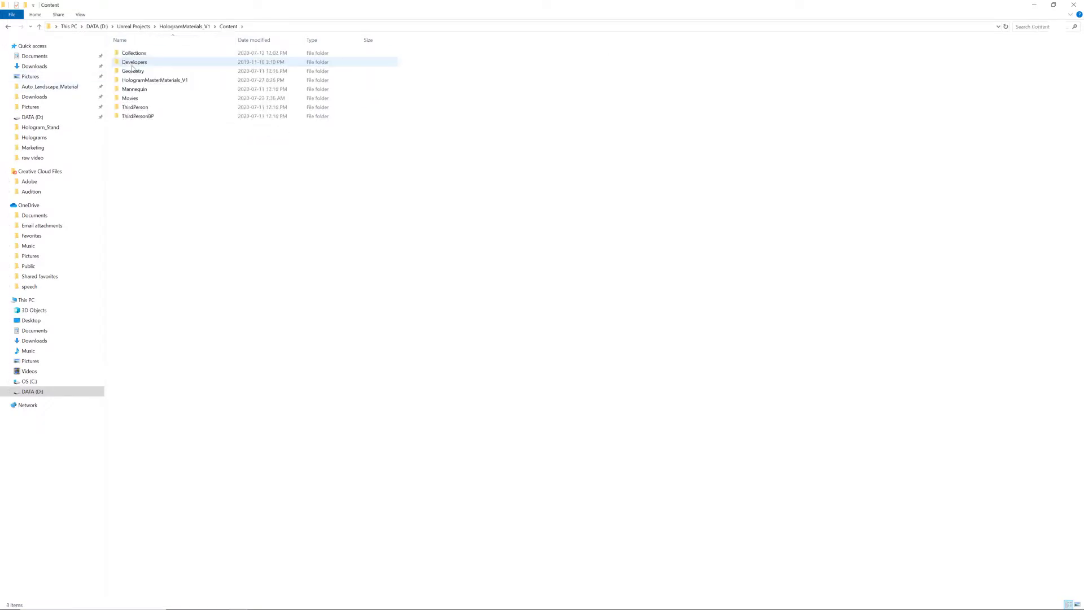
double_click(131, 98)
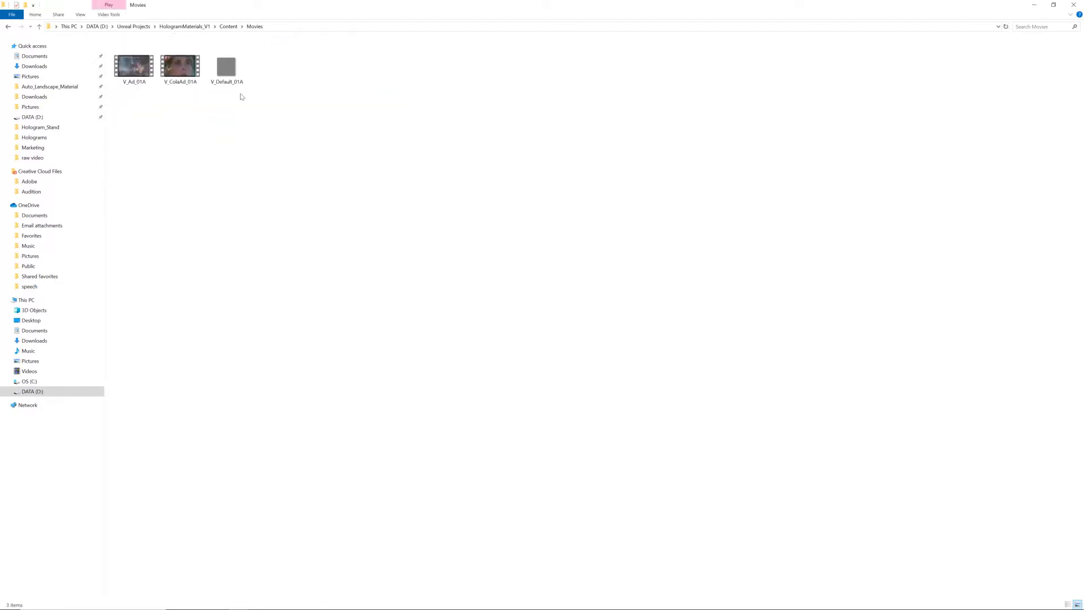
left_click(178, 71)
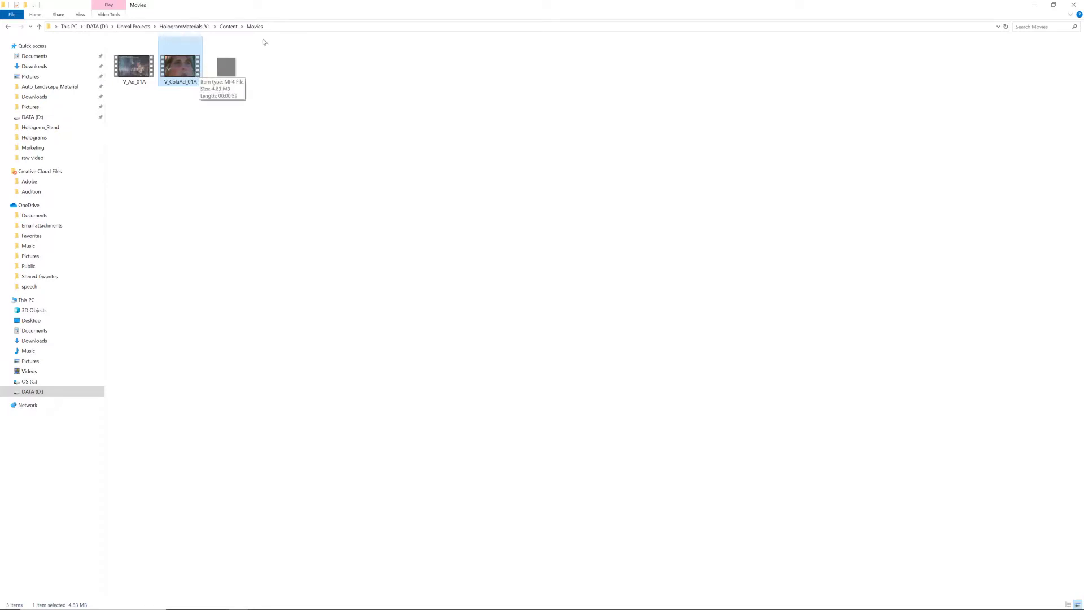
key("super+Down")
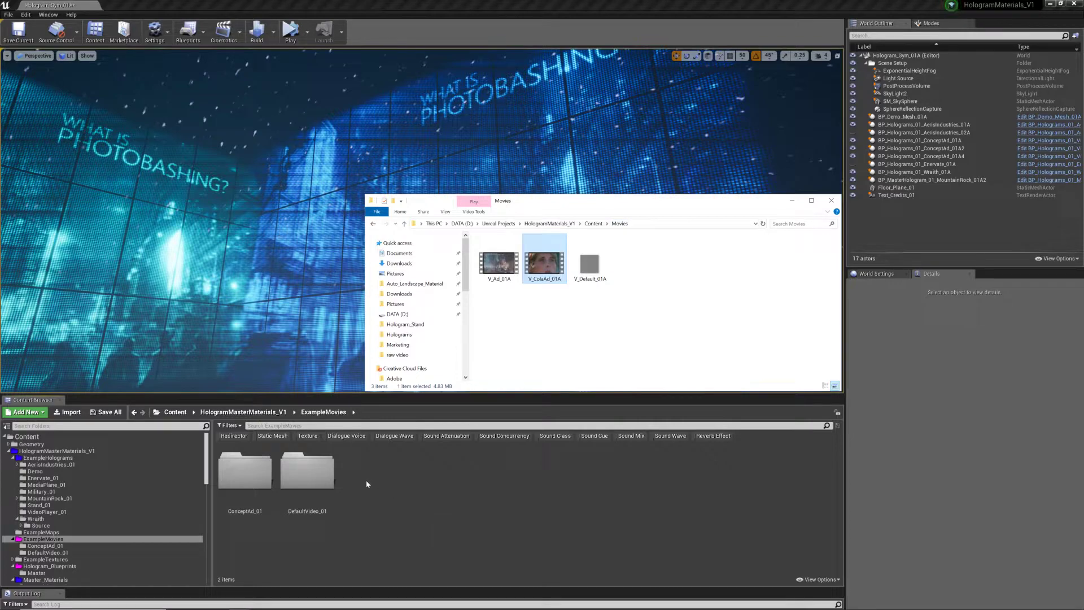
- Back in the editor, add a new folder named TestAd under ExampleMovies and go into it
left_click(385, 503)
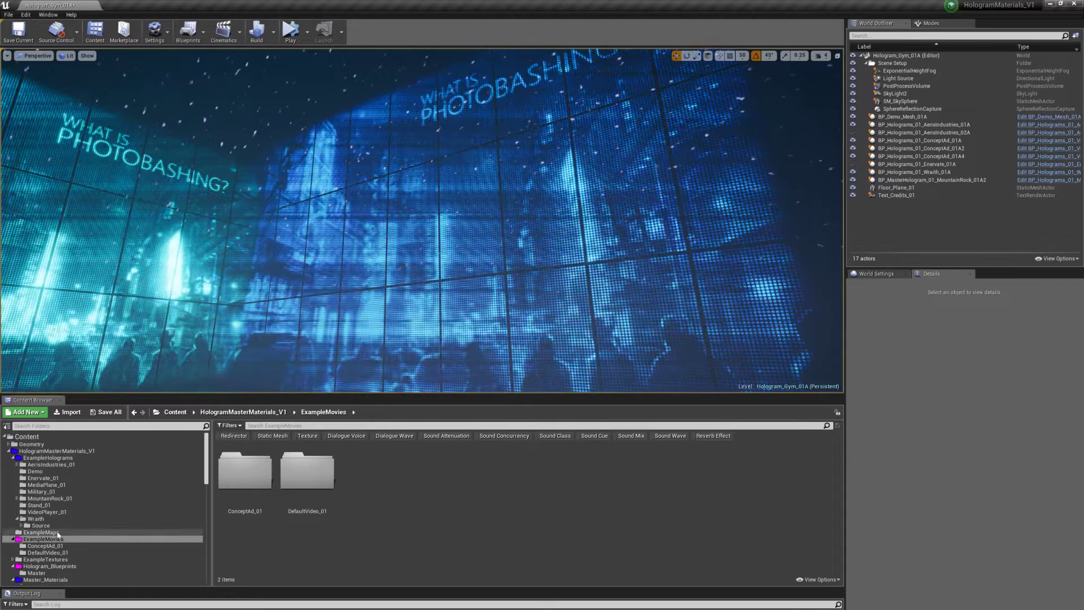
right_click(399, 479)
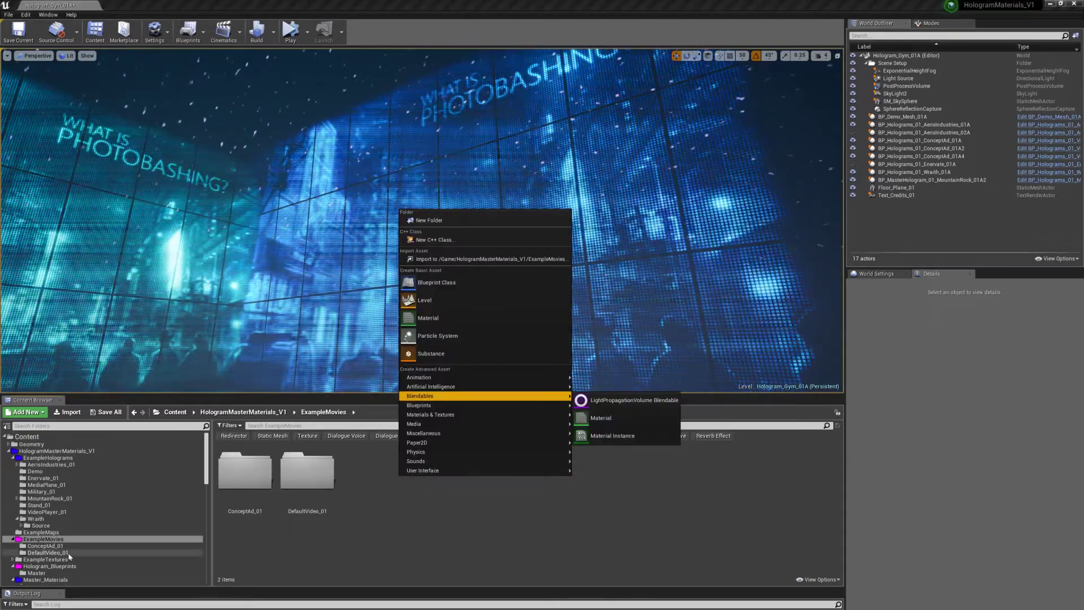
left_click(436, 222)
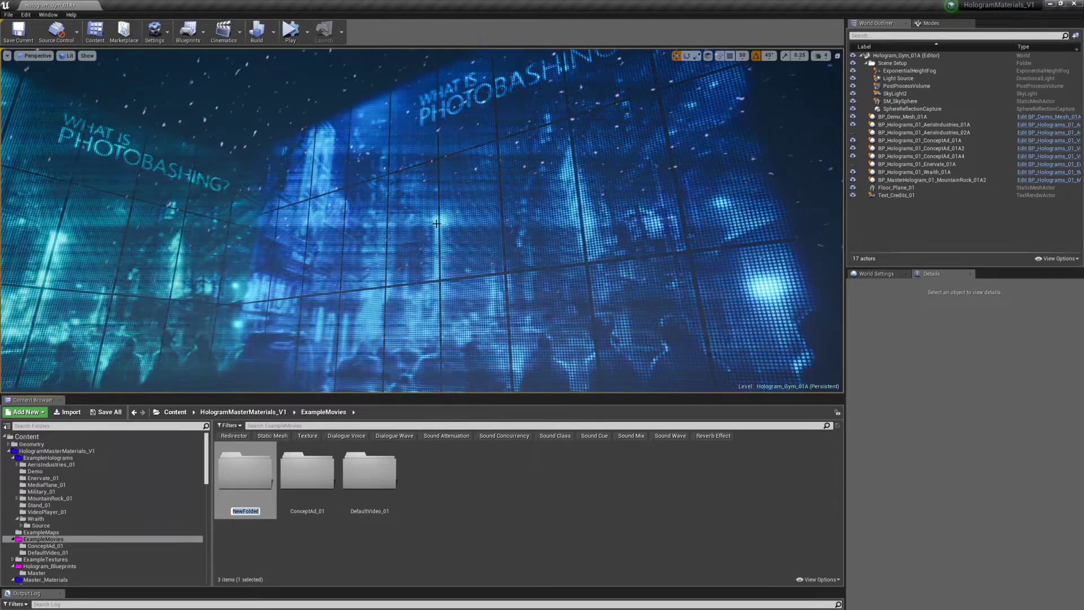
type("TestAd")
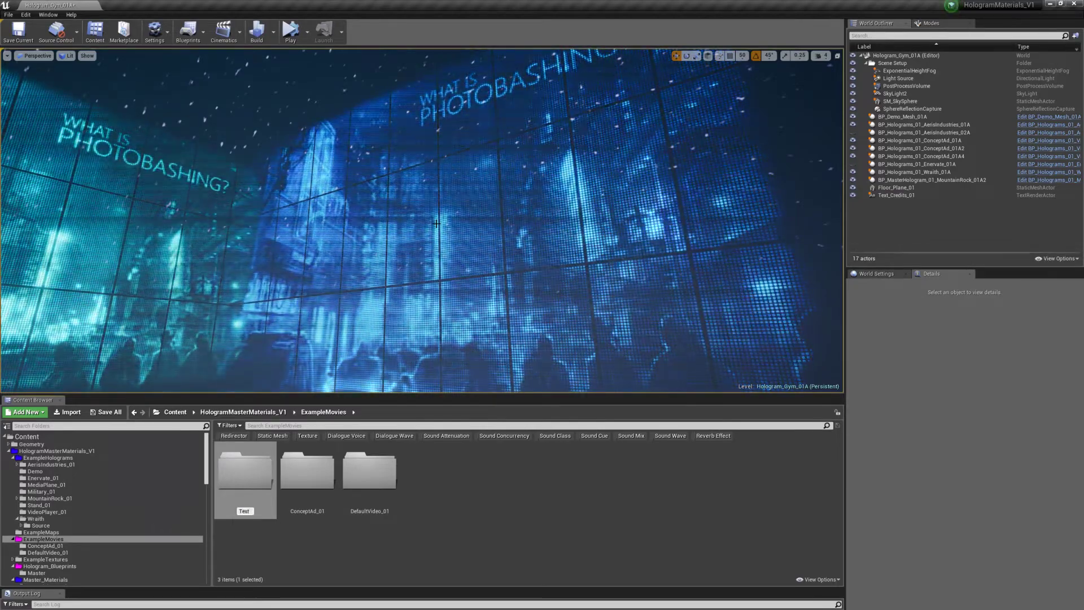
key("Return")
double_click(389, 474)
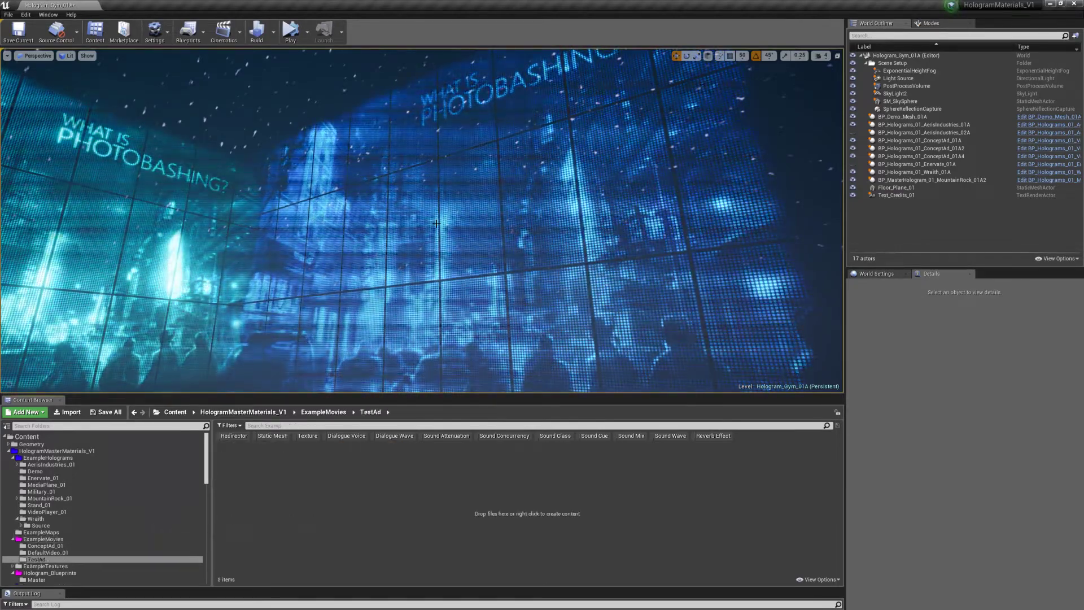
- Create a new Media Player asset with a MediaTexture video output
right_click(412, 475)
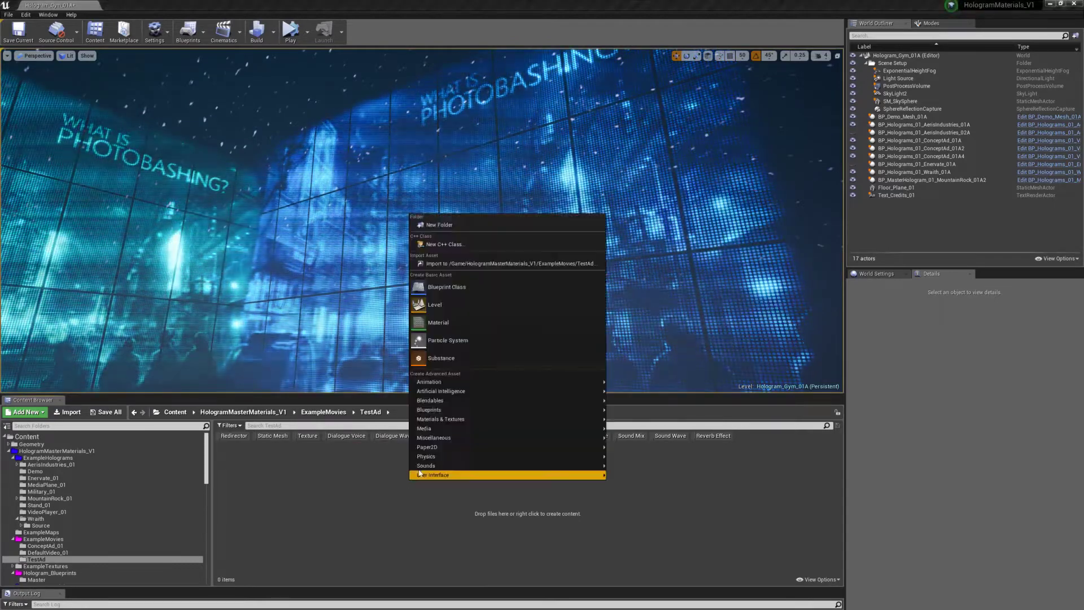
mouse_move(455, 438)
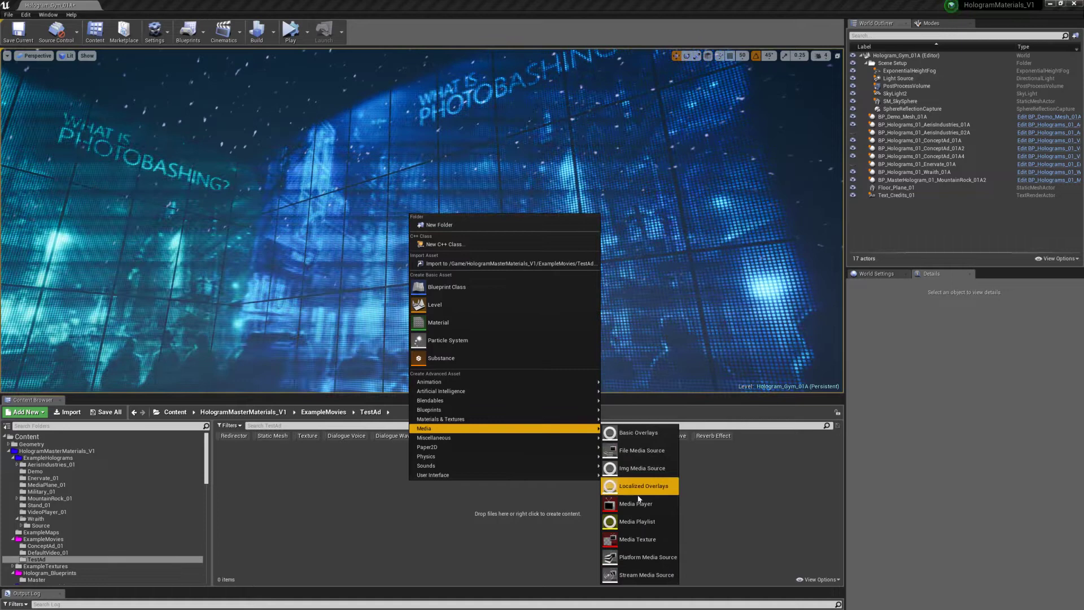
left_click(635, 504)
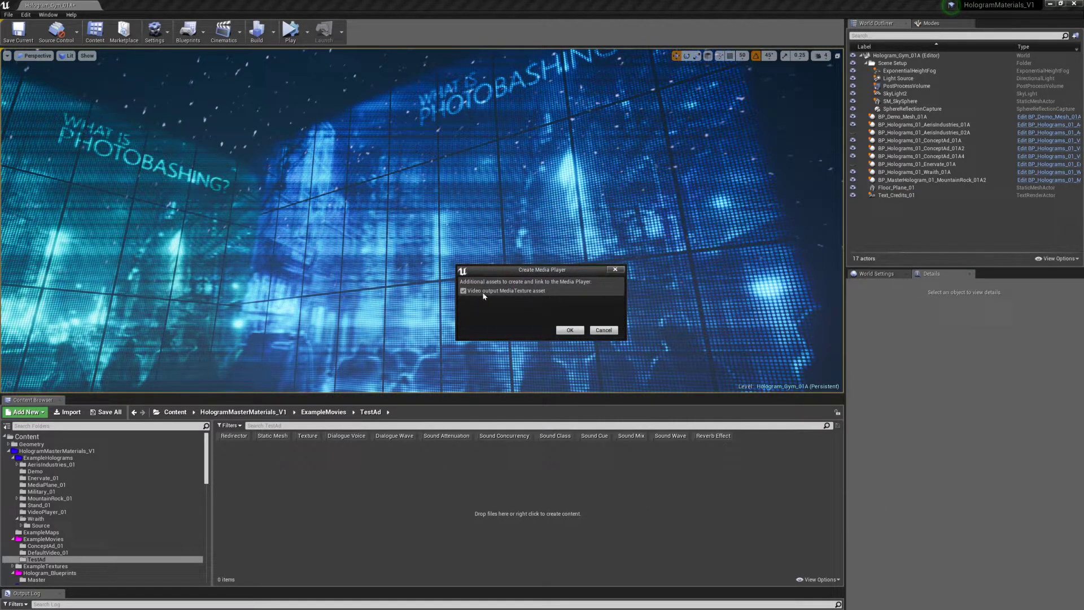
left_click(568, 331)
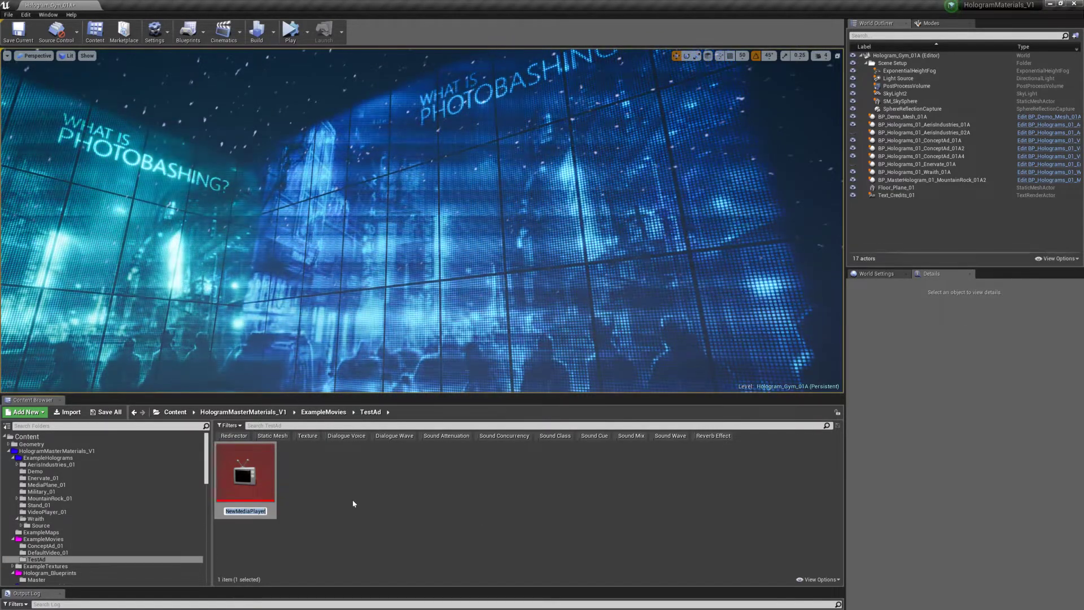
- Name the player TestAd_MediaPlayer_01A and open its editor over the viewport centre
type("Tesd")
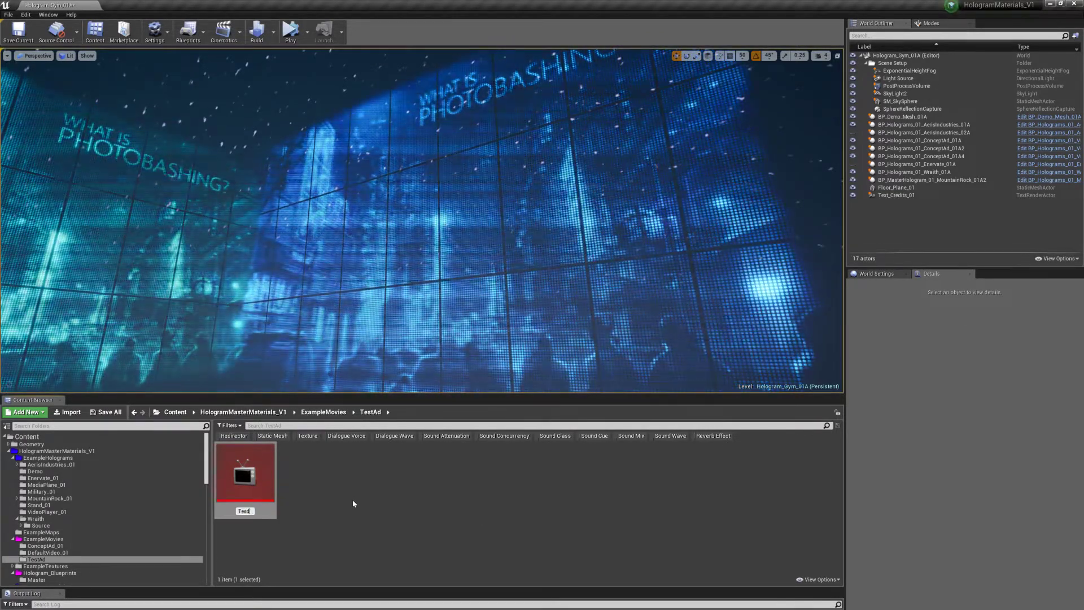
key("BackSpace")
type("tAd_")
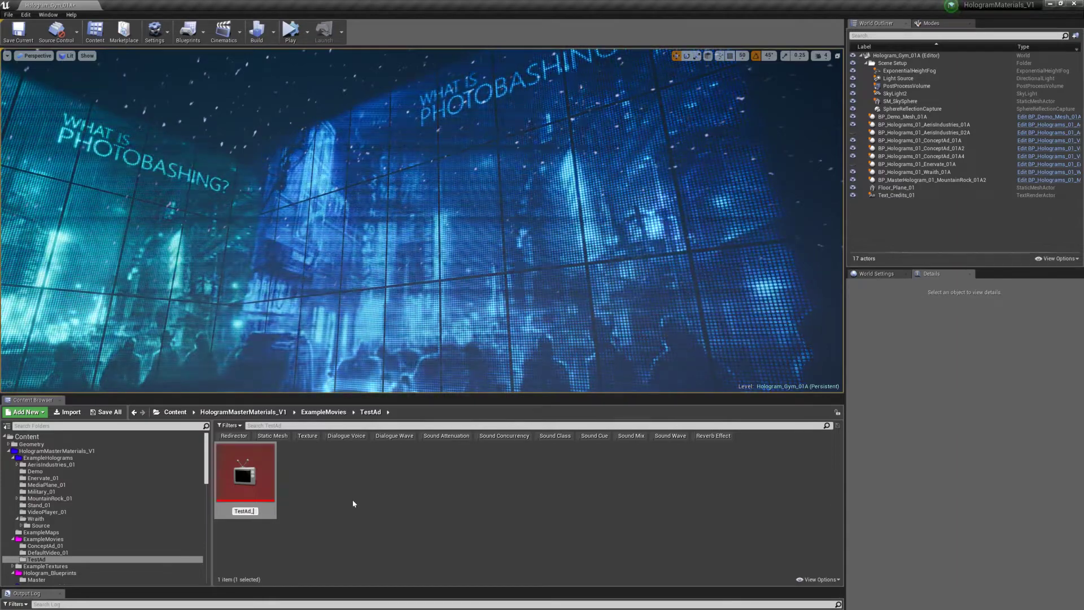
type("MediaPlay")
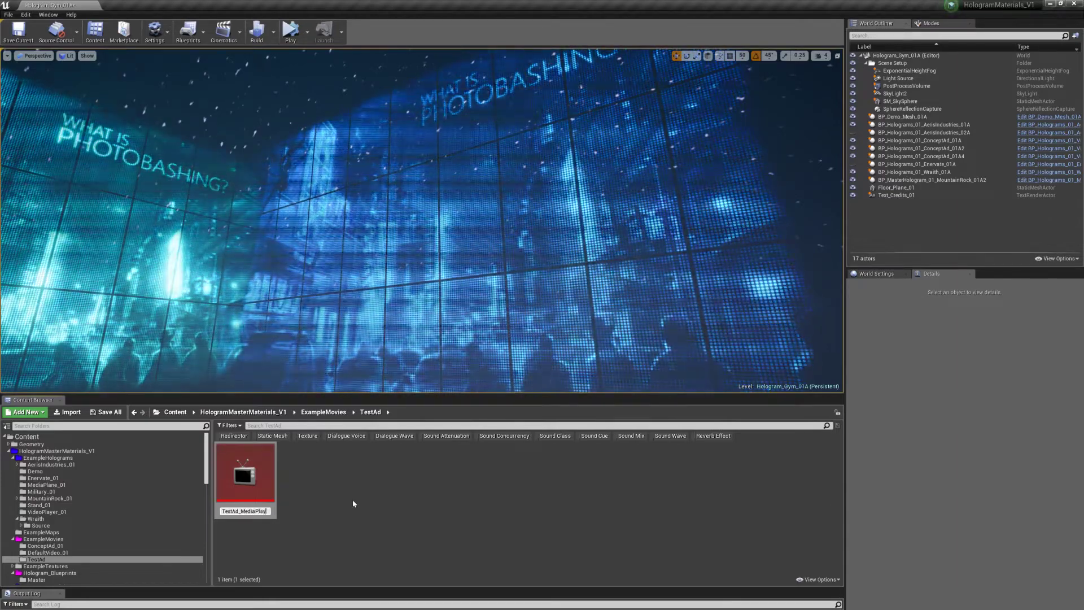
type("er_01A")
key("Return")
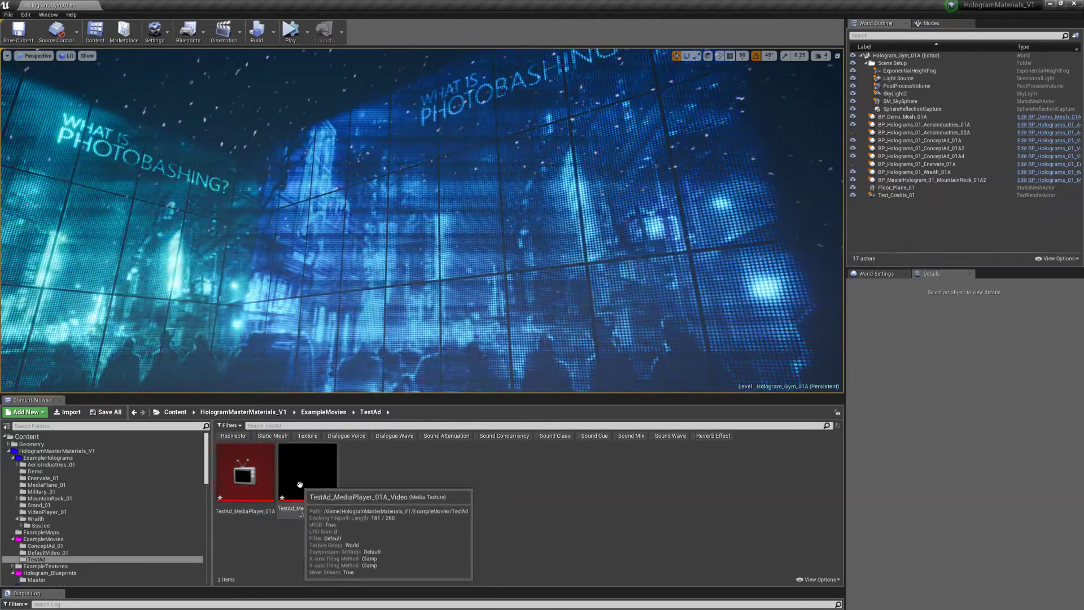
double_click(260, 477)
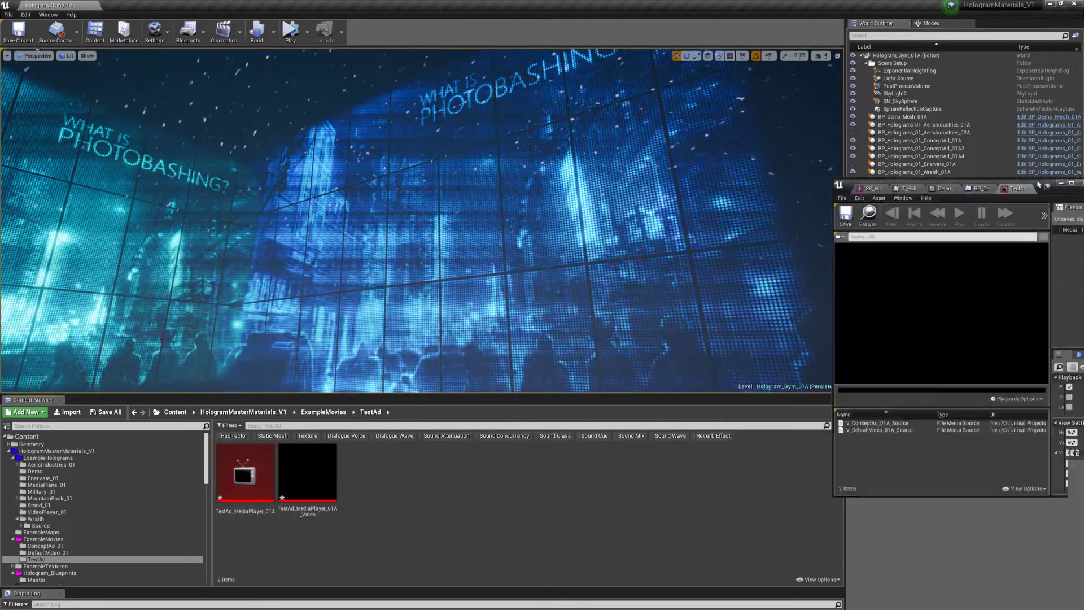
left_click_drag(1038, 184, 594, 62)
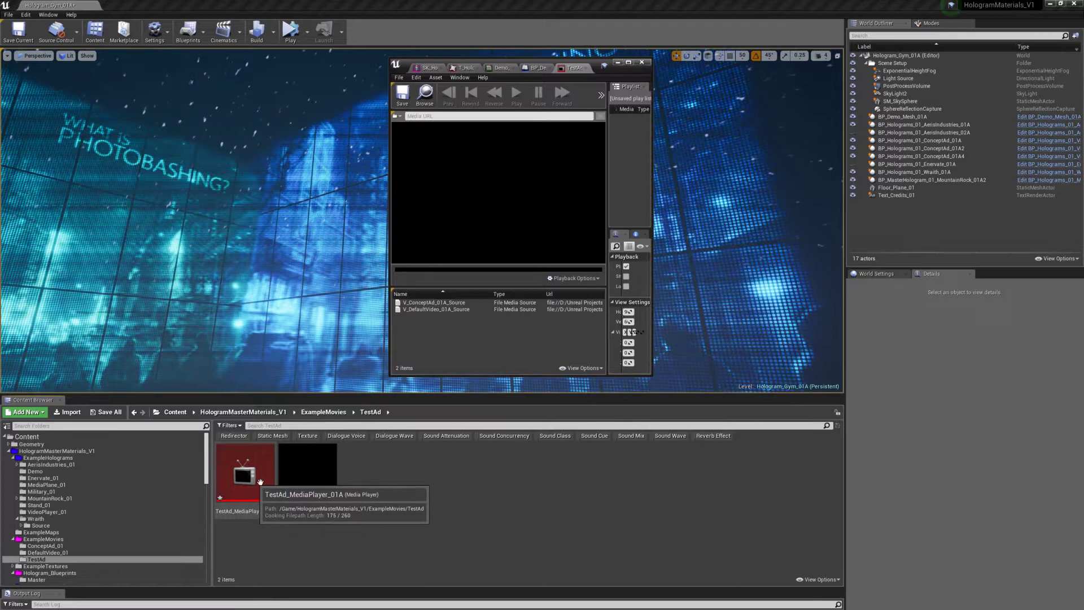
- Create a File Media Source named TestAd_Source_01A in TestAd
right_click(378, 483)
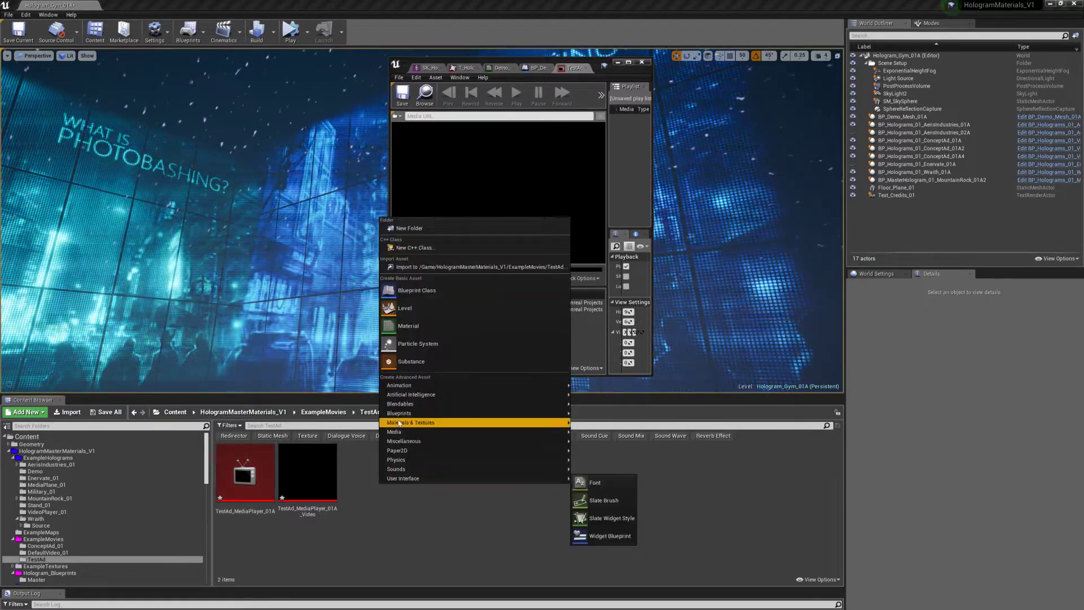
mouse_move(405, 432)
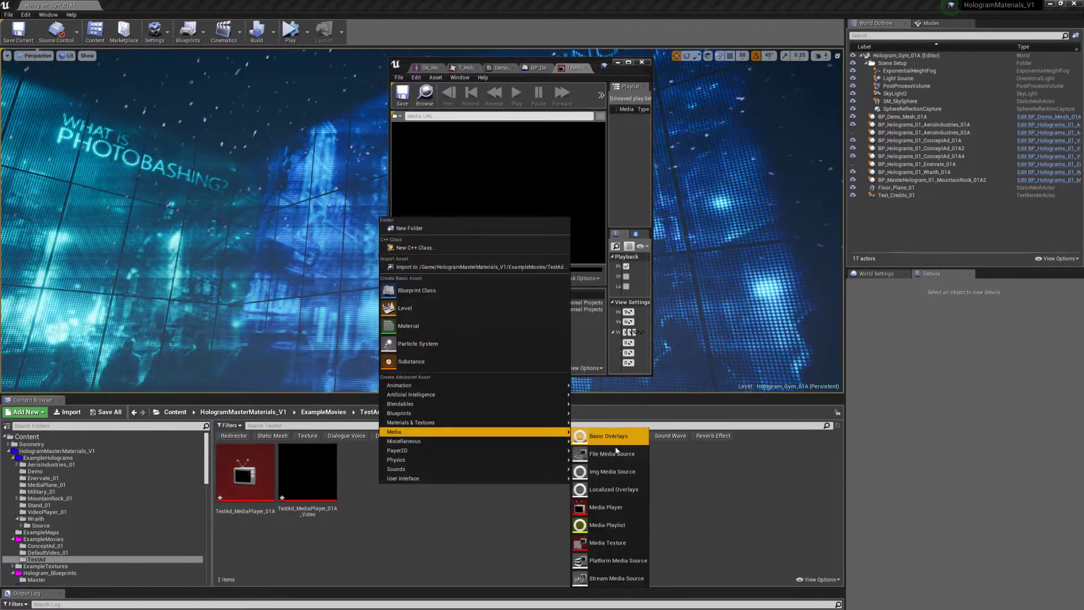
left_click(612, 454)
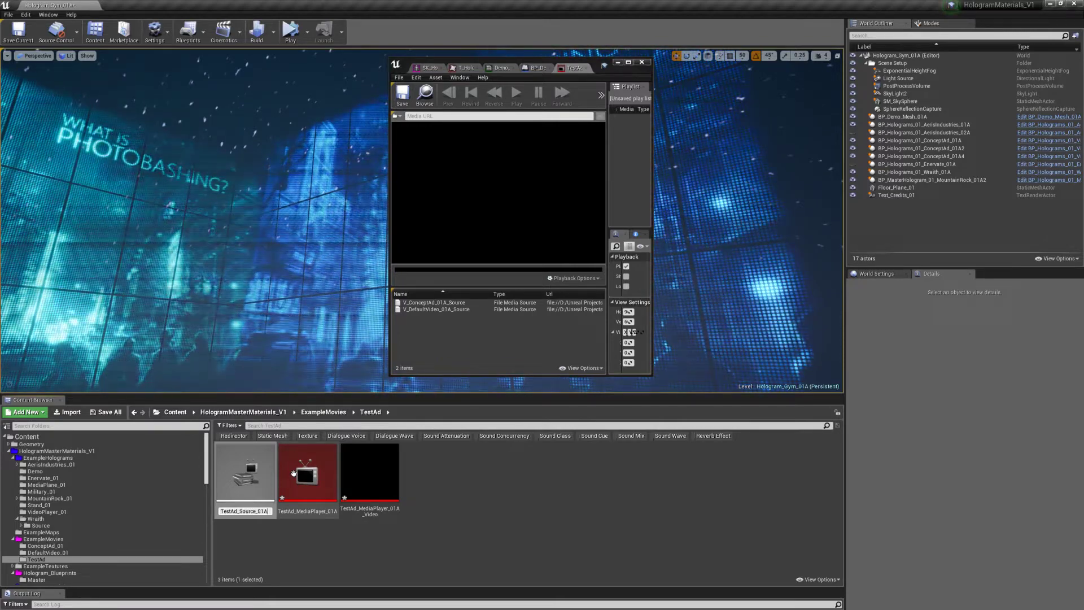
key("Return")
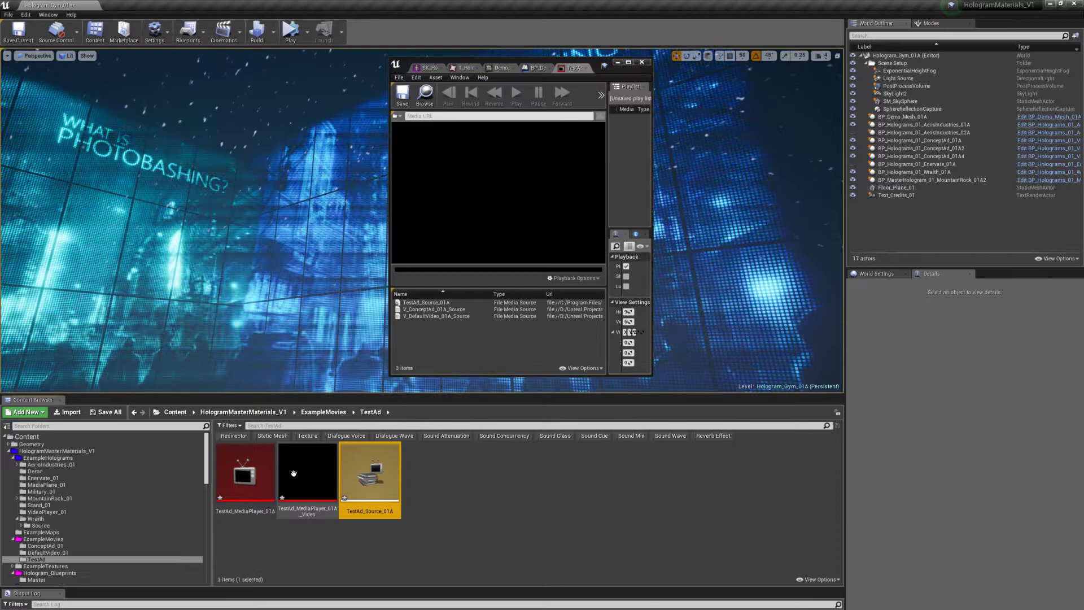
- Point TestAd_Source_01A's File Path to V_ColaAd_01A and enable Precache File
key("Return")
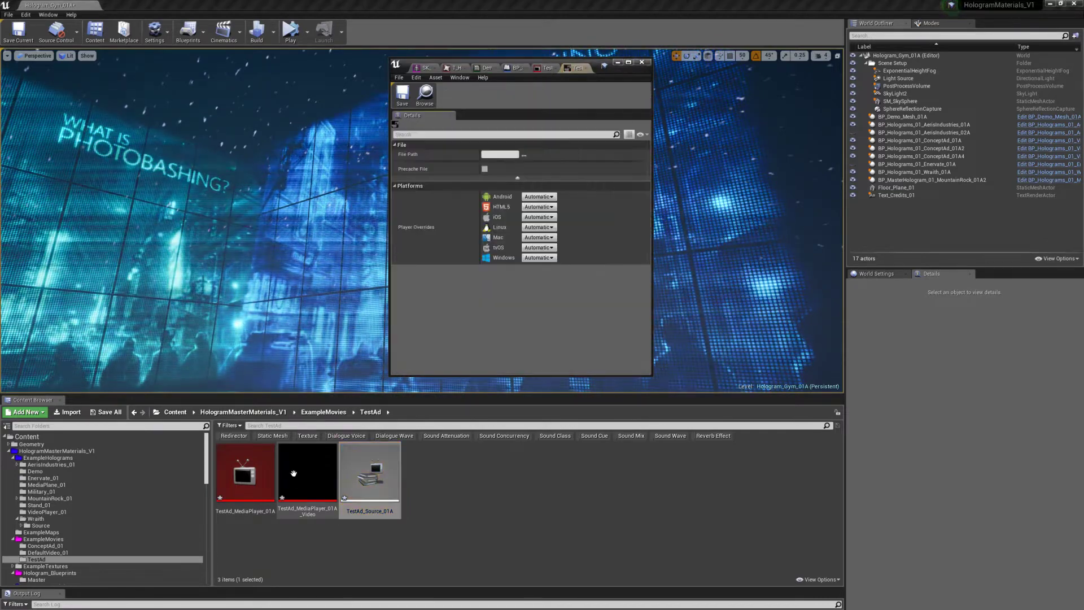
left_click(523, 154)
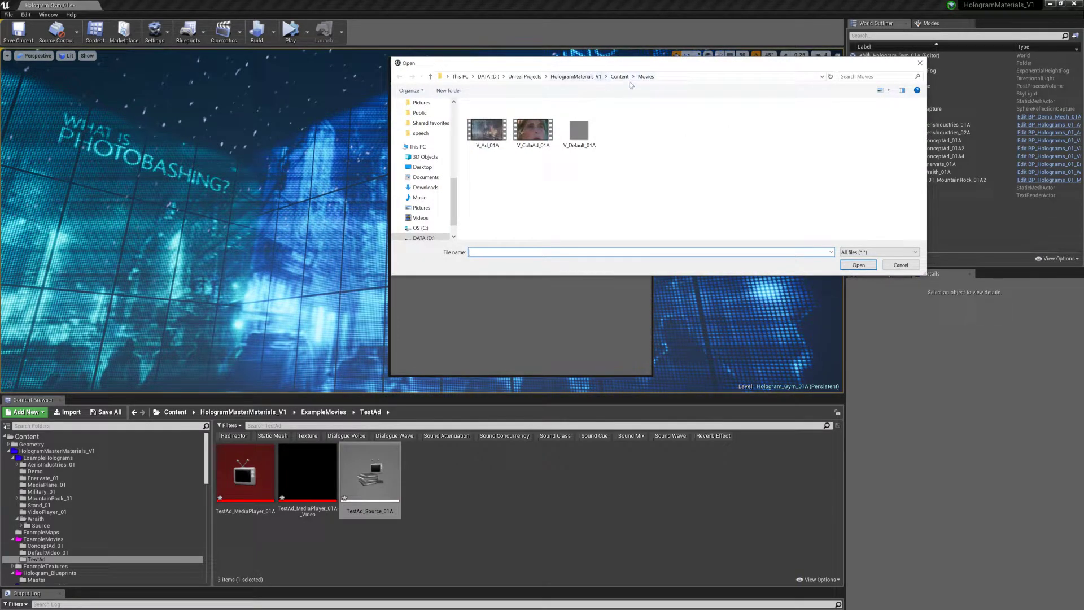
double_click(534, 131)
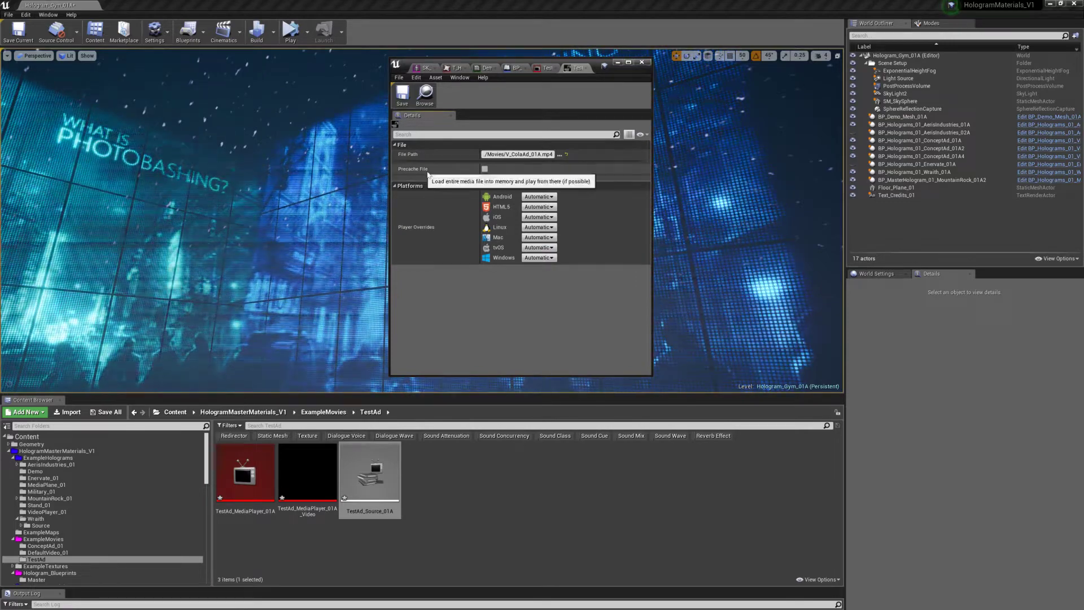
left_click(484, 169)
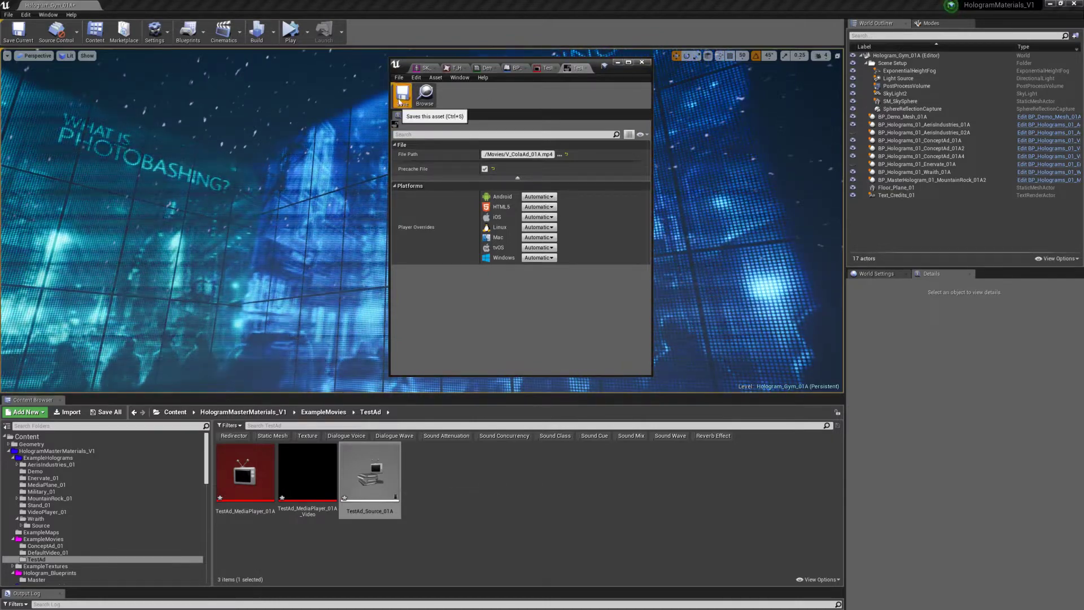
- Open TestAd_MediaPlayer_01A and play TestAd_Source_01A from its playlist so the cola ad previews
left_click(370, 473)
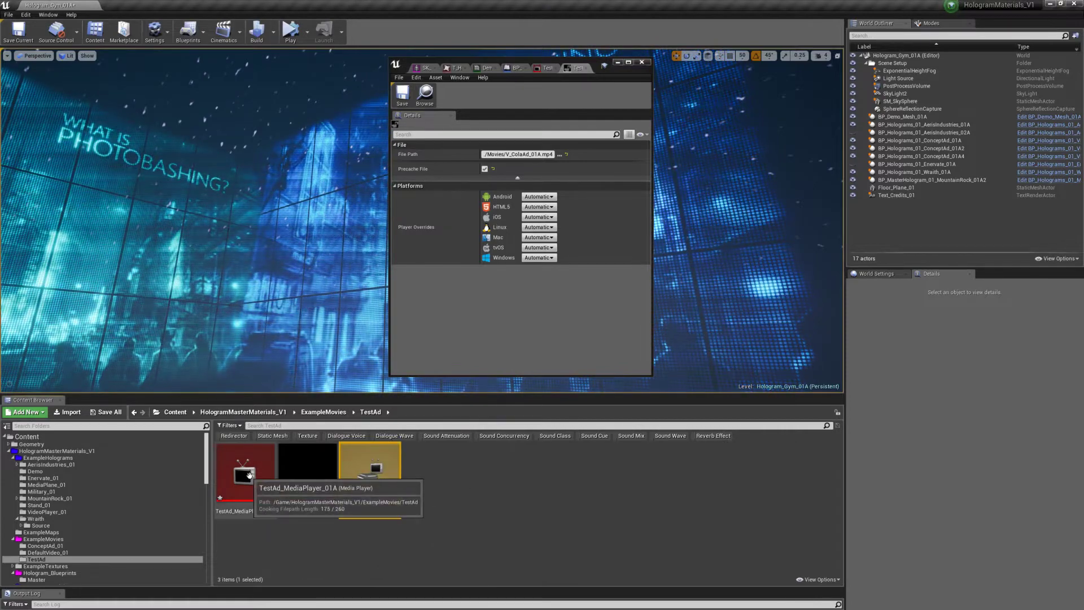
double_click(249, 475)
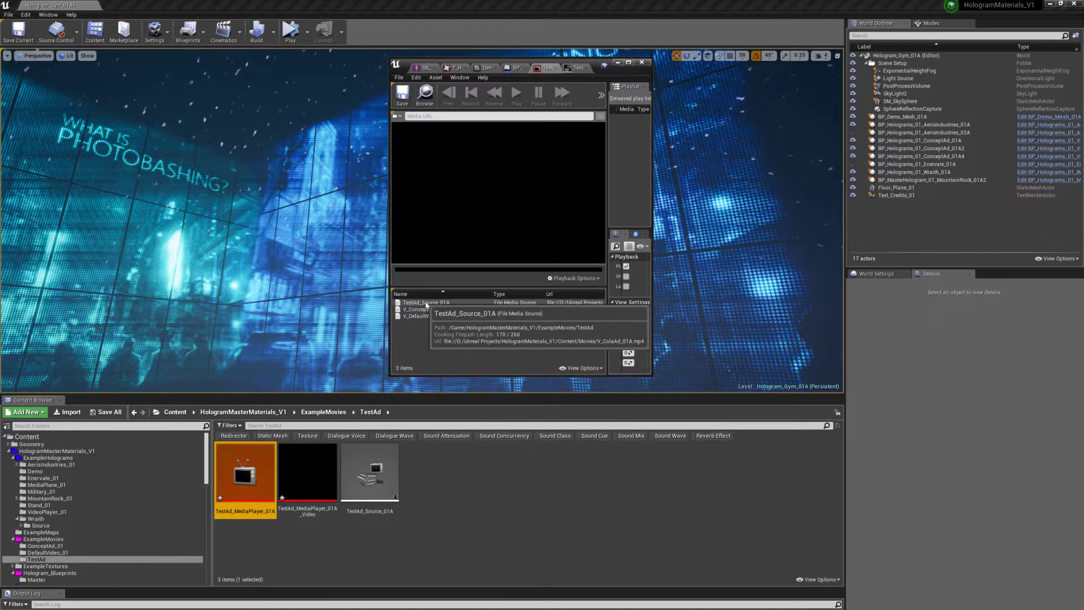
double_click(426, 303)
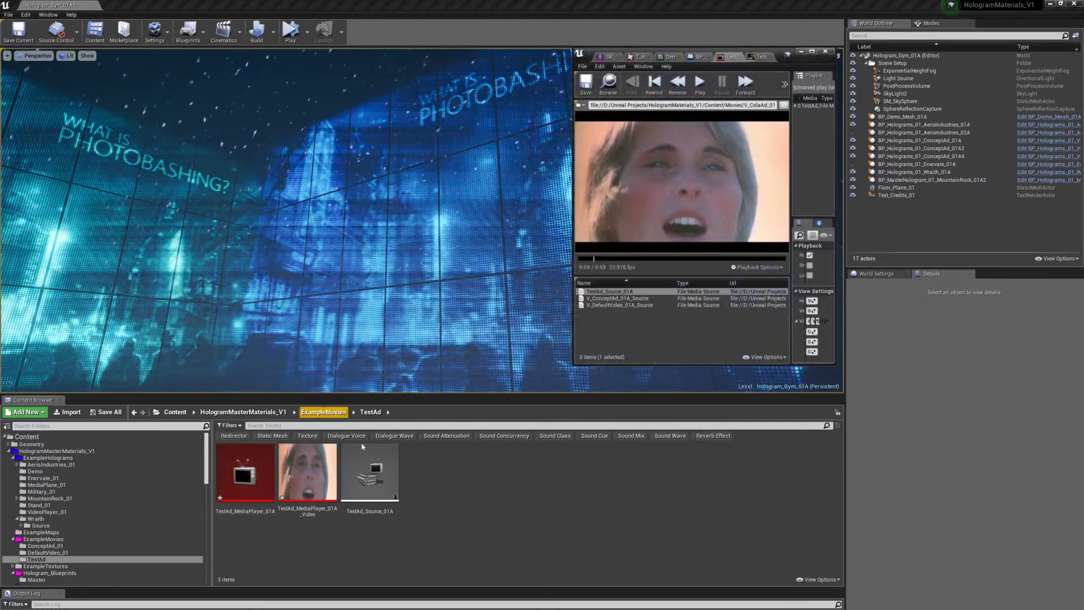
left_click(406, 472)
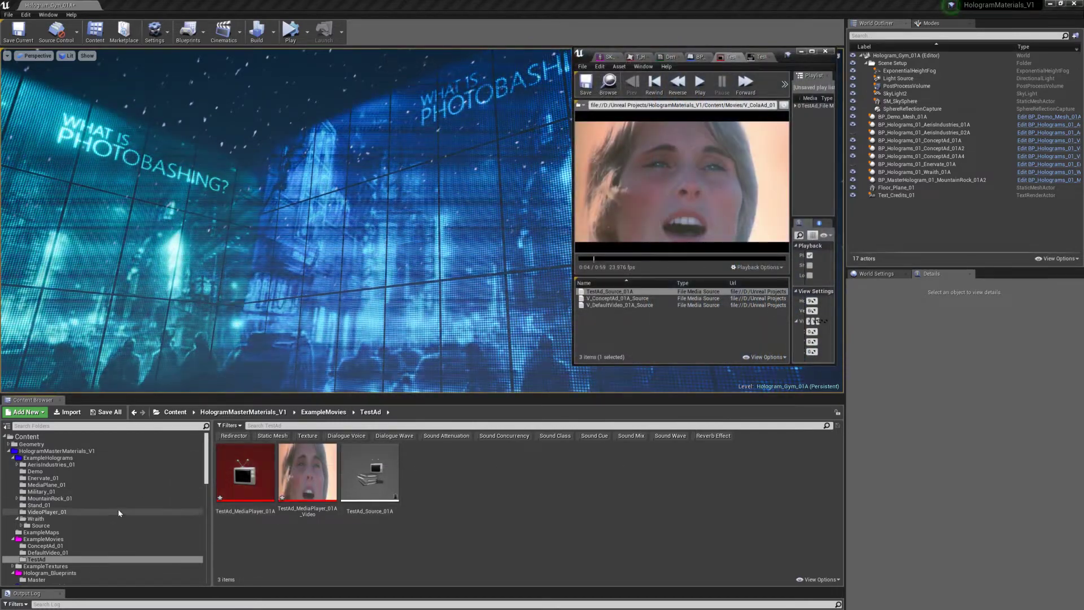
- Browse the ConceptAd_01 media and hologram blueprint folders in the Content Browser
left_click(37, 545)
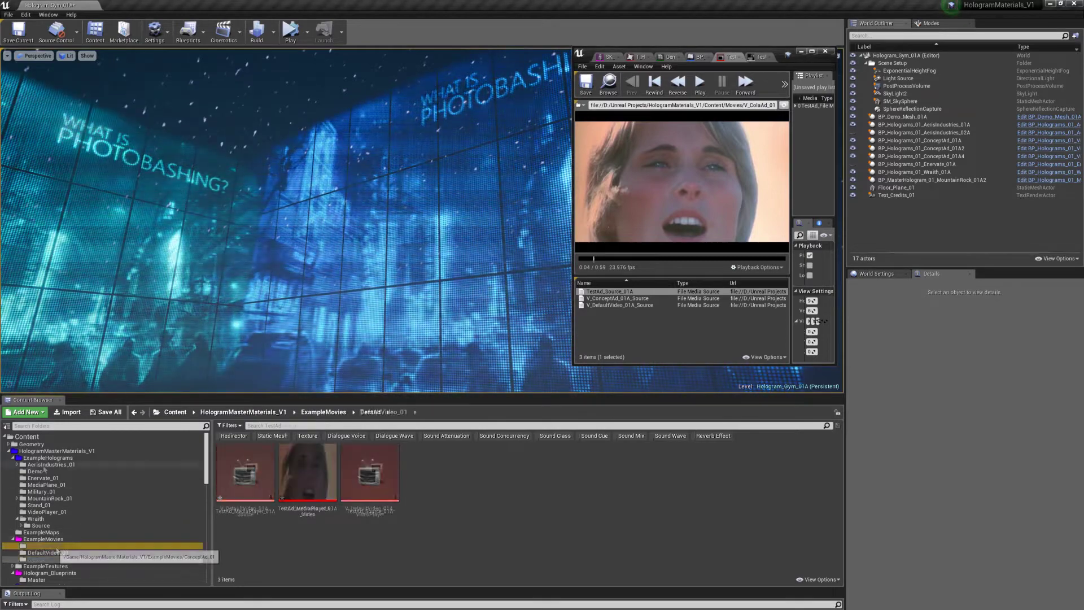
left_click(37, 559)
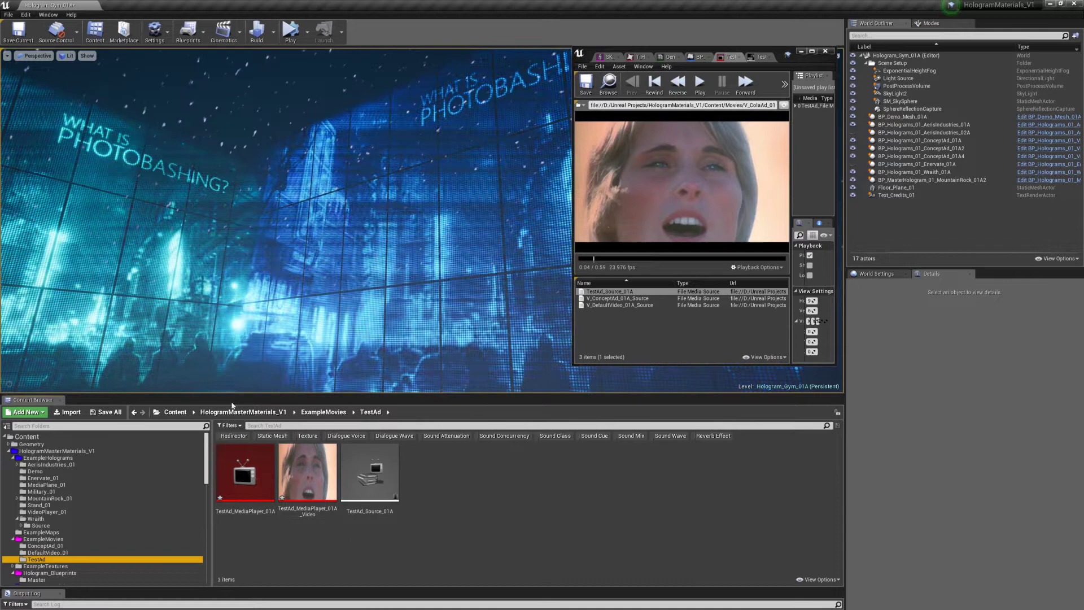
scroll(47, 522, "down", 4)
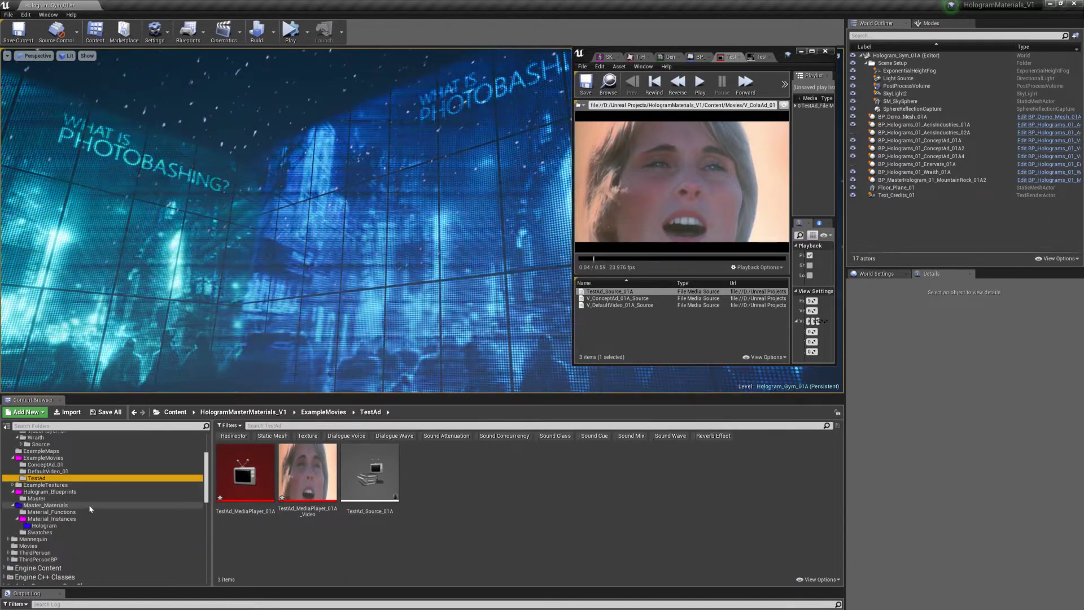
scroll(90, 508, "down", 1)
scroll(98, 497, "up", 2)
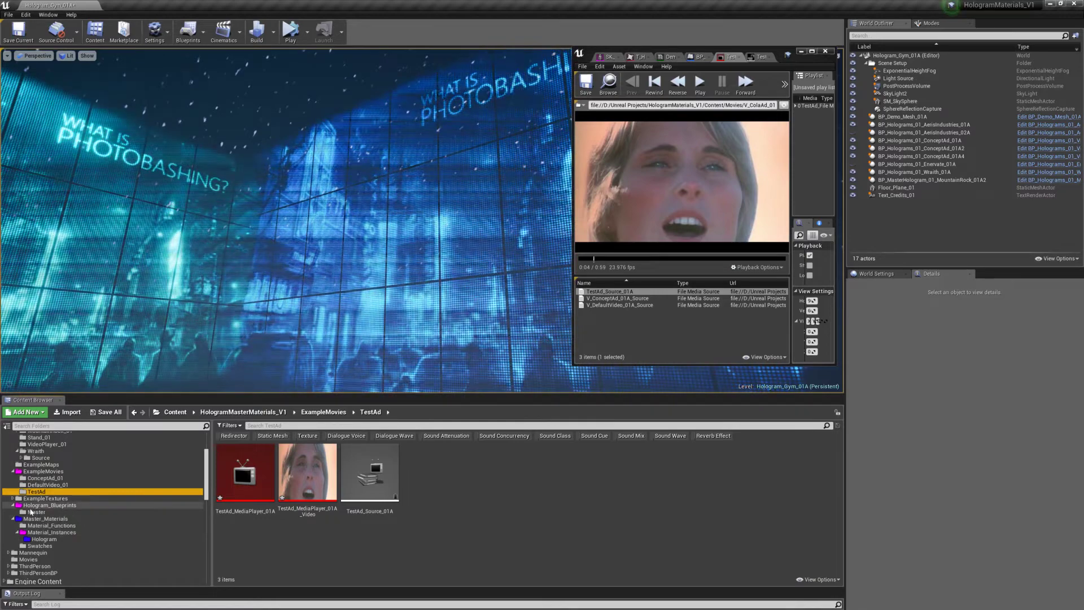
left_click(30, 506)
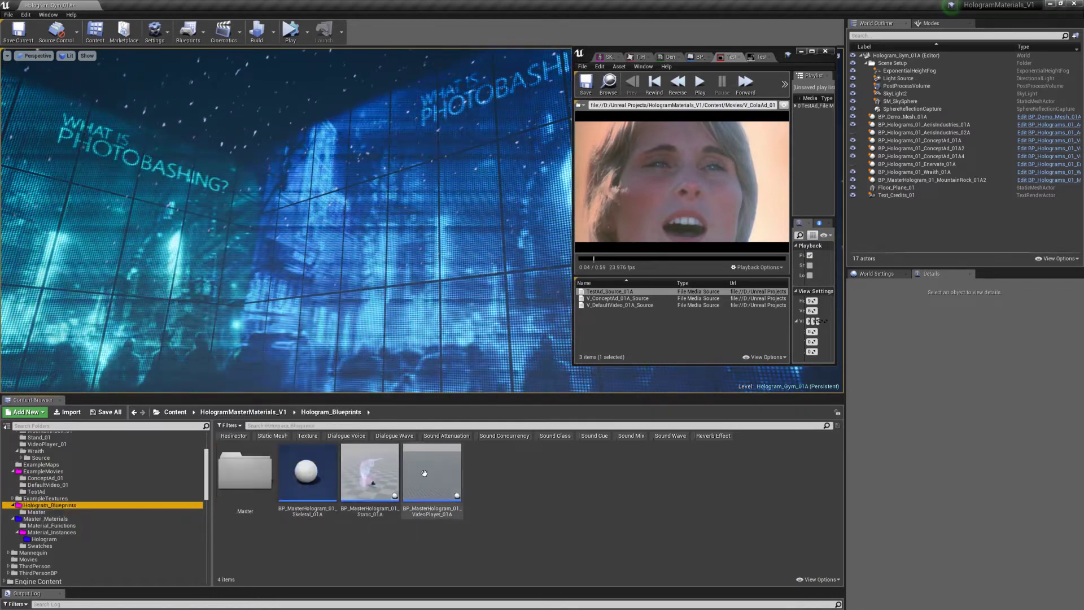
right_click(443, 472)
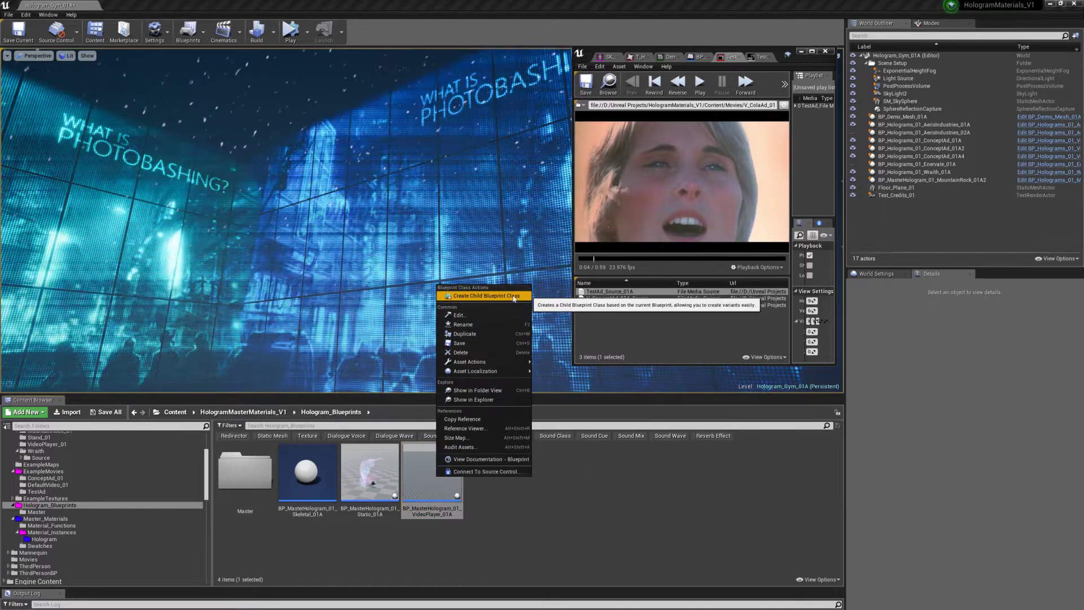
left_click(602, 539)
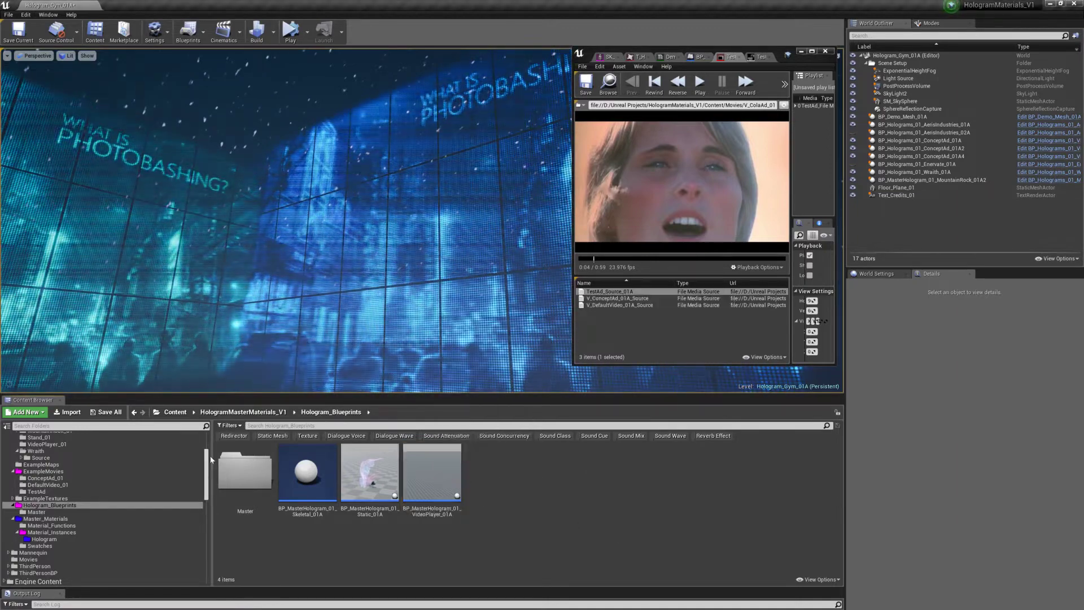
scroll(49, 532, "up", 3)
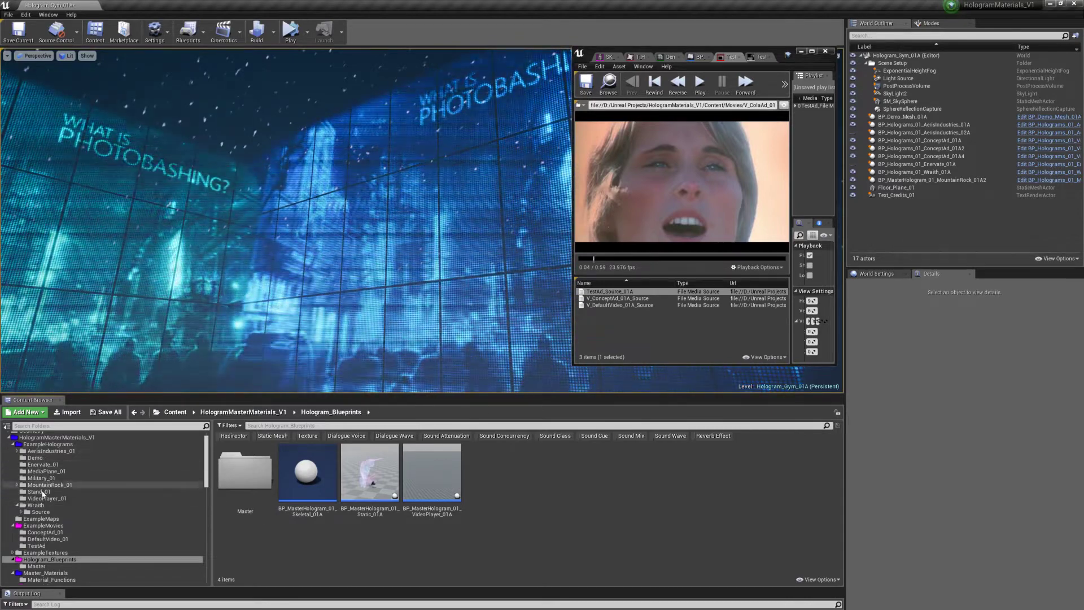
- Copy BP_Holograms_01_Video_ConceptAd_01A from VideoPlayer_01 into the TestAd folder
left_click(46, 498)
left_click(264, 479)
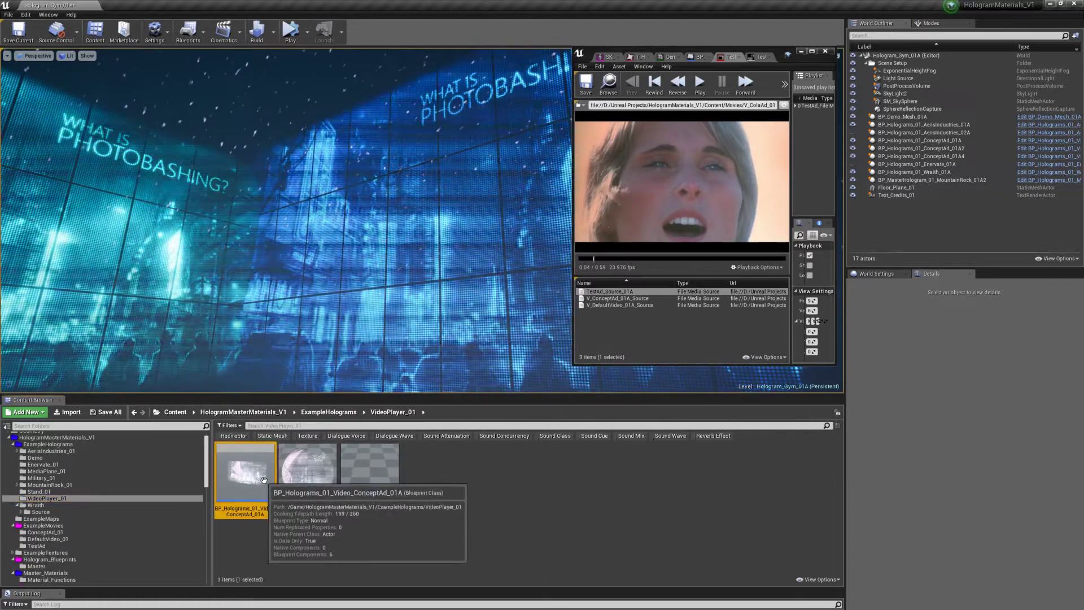
left_click(47, 538)
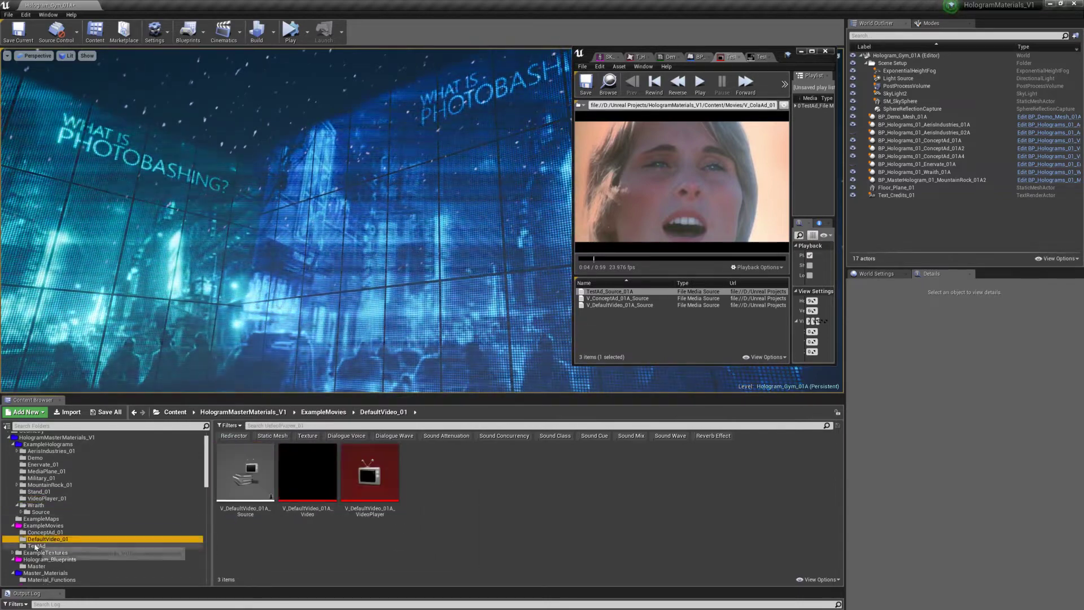
left_click(40, 546)
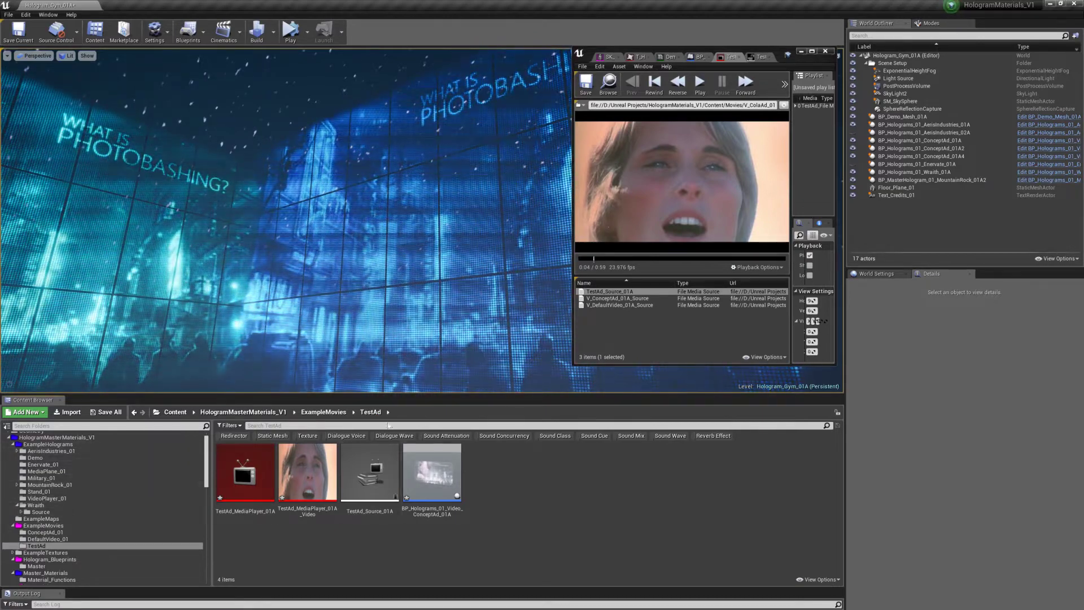
- Rename the copied ConceptAd blueprint to BP_TestAd_01A
left_click(437, 469)
key("F2")
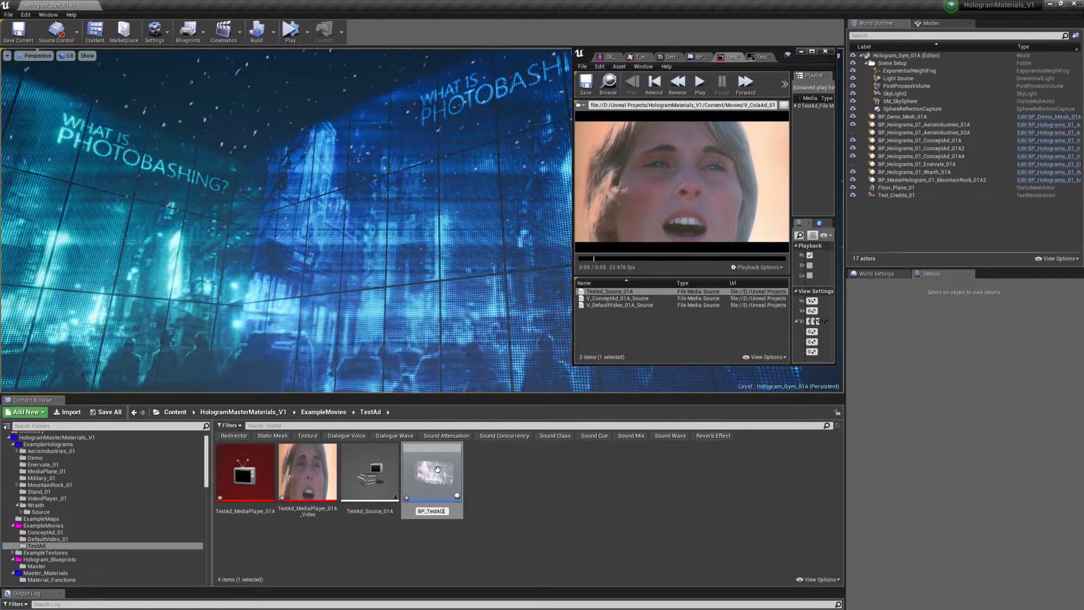
type("BP_TestAd_01A")
key("Return")
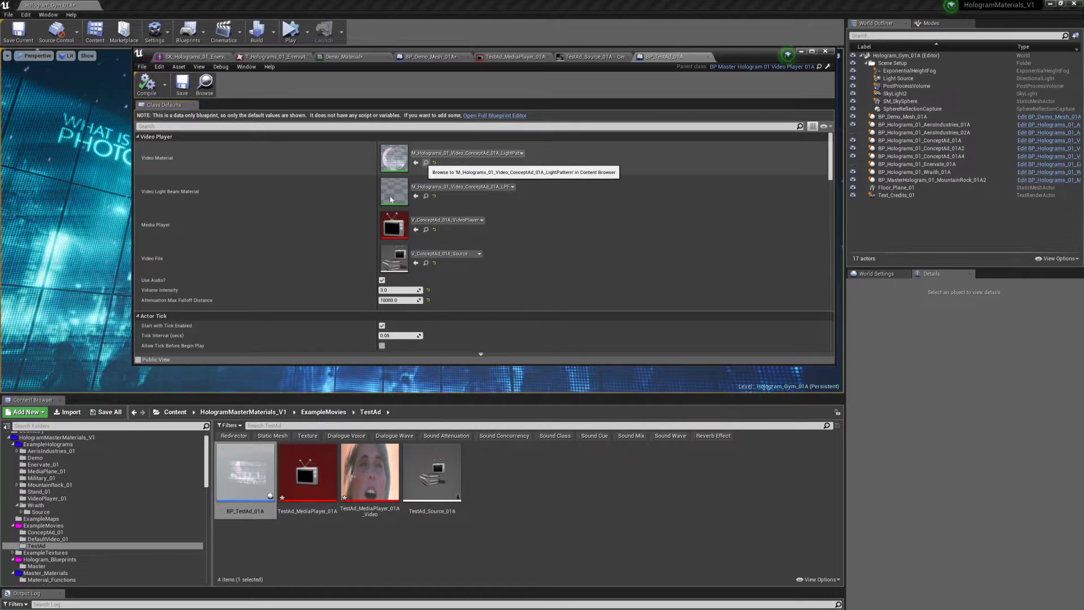
- Show the nine material instances in Master_Materials > Material_Instances > Hologram
scroll(64, 520, "down", 4)
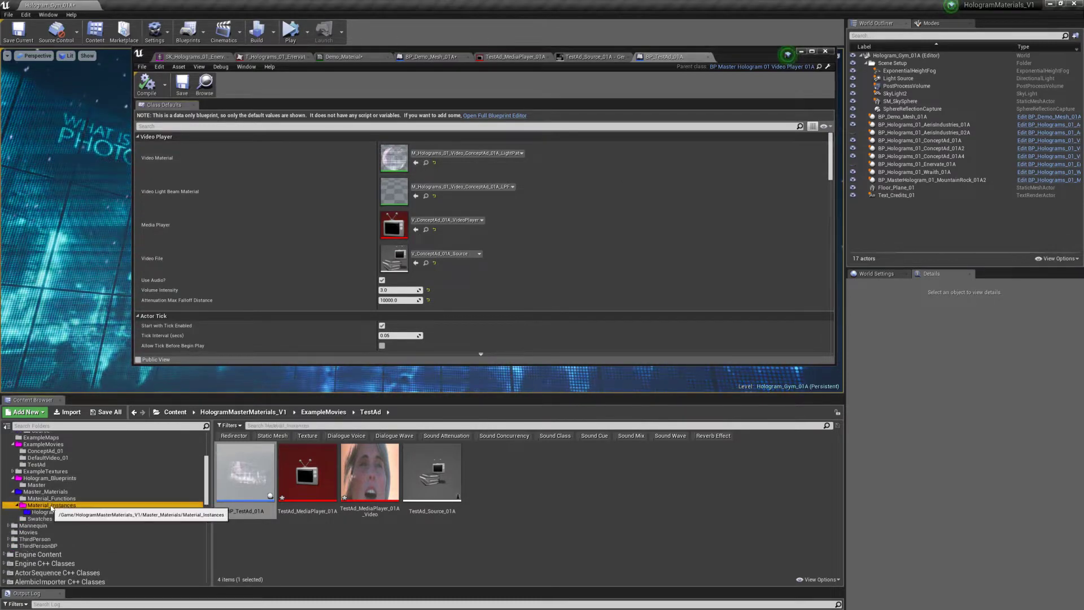
left_click(44, 511)
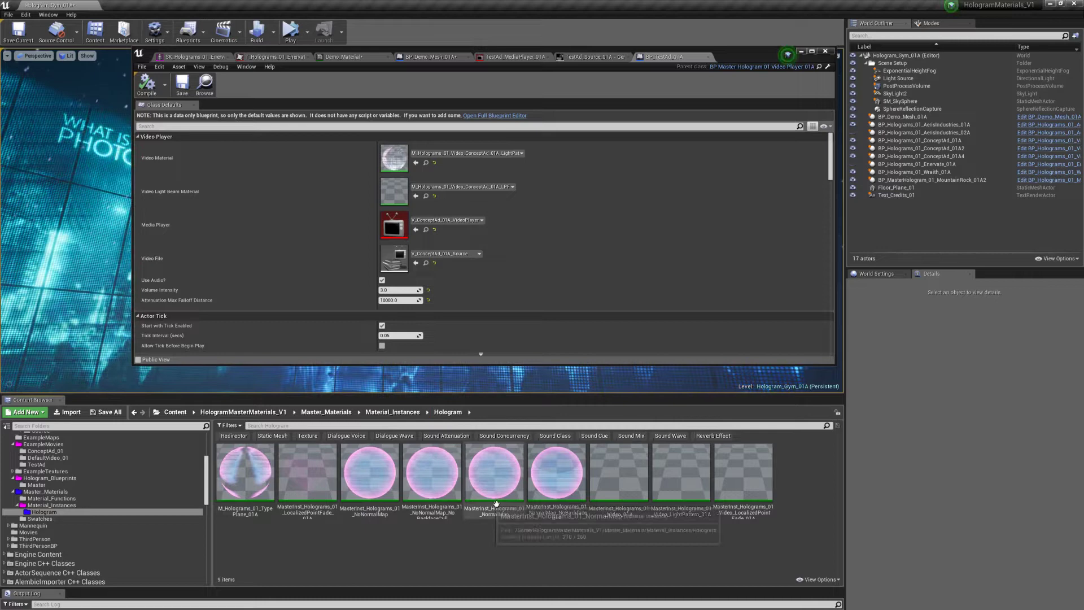
scroll(92, 495, "up", 4)
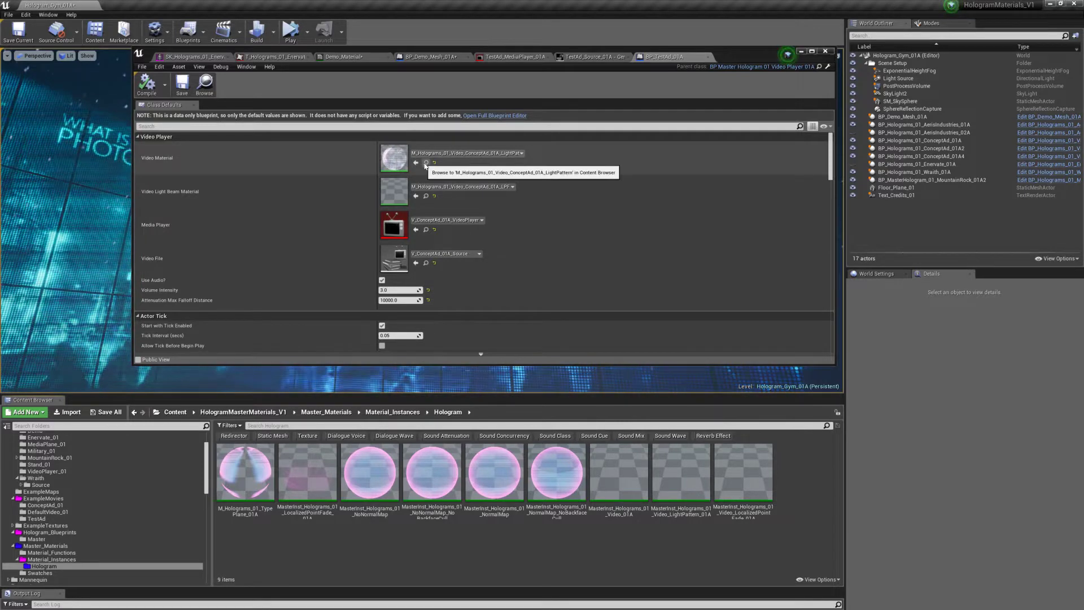
- Paste copies of the ConceptAd video and LPF materials into TestAd as M_TestAd_01A and M_TestAd_LPF_01A
left_click(425, 163)
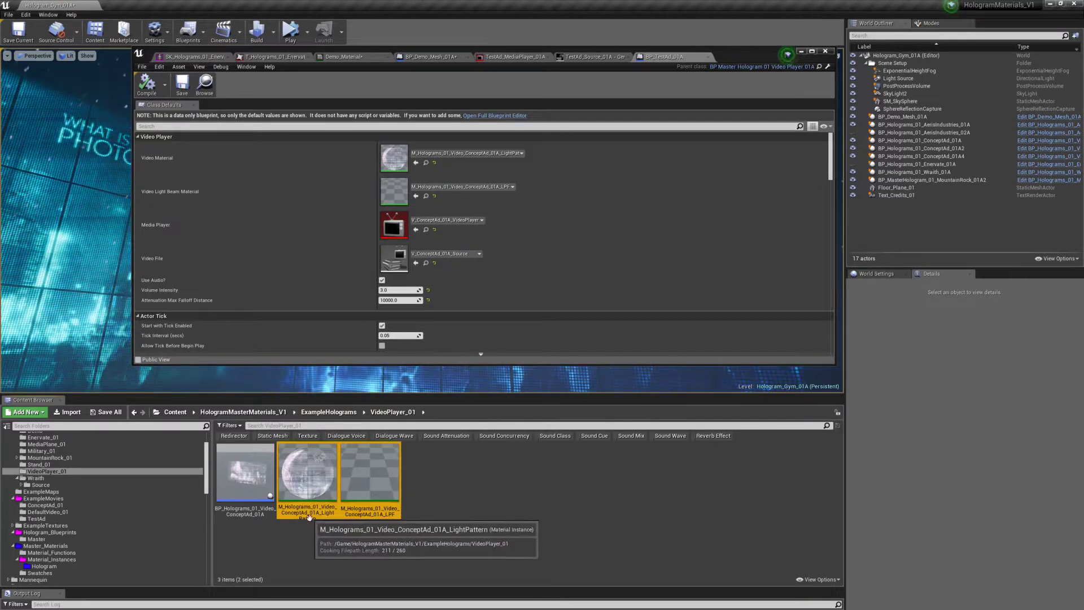
left_click(357, 511, "ctrl")
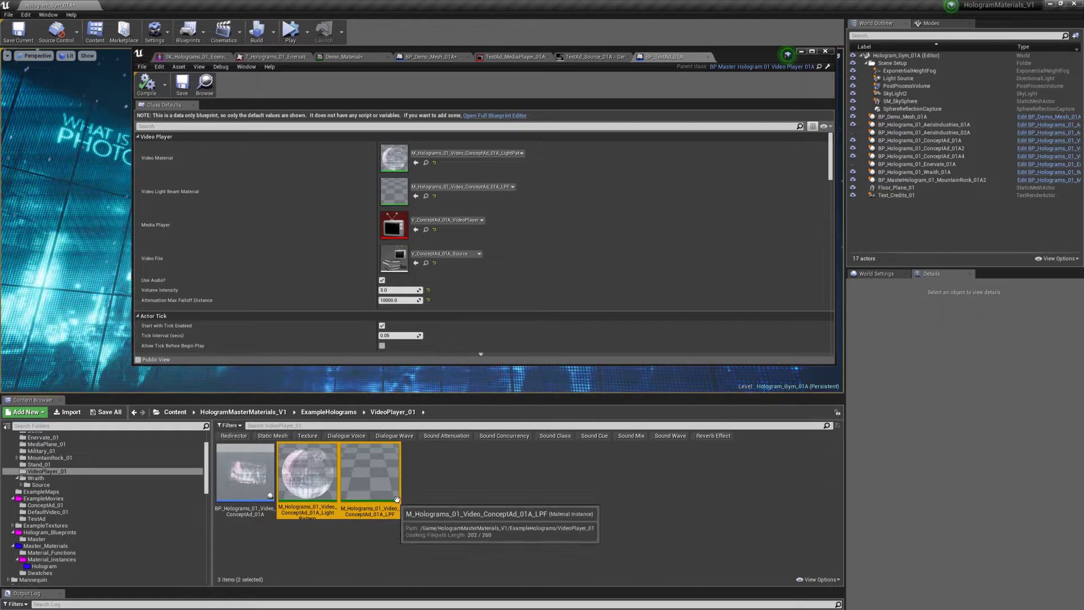
left_click(116, 518)
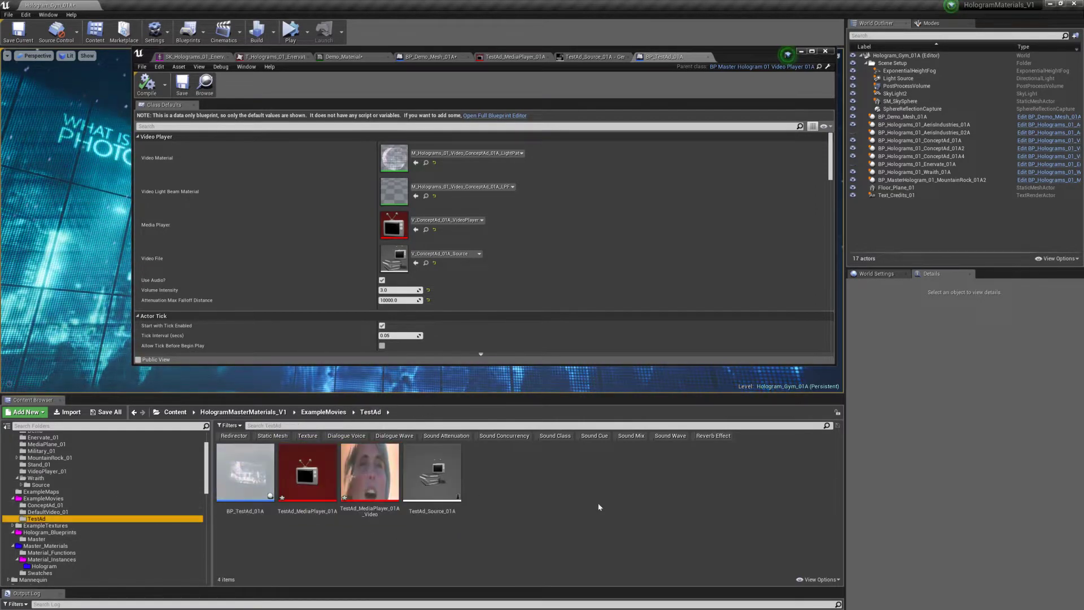
key("ctrl+v")
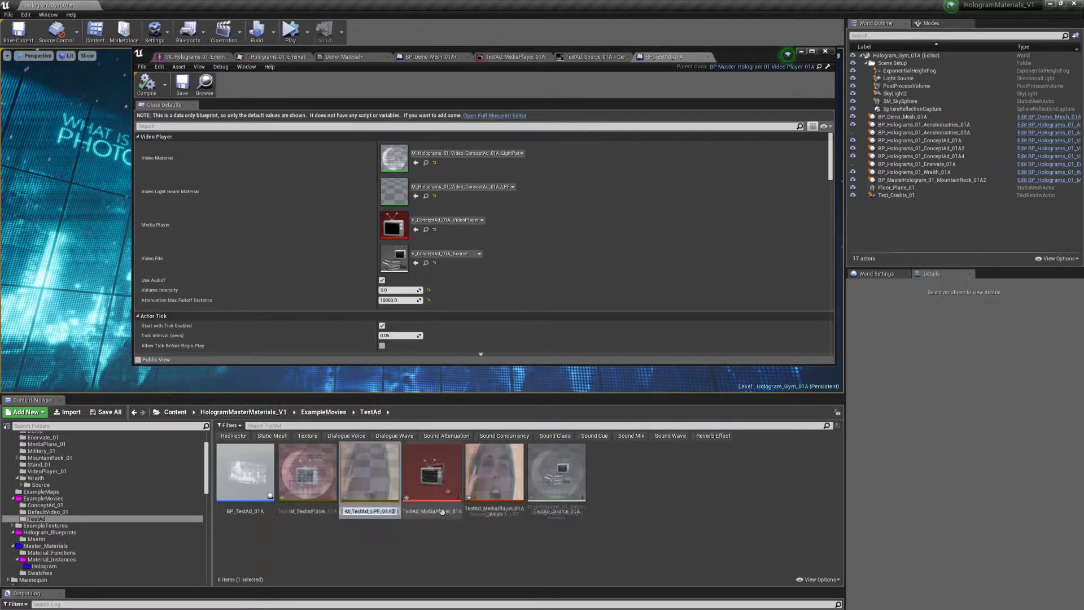
key("Return")
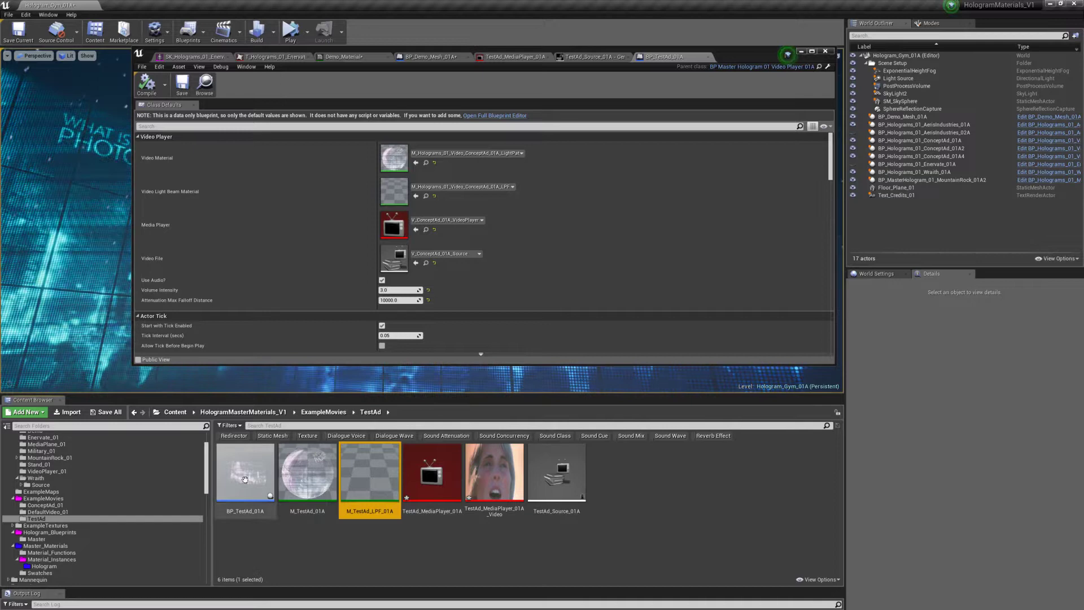
- Open M_TestAd_01A and inspect its parent, opacity mask texture and hologram sphere preview
double_click(305, 489)
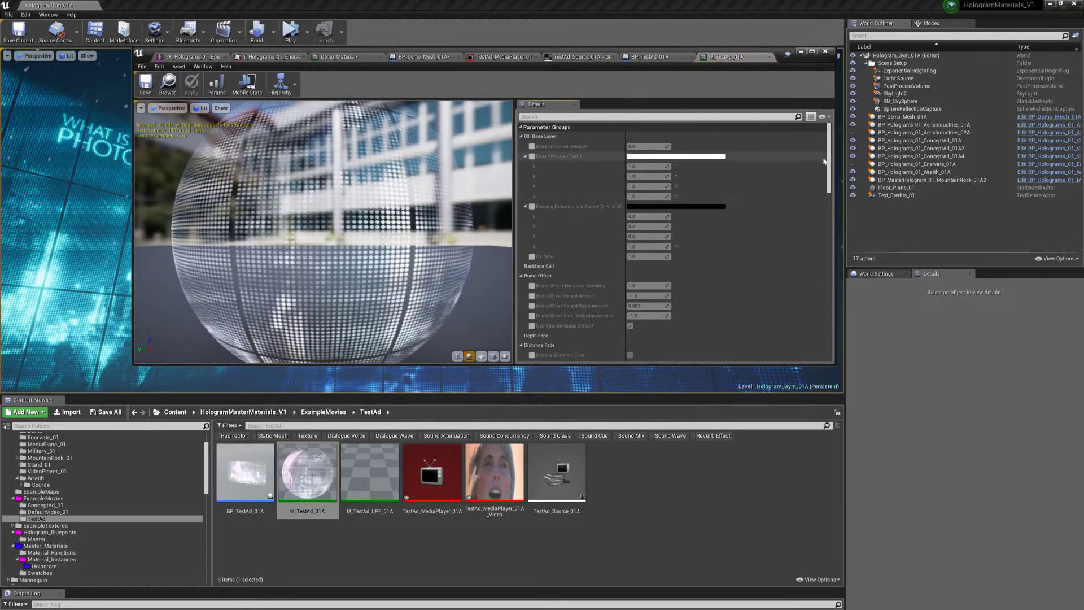
scroll(796, 335, "down", 10)
scroll(802, 296, "up", 5)
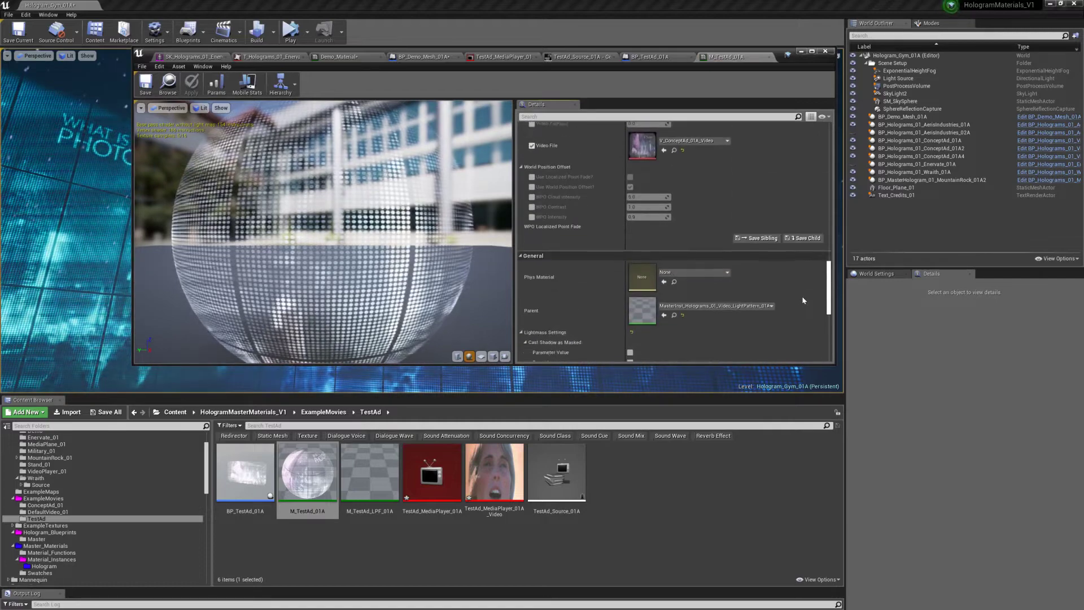
left_click(675, 294)
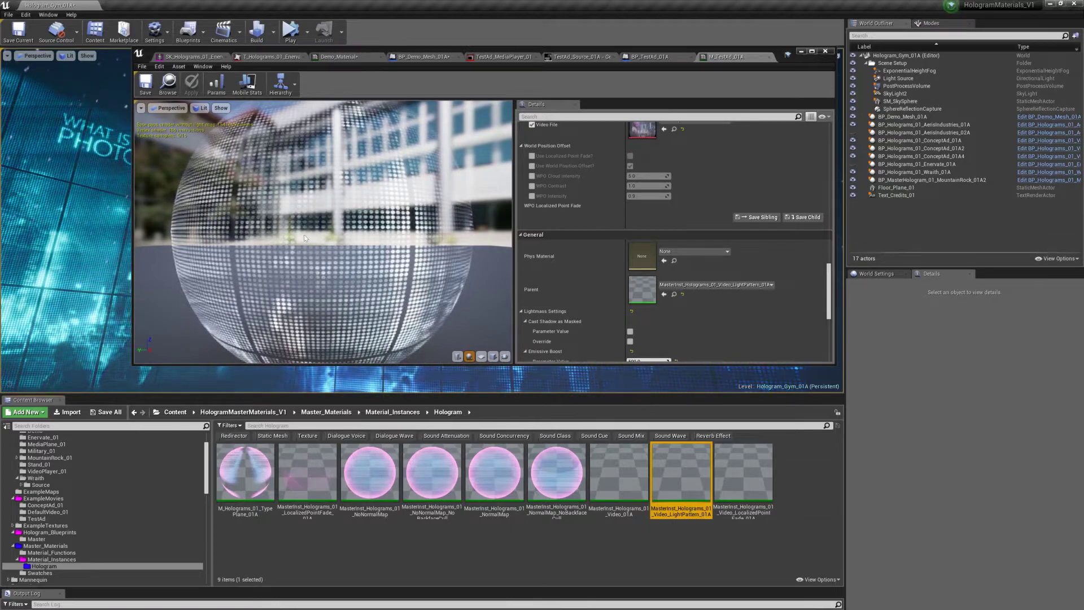
left_click_drag(303, 235, 345, 136)
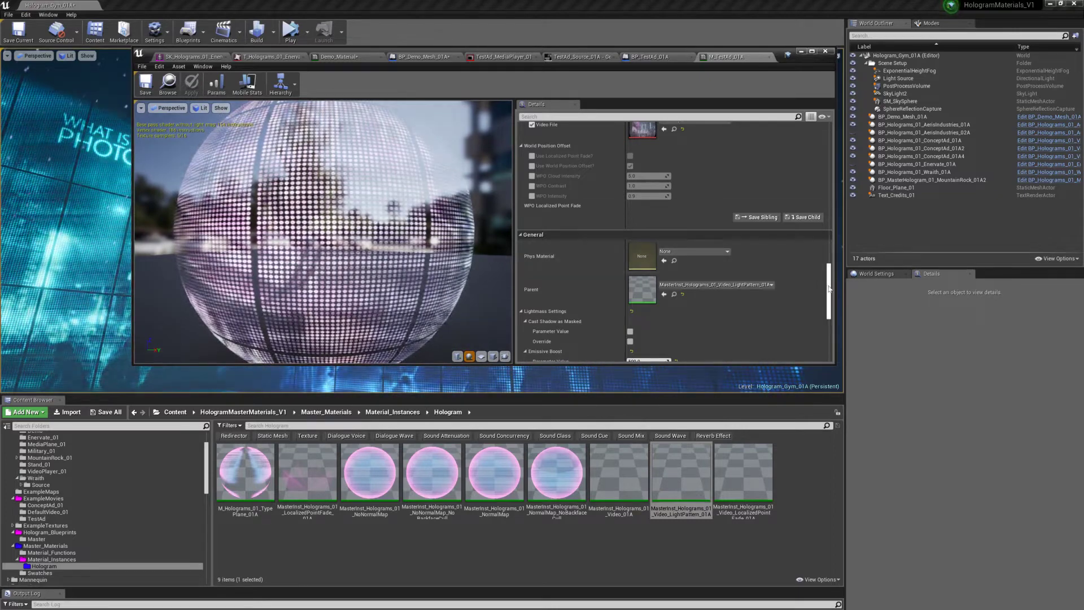
left_click_drag(828, 289, 828, 217)
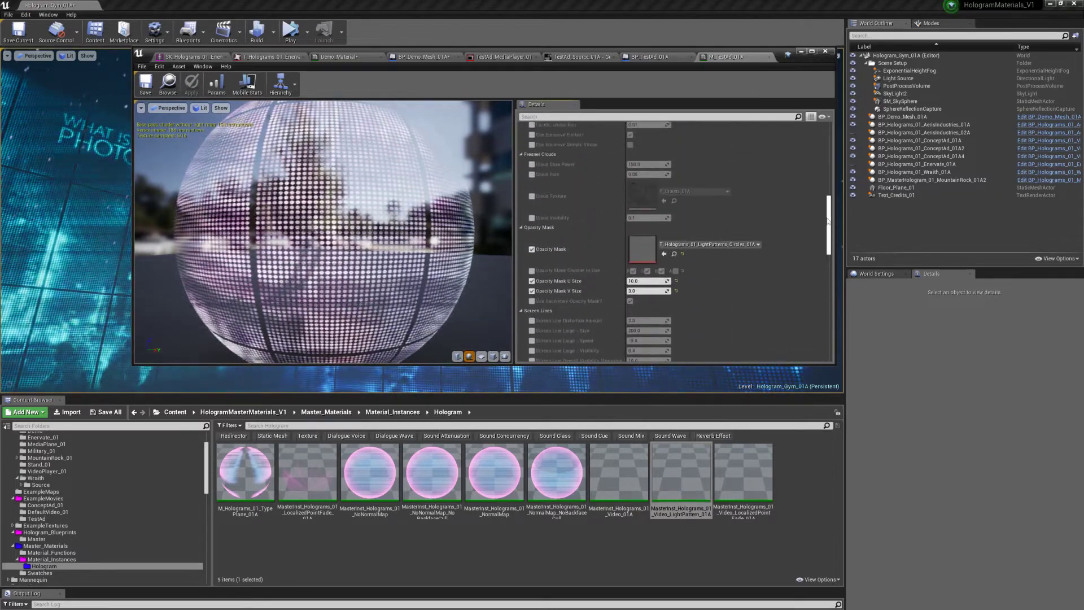
left_click(673, 254)
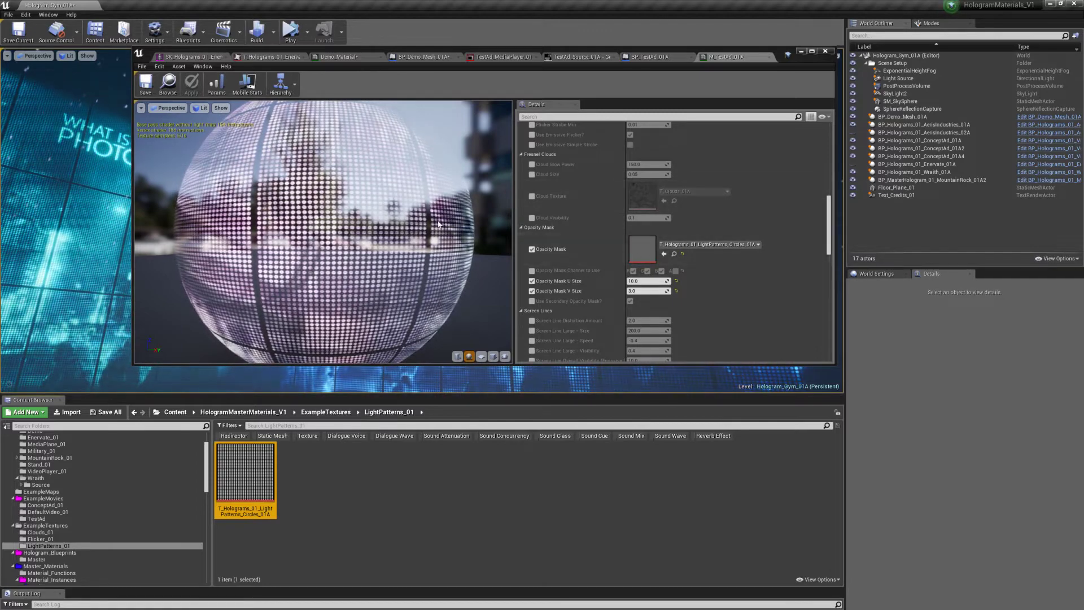
left_click_drag(303, 213, 339, 223)
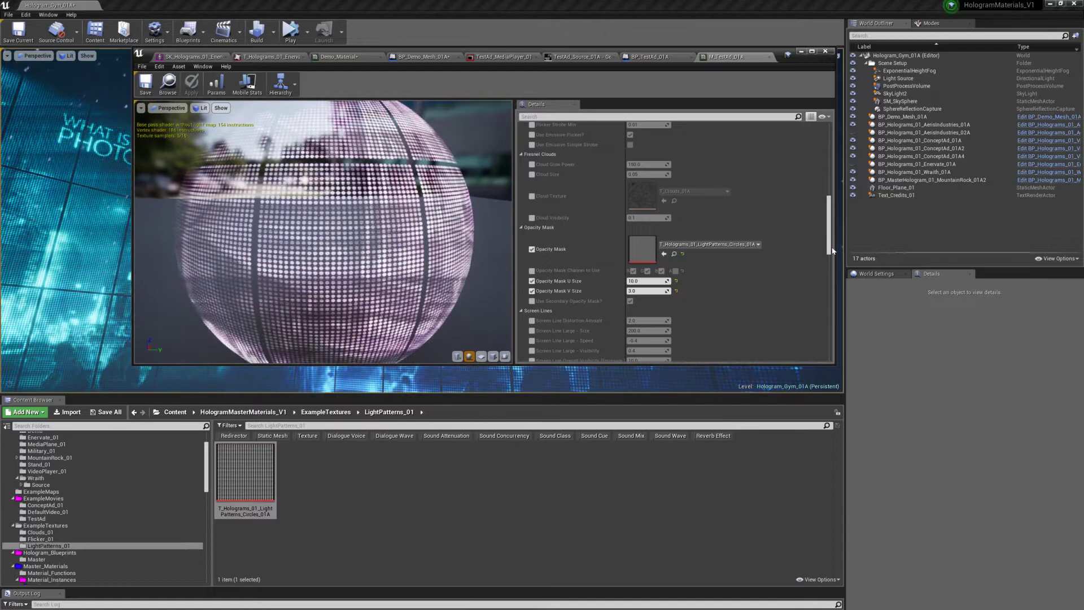
left_click_drag(829, 249, 830, 185)
scroll(761, 259, "down", 10)
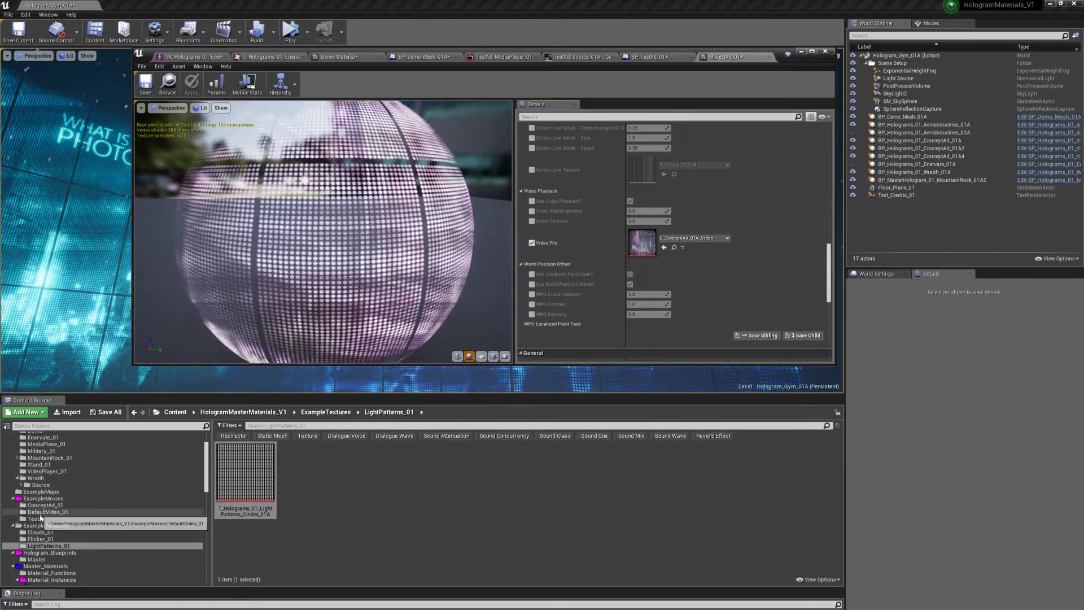
- Set M_TestAd_01A's Video File to TestAd_MediaPlayer_01A_Video and save the material
left_click(79, 518)
left_click(494, 474)
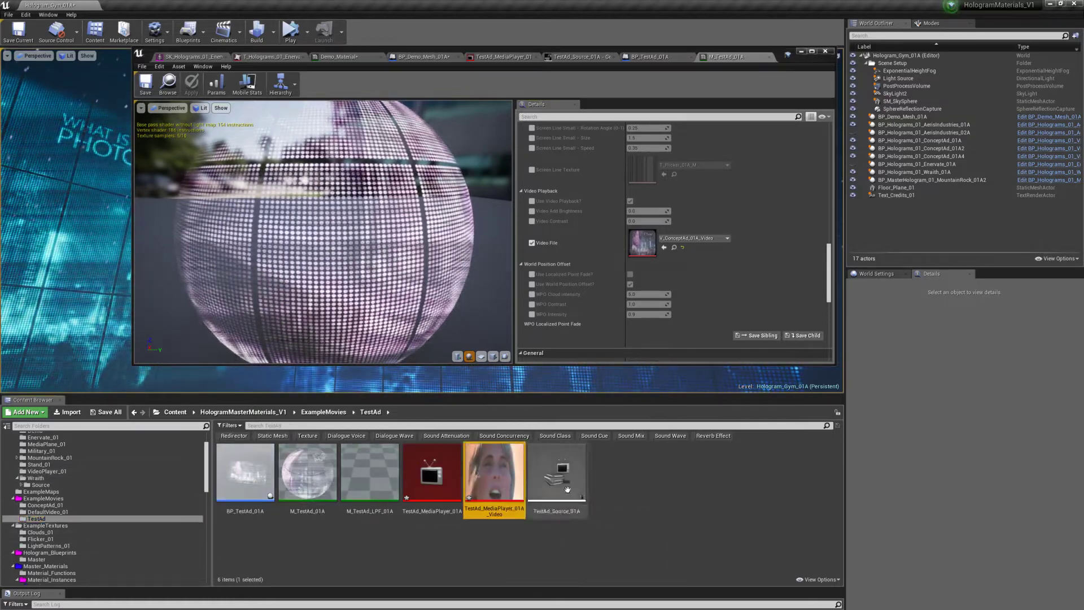
left_click(555, 474)
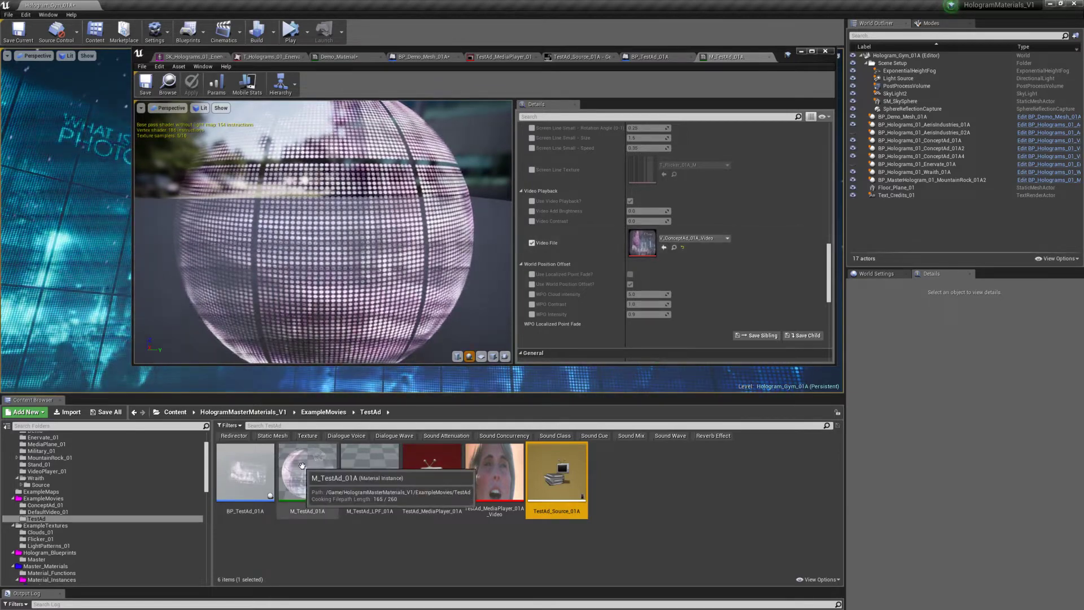
left_click(494, 471)
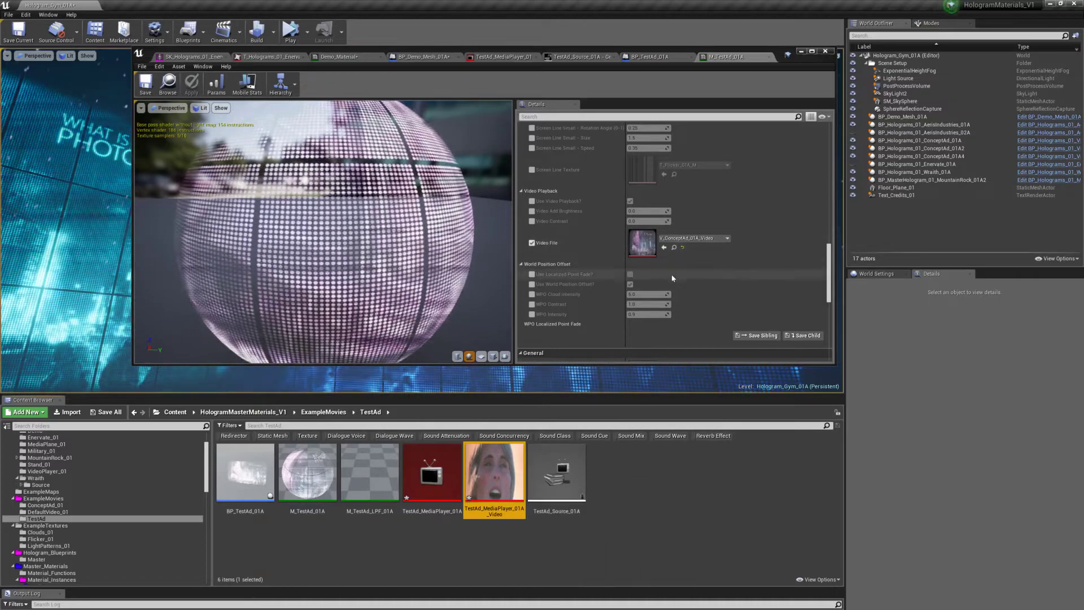
left_click(664, 247)
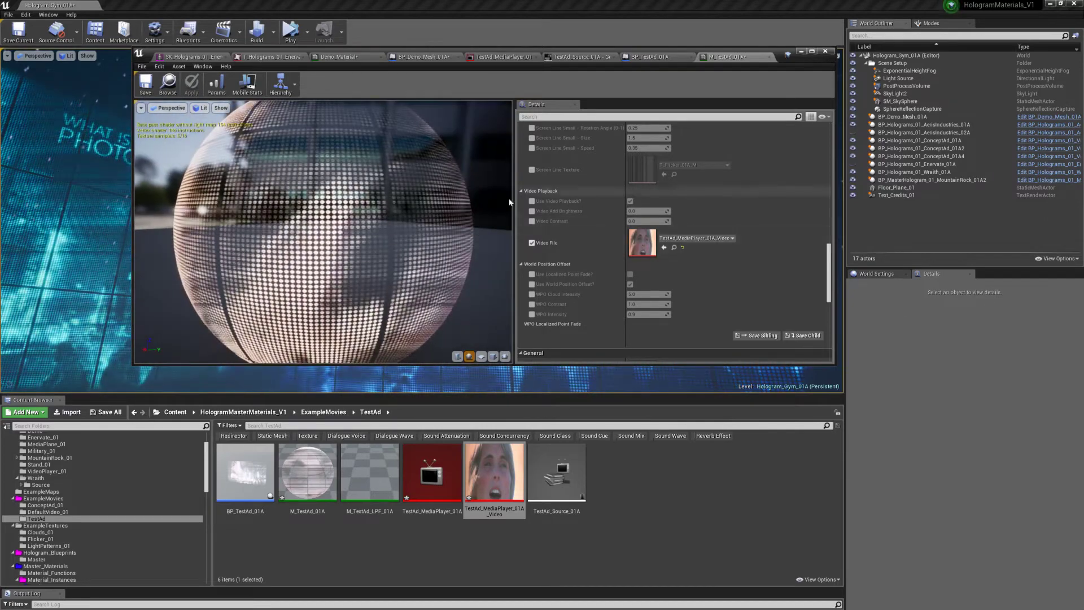
left_click(556, 473)
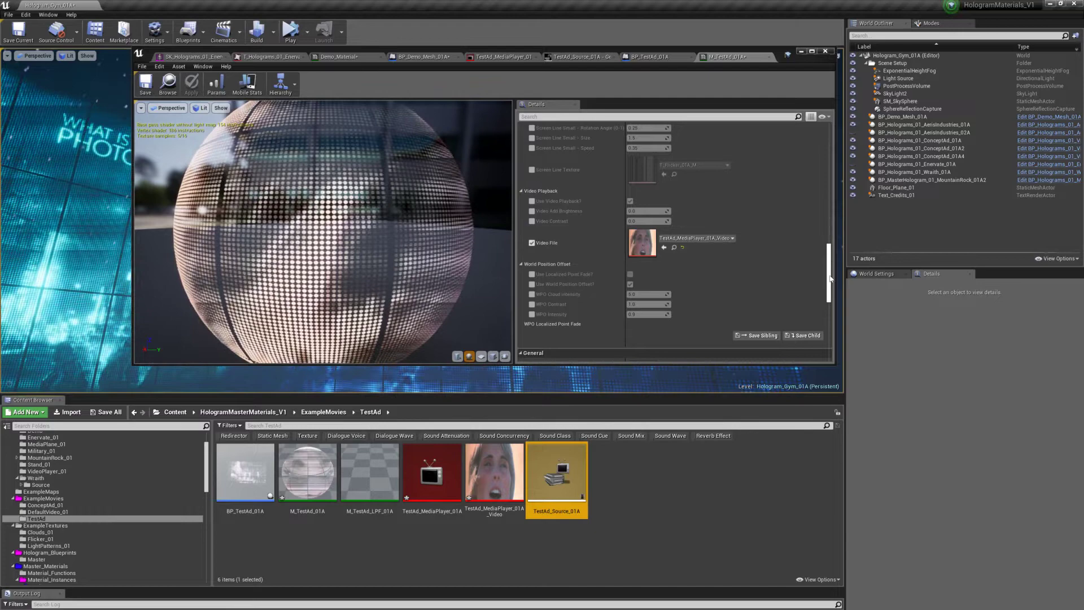
left_click_drag(830, 278, 830, 225)
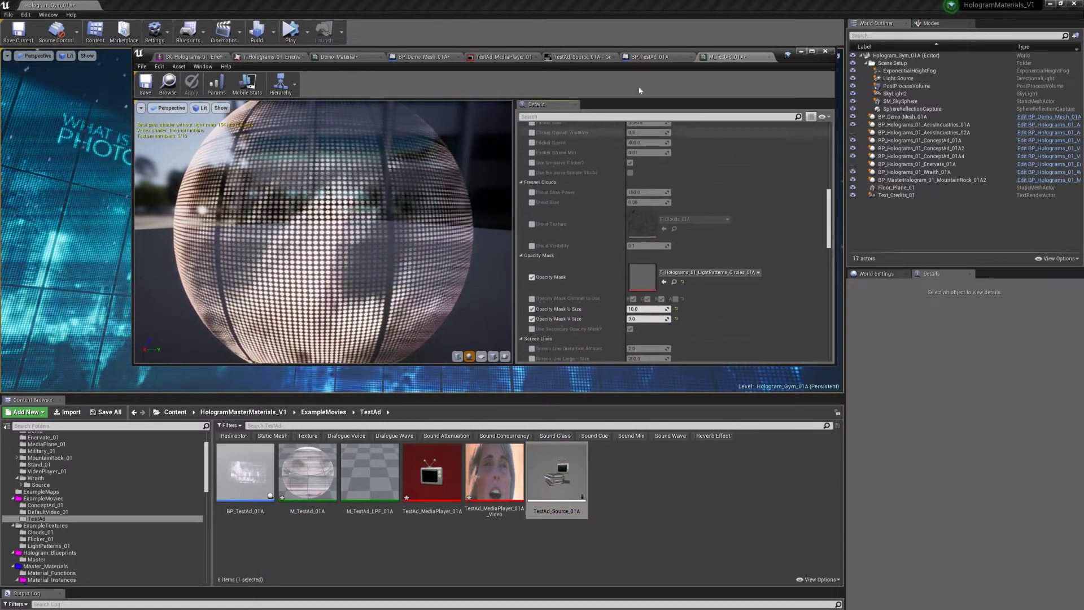
left_click(146, 85)
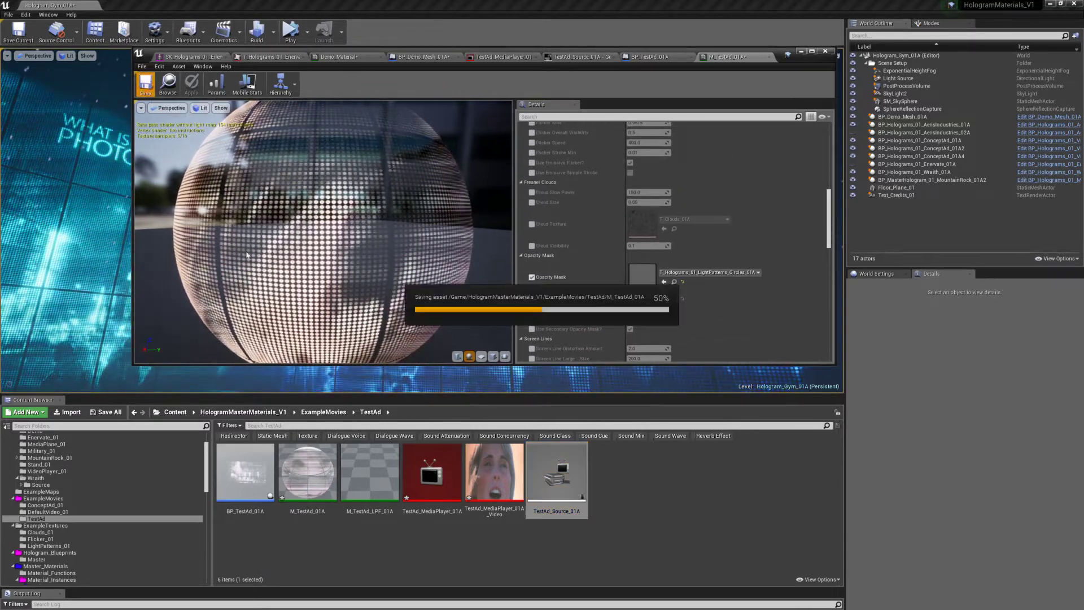
left_click(369, 500)
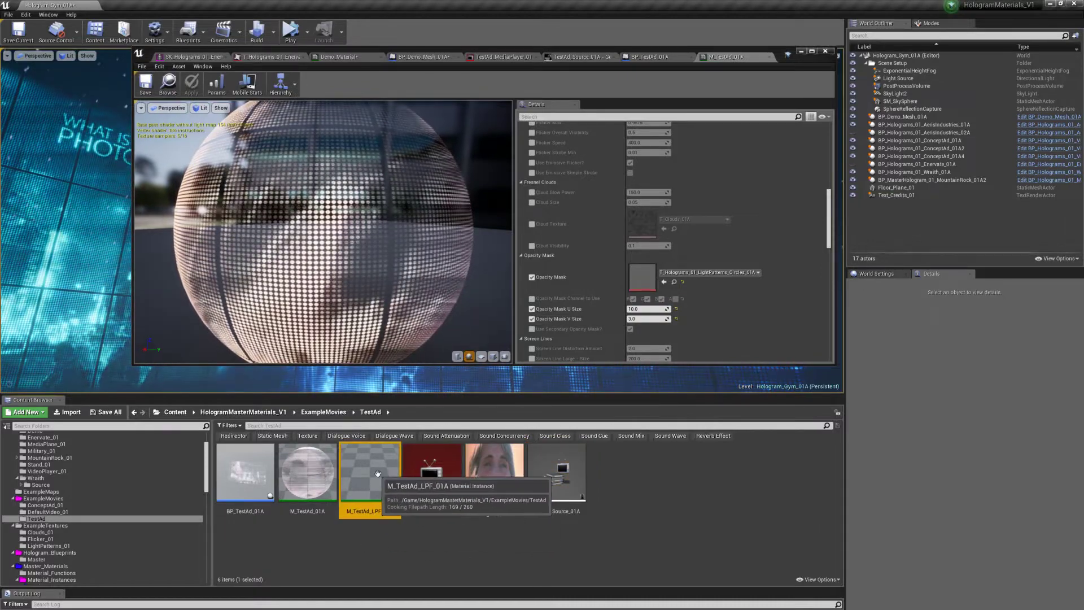
- In M_TestAd_LPF_01A's Video Playback section, assign TestAd_MediaPlayer_01A_Video as the Video File
double_click(370, 505)
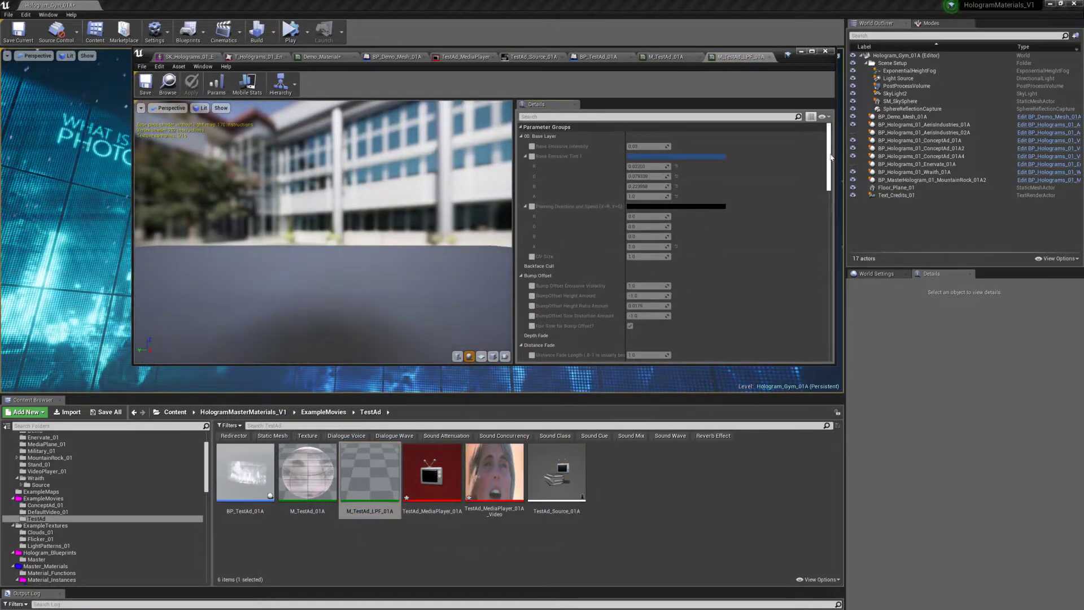
left_click_drag(830, 157, 829, 251)
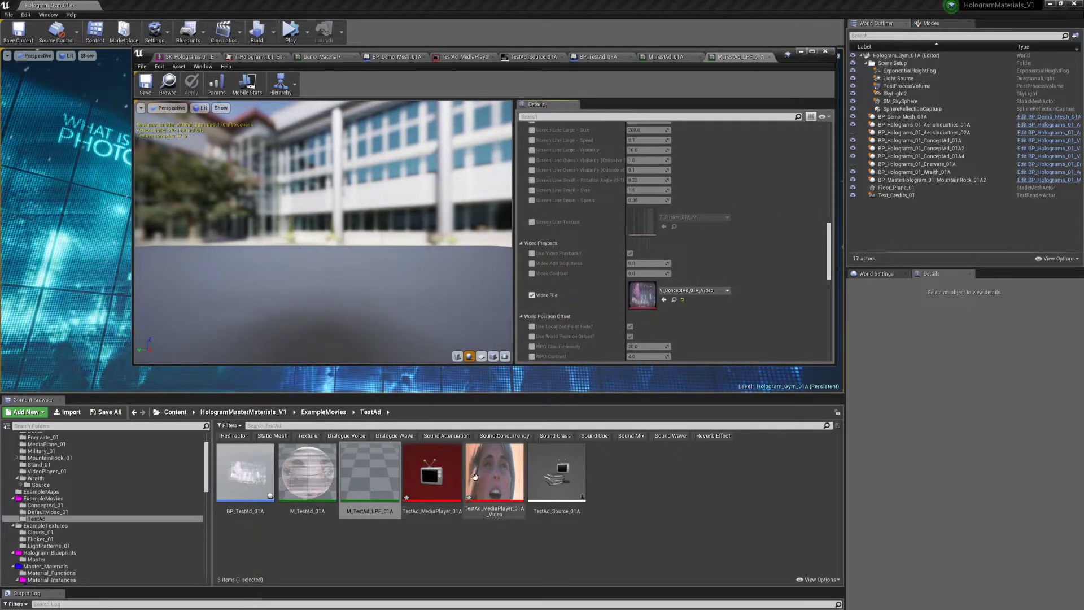
left_click_drag(474, 477, 642, 293)
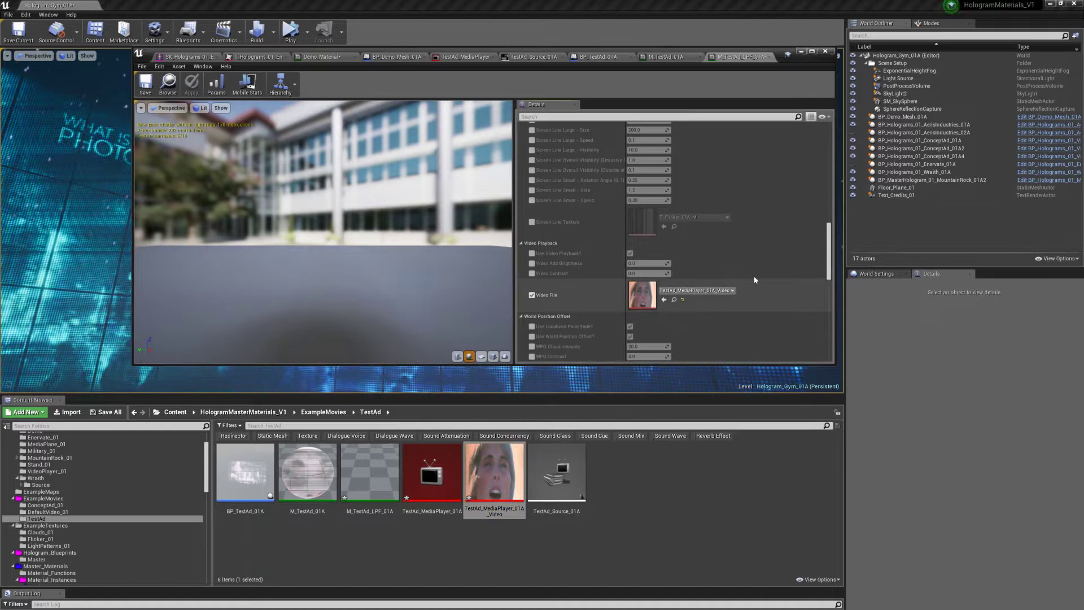
left_click_drag(380, 242, 370, 259)
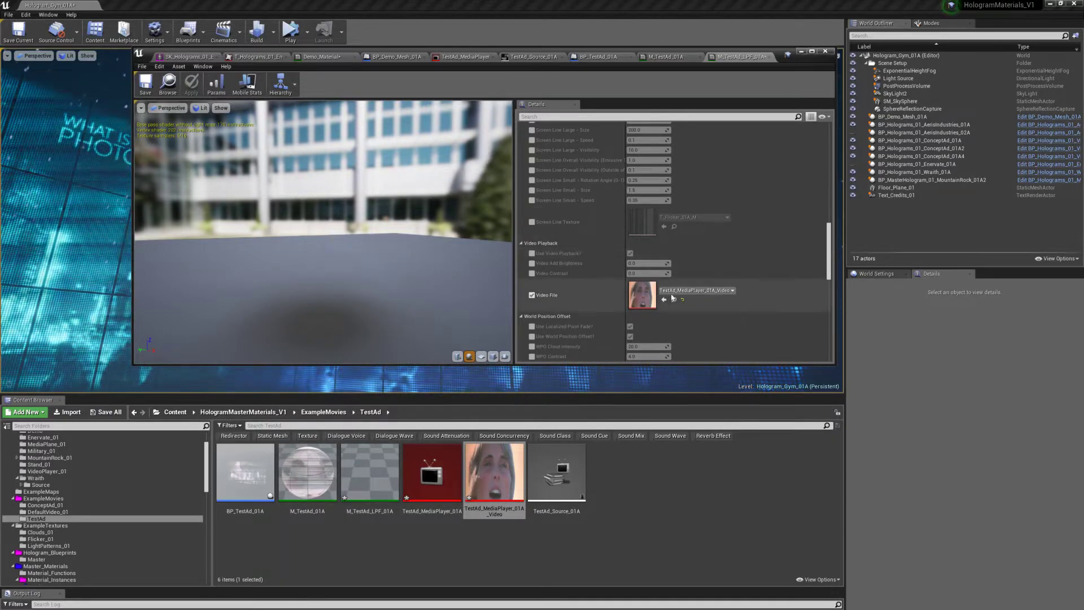
left_click_drag(829, 258, 836, 152)
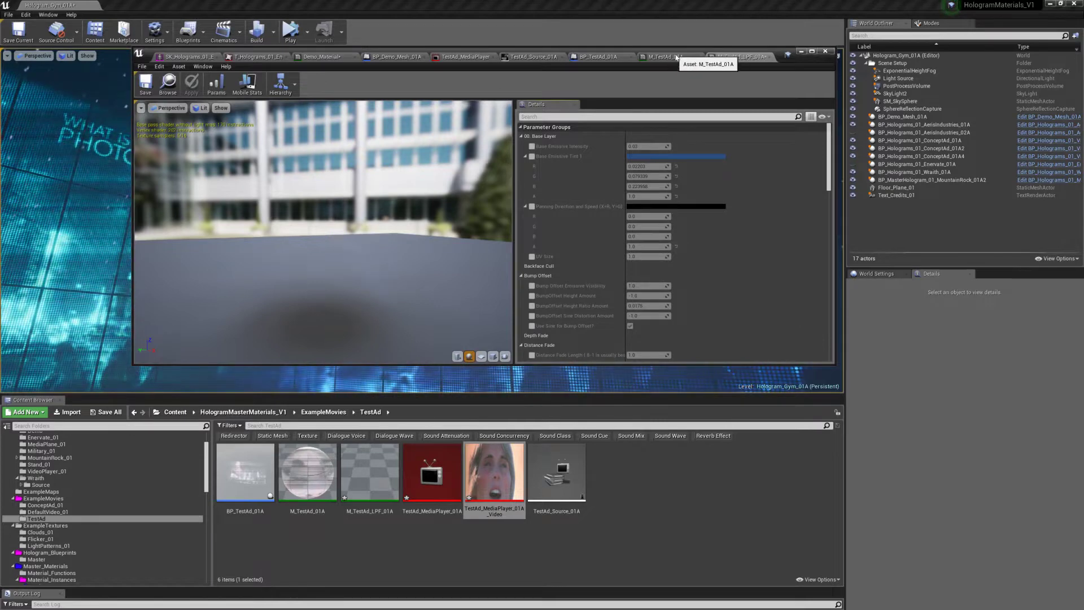
- In BP_TestAd_01A's defaults, set Video Material to M_TestAd_01A and light beam material to M_TestAd_LPF_01A
left_click(597, 57)
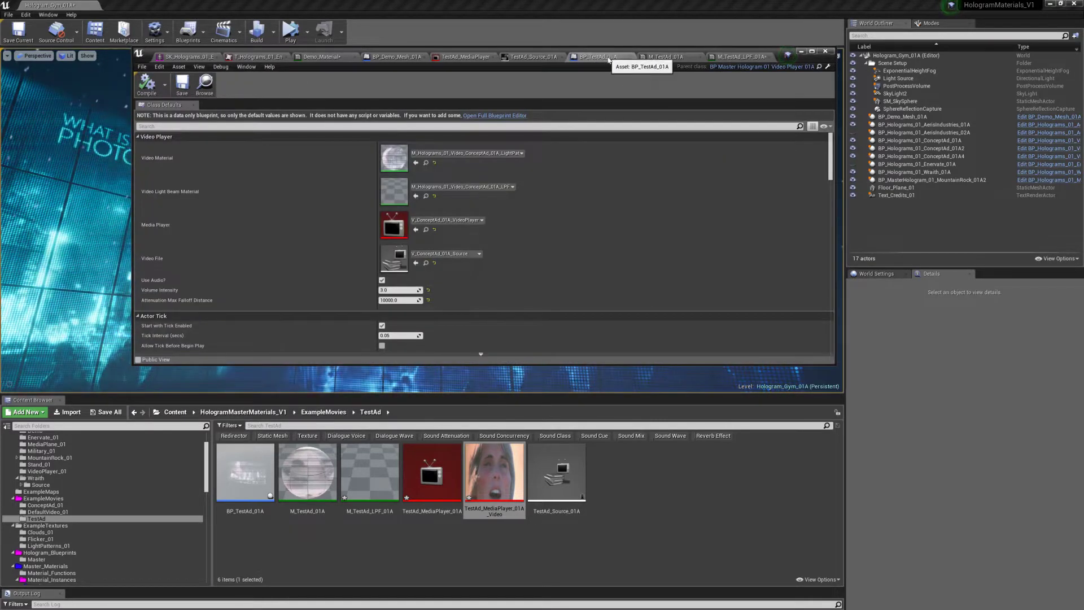
left_click(307, 474)
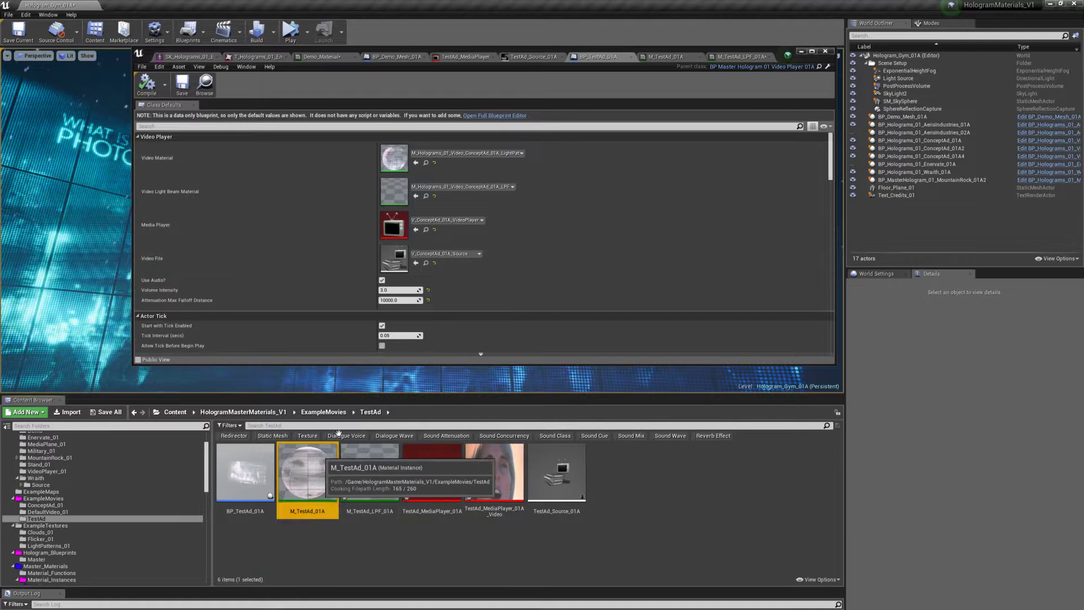
left_click(416, 162)
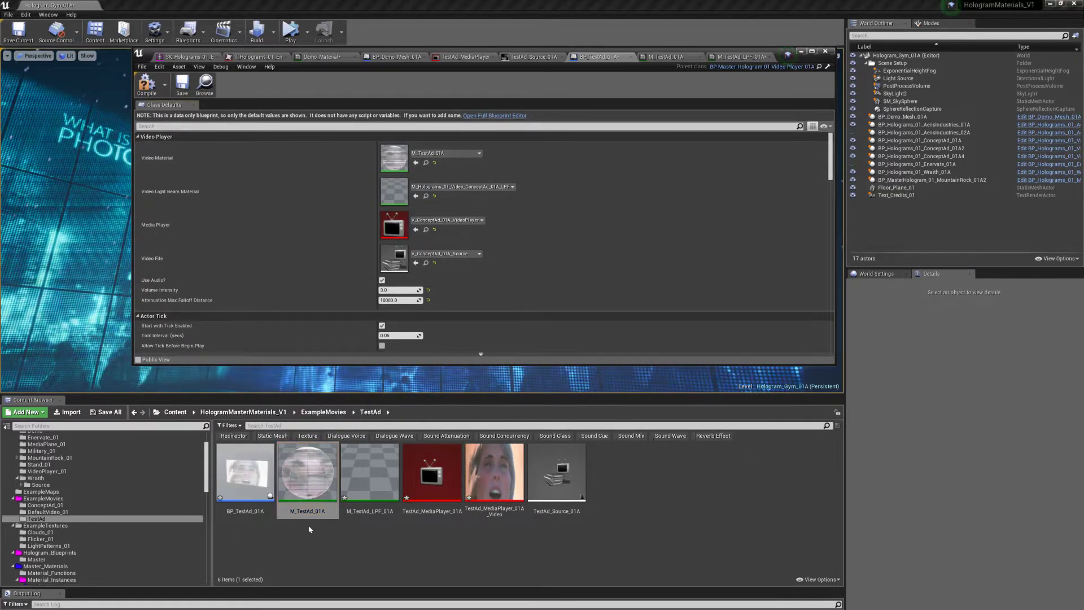
left_click(370, 471)
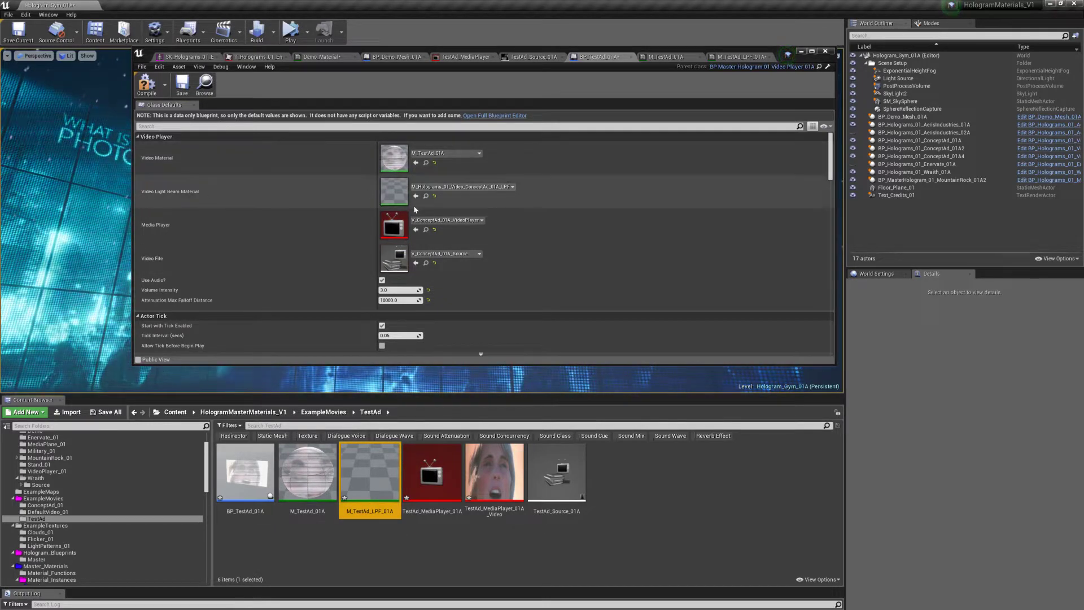
left_click(415, 195)
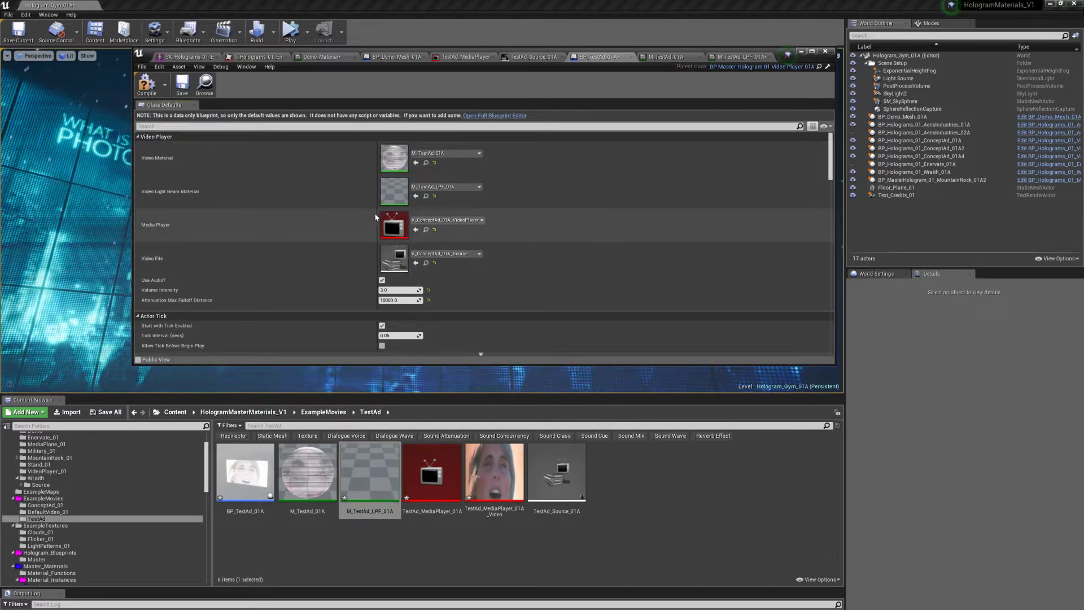
- Set the Media Player to TestAd_MediaPlayer_01A and the Video File to TestAd_Source_01A
left_click(432, 471)
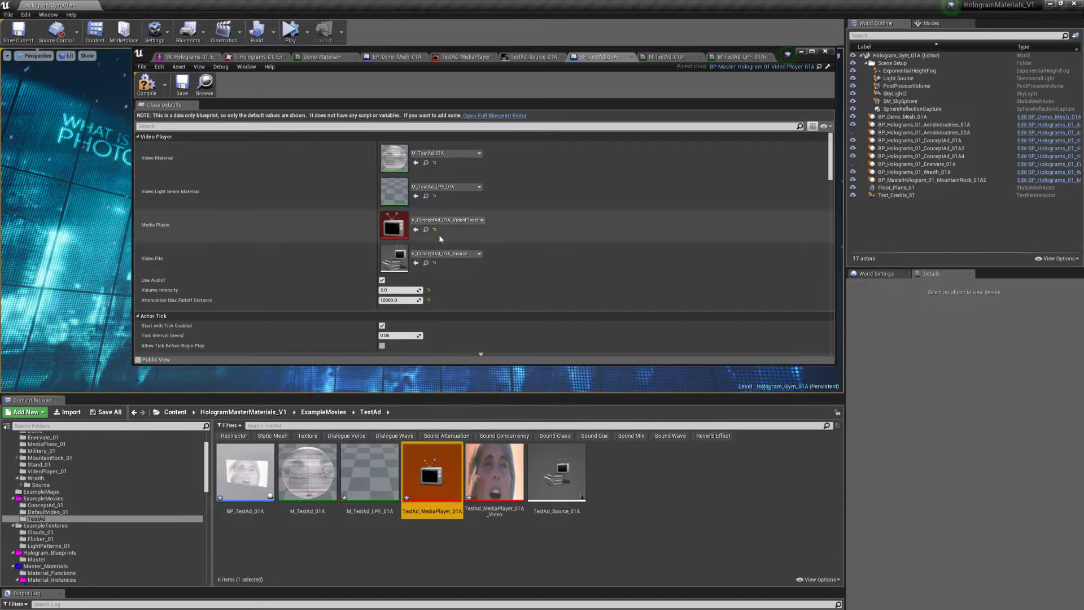
left_click(416, 229)
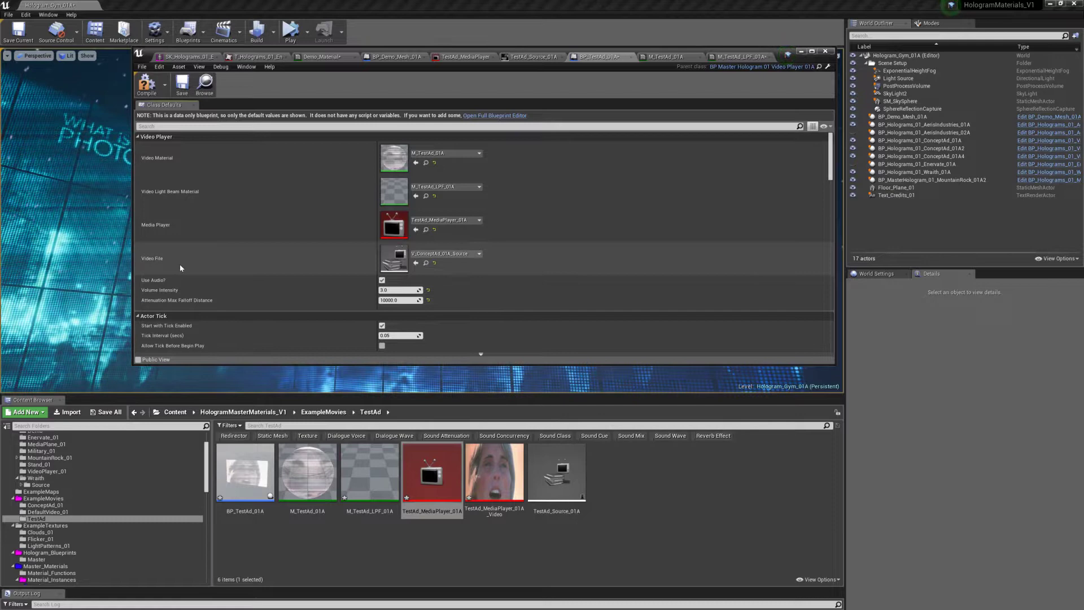
left_click(558, 482)
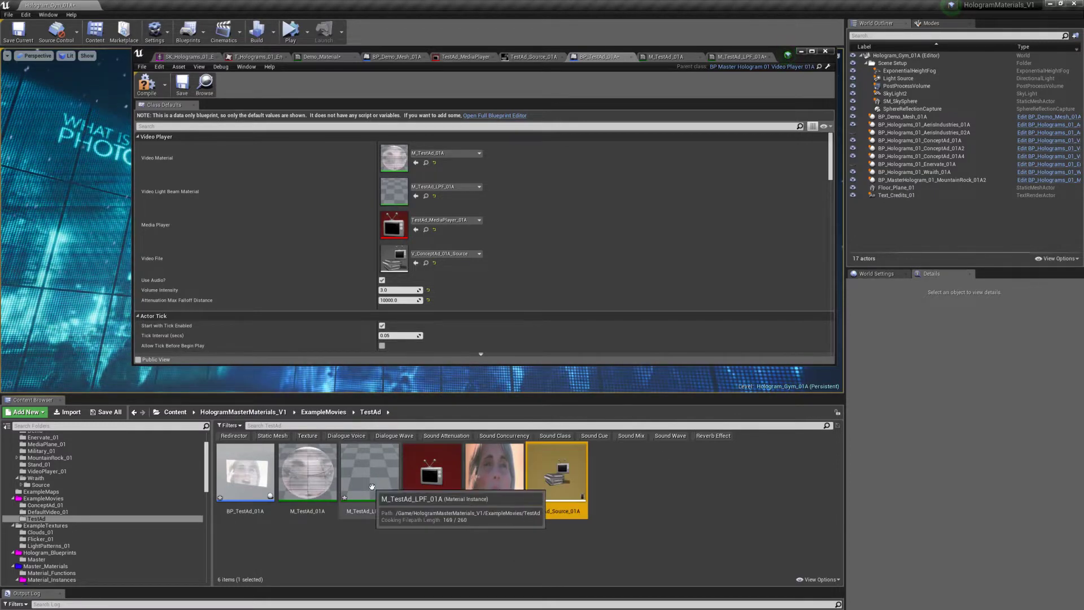
left_click(415, 263)
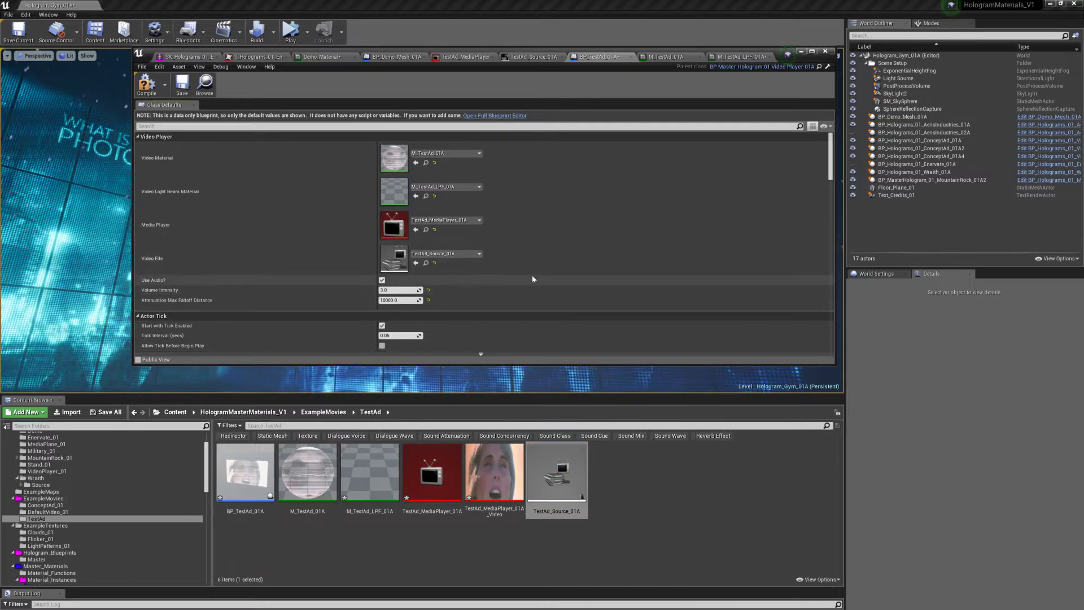
- Scroll through BP_TestAd_01A's Class Defaults to review its settings
scroll(538, 263, "down", 2)
scroll(536, 231, "up", 2)
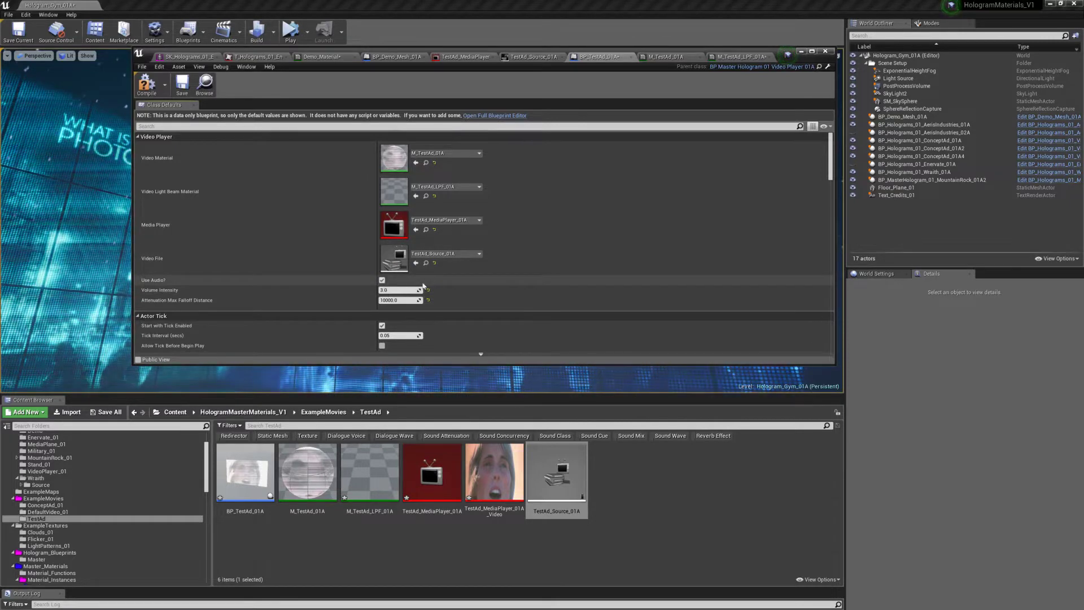
scroll(577, 273, "down", 6)
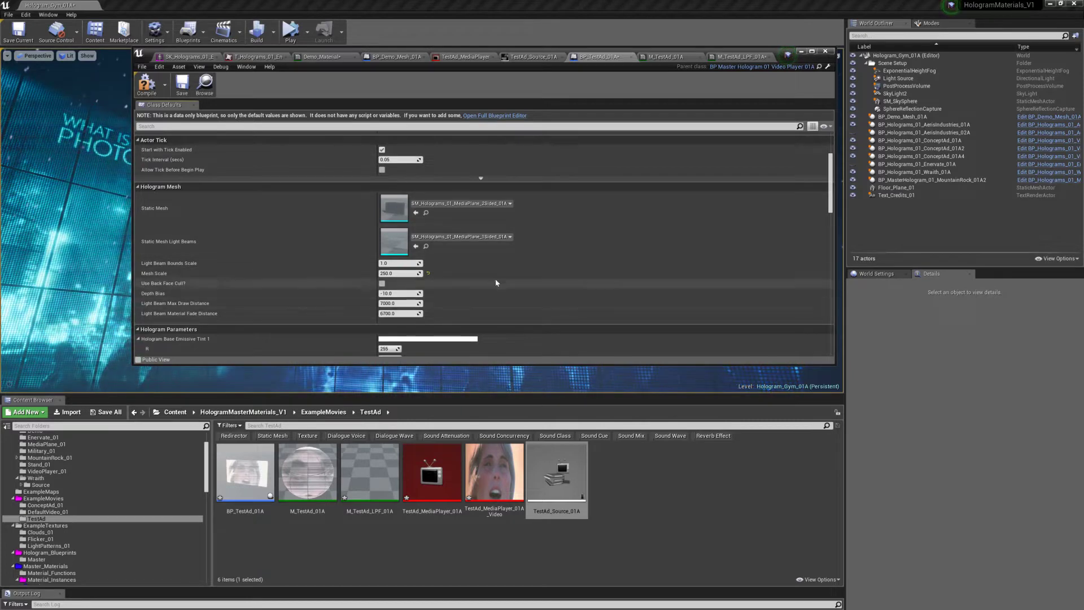
scroll(497, 279, "down", 3)
scroll(505, 271, "up", 2)
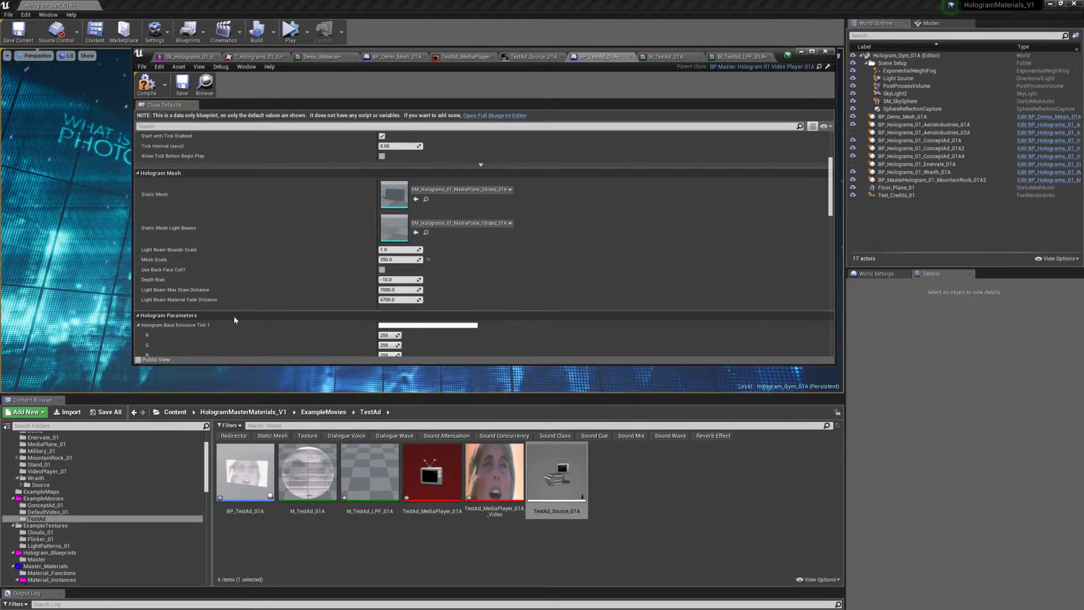
scroll(538, 260, "down", 3)
scroll(577, 238, "down", 3)
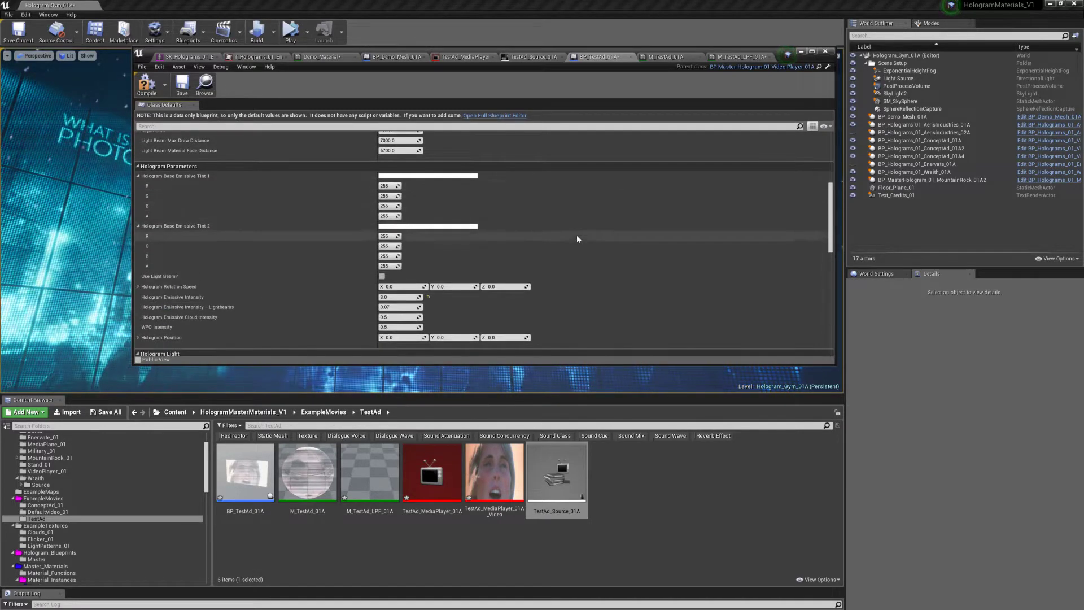
scroll(502, 232, "down", 2)
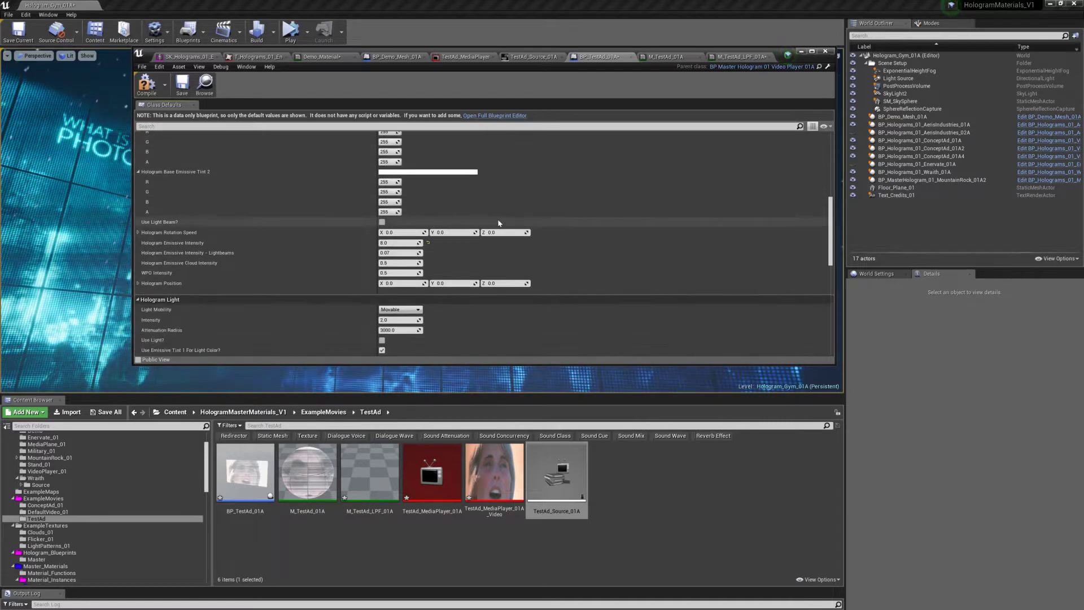
scroll(502, 224, "up", 1)
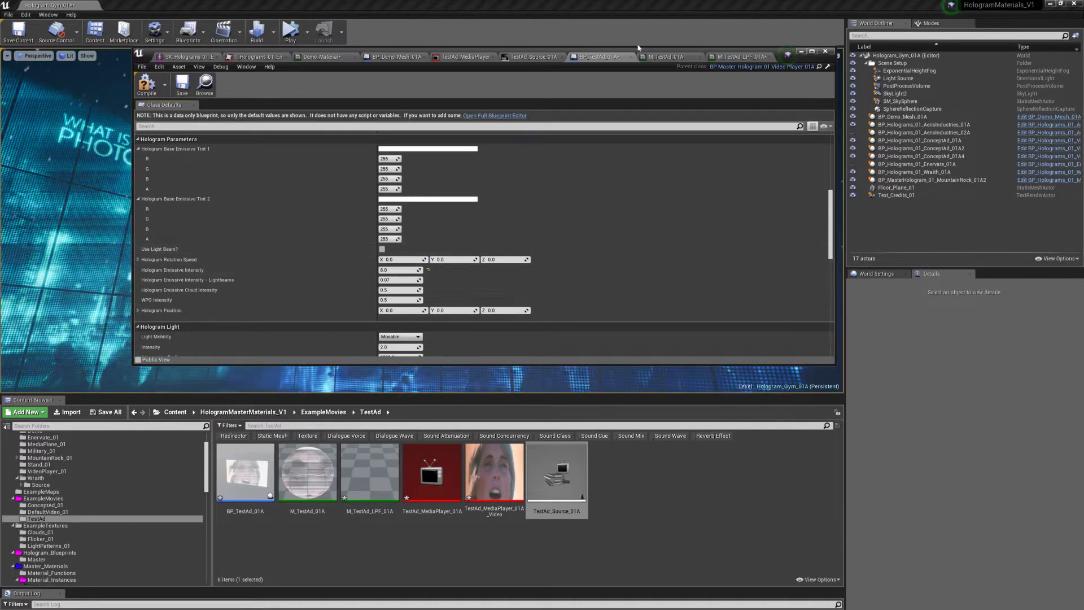
scroll(477, 244, "down", 3)
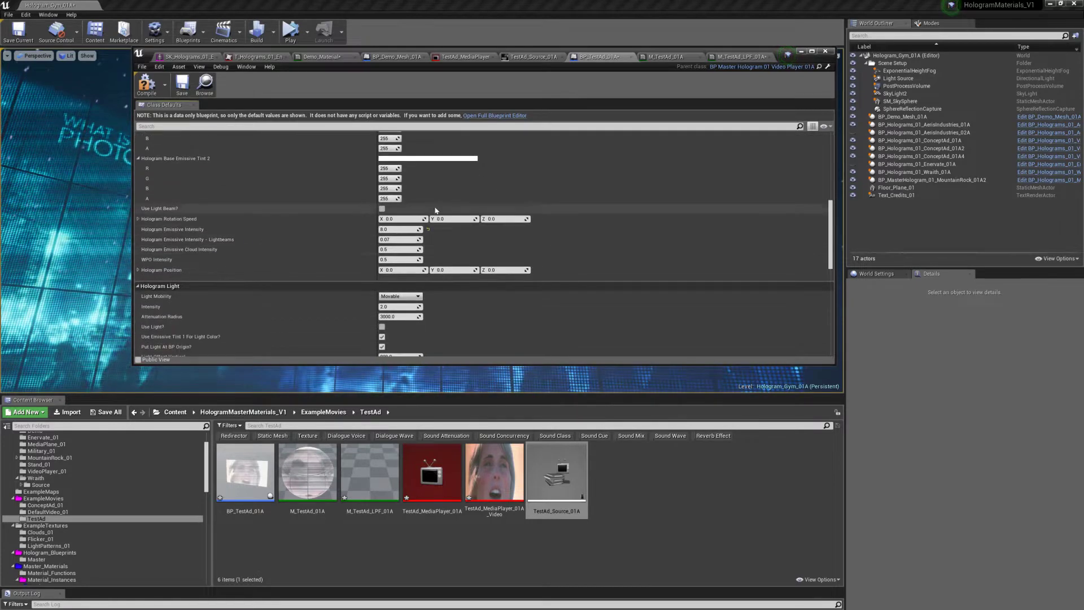
scroll(448, 230, "down", 2)
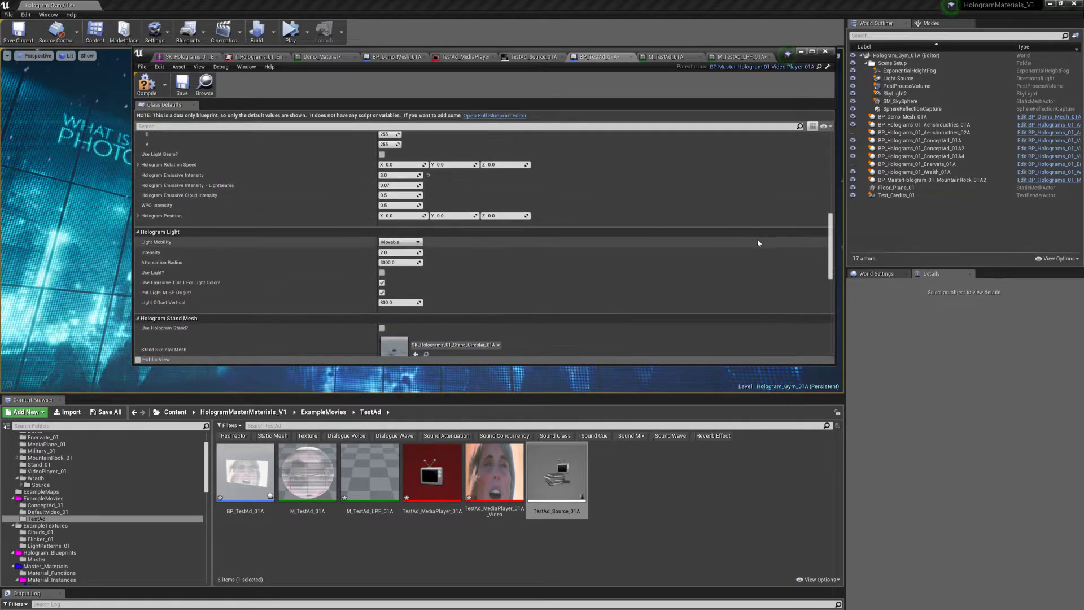
scroll(832, 226, "up", 2)
scroll(831, 226, "down", 10)
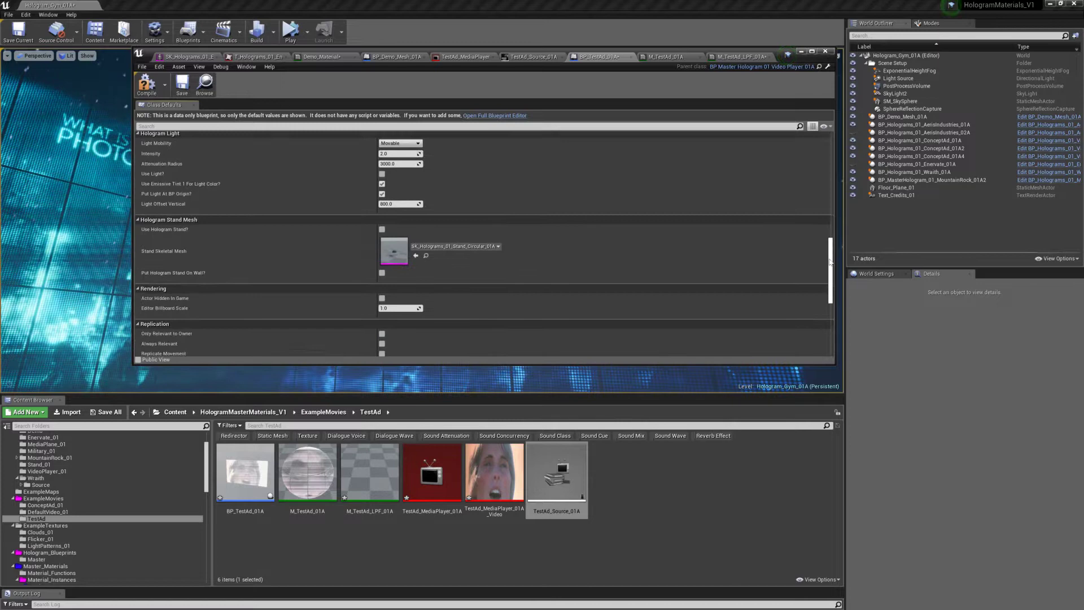
scroll(829, 222, "up", 11)
- Move the floating Blueprint editor window aside to reveal the level viewport
mouse_move(829, 222)
left_mouse_down()
mouse_move(830, 197)
mouse_move(830, 207)
left_mouse_up()
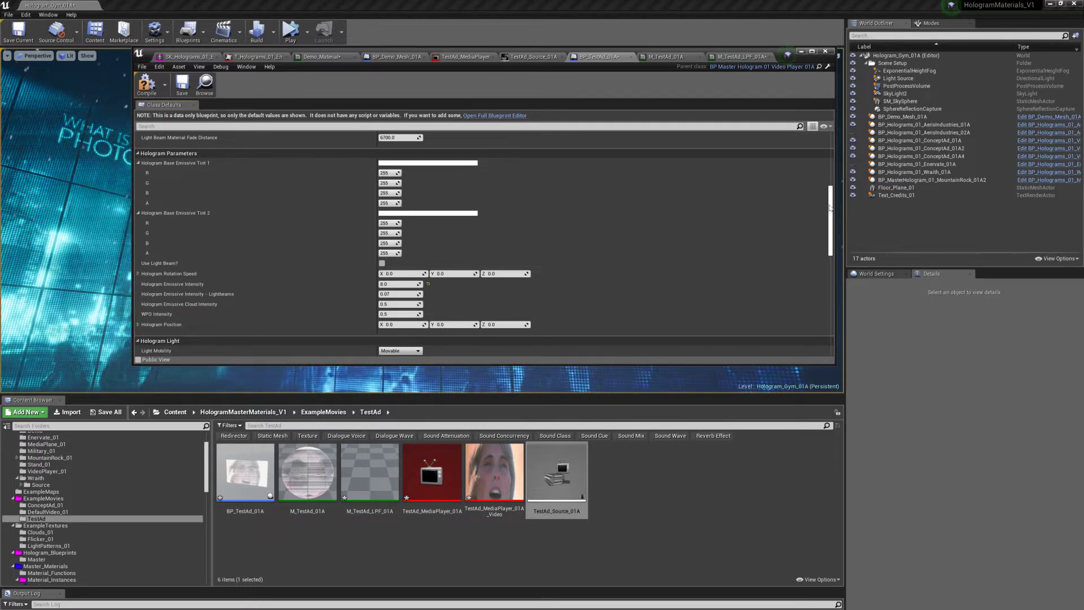
left_click_drag(829, 207, 831, 201)
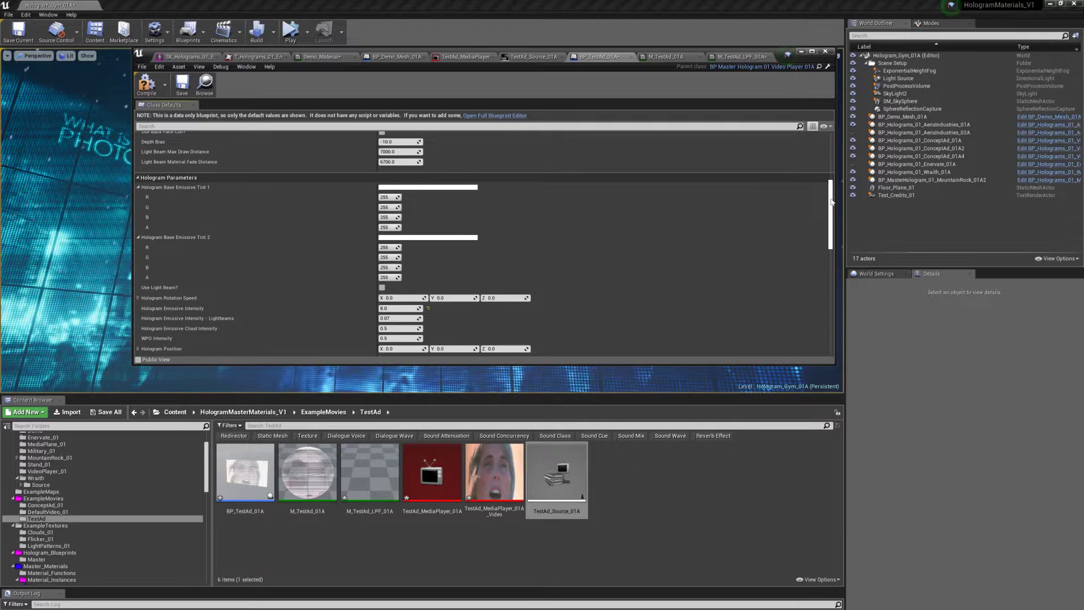
mouse_move(831, 201)
left_mouse_down()
mouse_move(814, 253)
mouse_move(815, 215)
left_mouse_up()
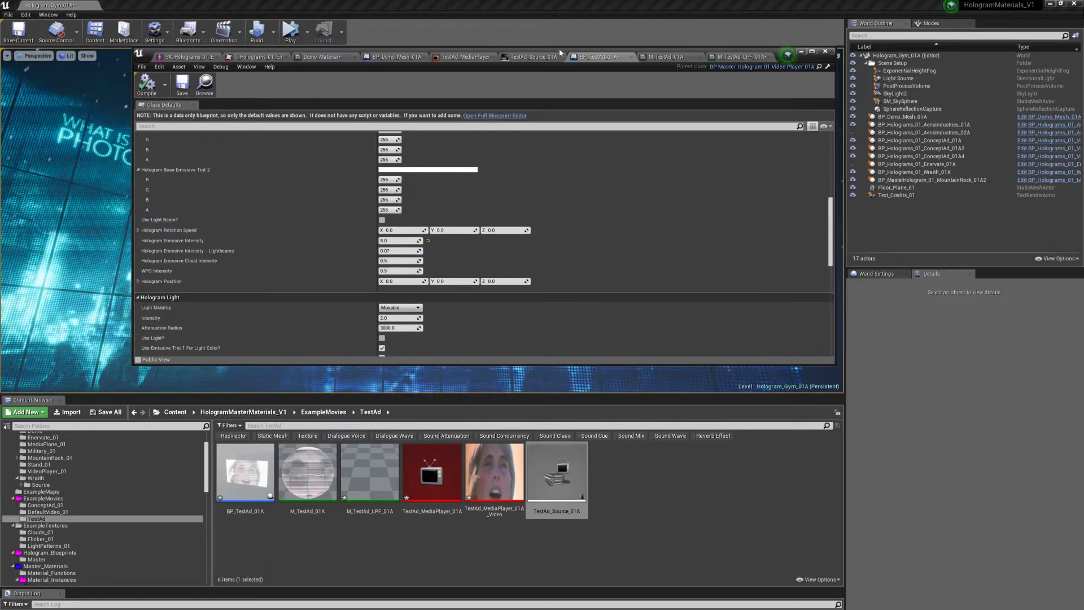
left_click_drag(559, 52, 1083, 226)
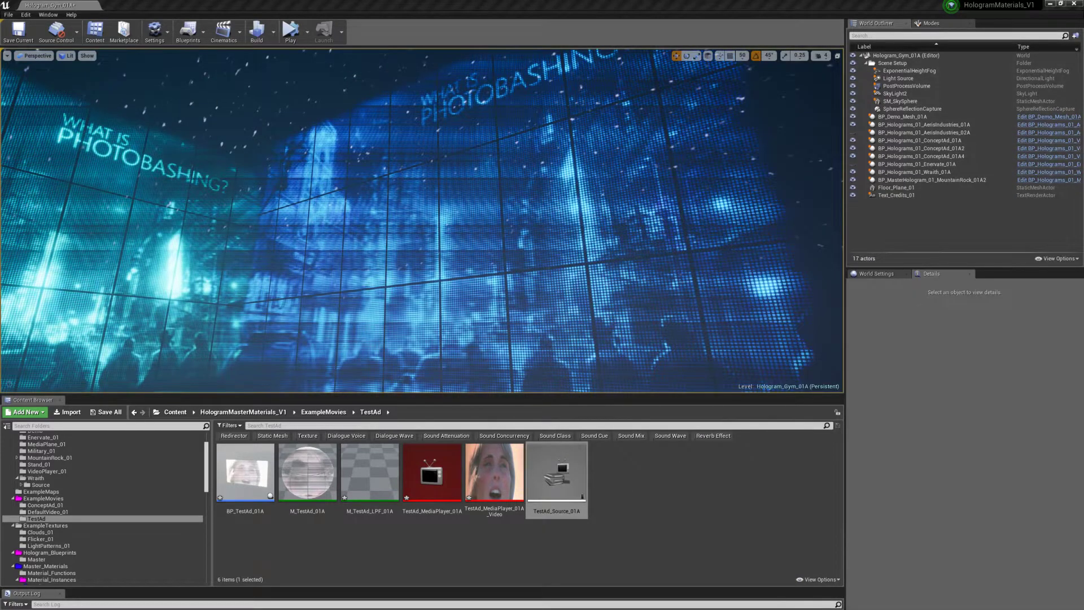
- Drag a BP_TestAd_01A hologram from the Content Browser into the level and frame it
left_click(246, 473)
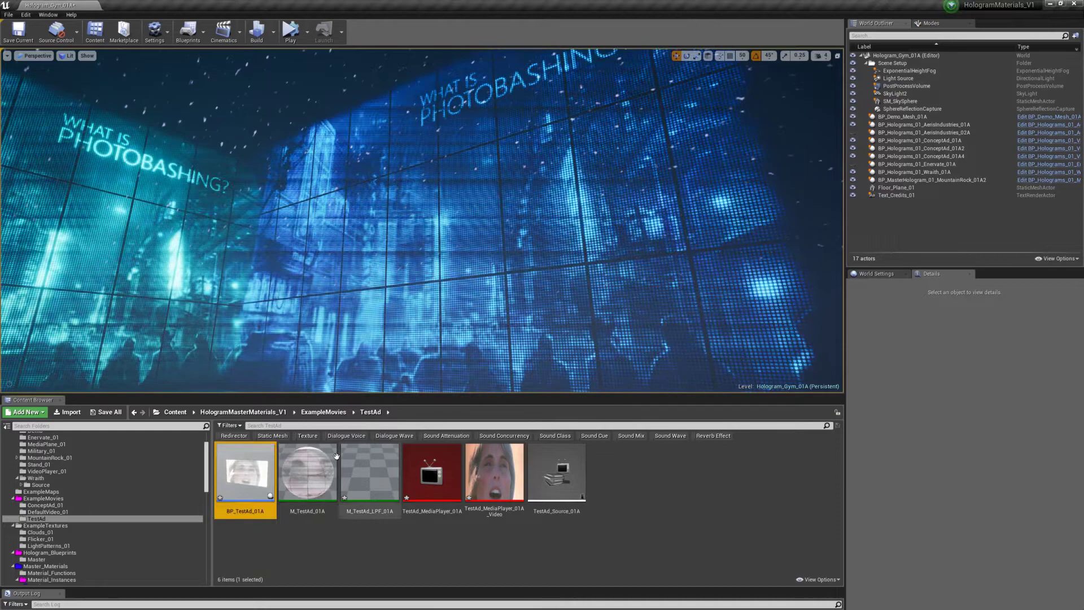
left_click(365, 225)
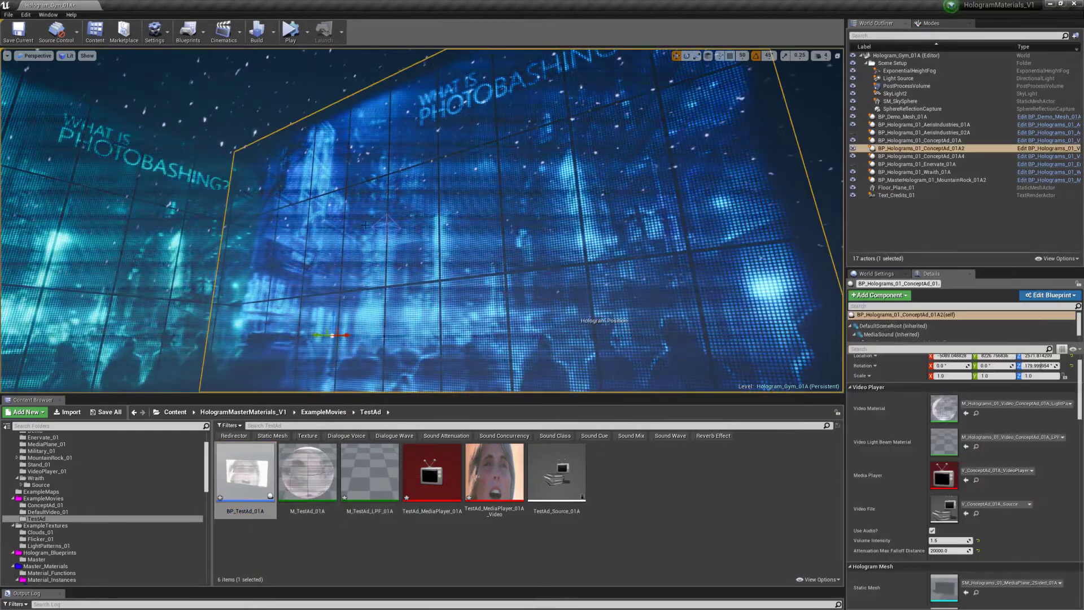
mouse_move(364, 225)
right_mouse_down()
mouse_move(395, 237)
mouse_move(385, 218)
right_mouse_up()
key("Escape")
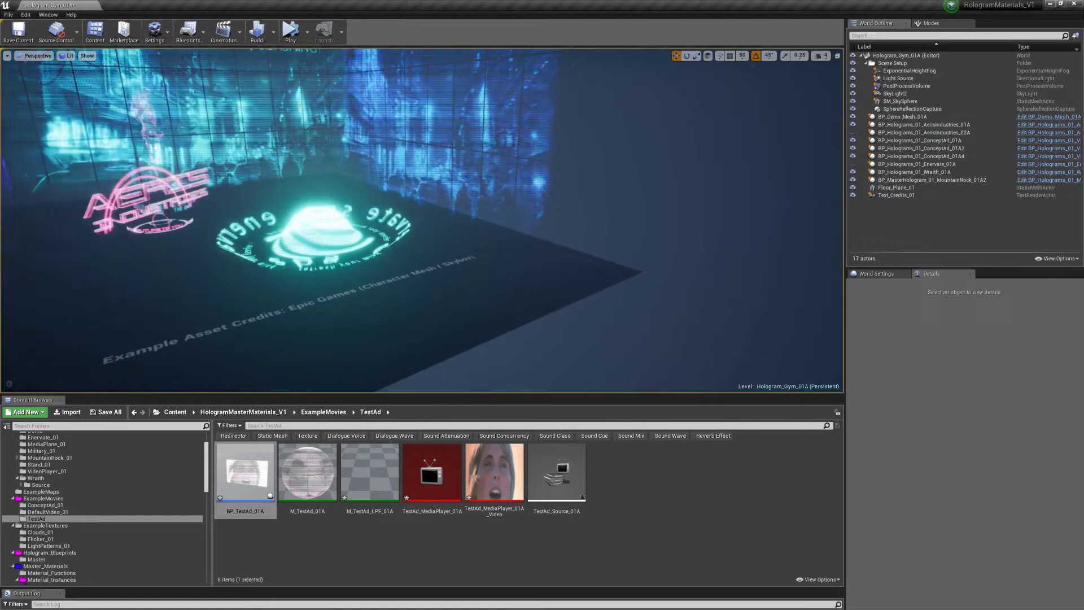
left_click(453, 227)
left_click_drag(245, 471, 168, 372)
key("f")
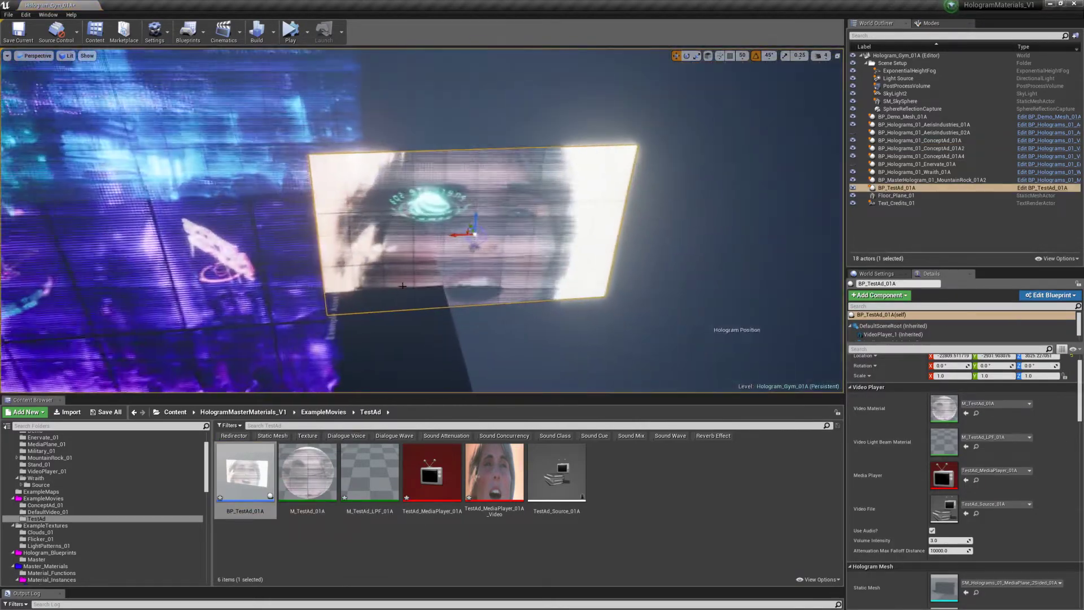
- Move the TestAd hologram up and to the right, then view its video plane from below
left_click_drag(472, 227, 823, 133)
key("f")
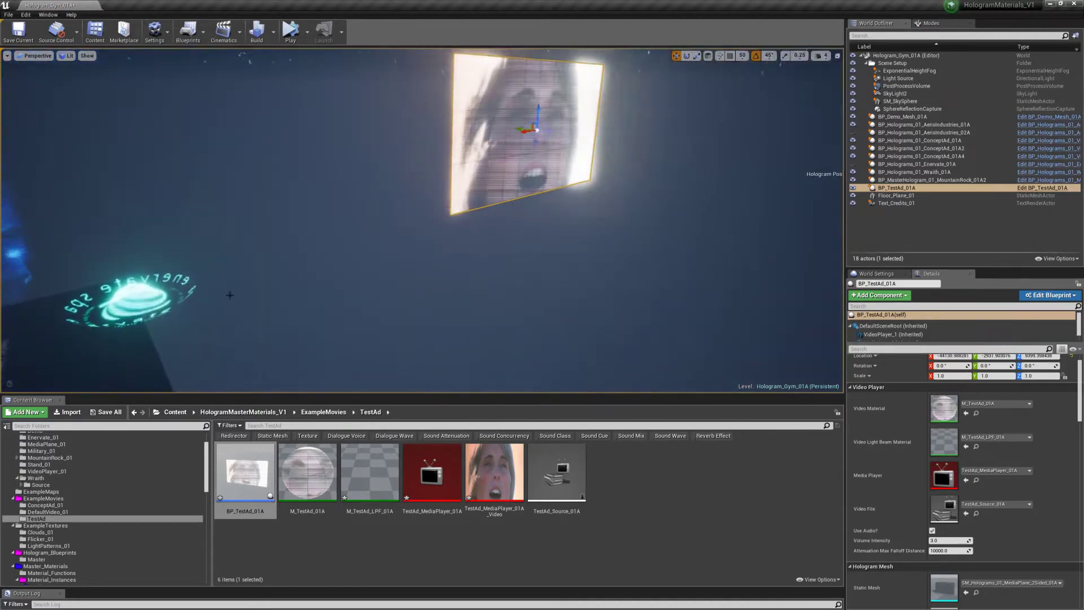
left_click(162, 300)
key("f")
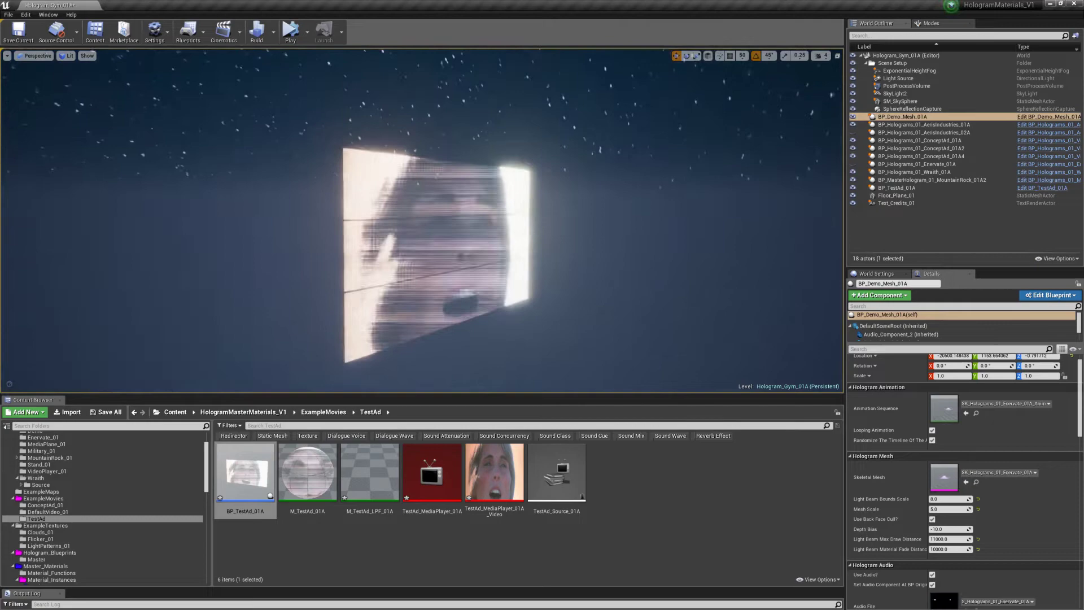
key("f")
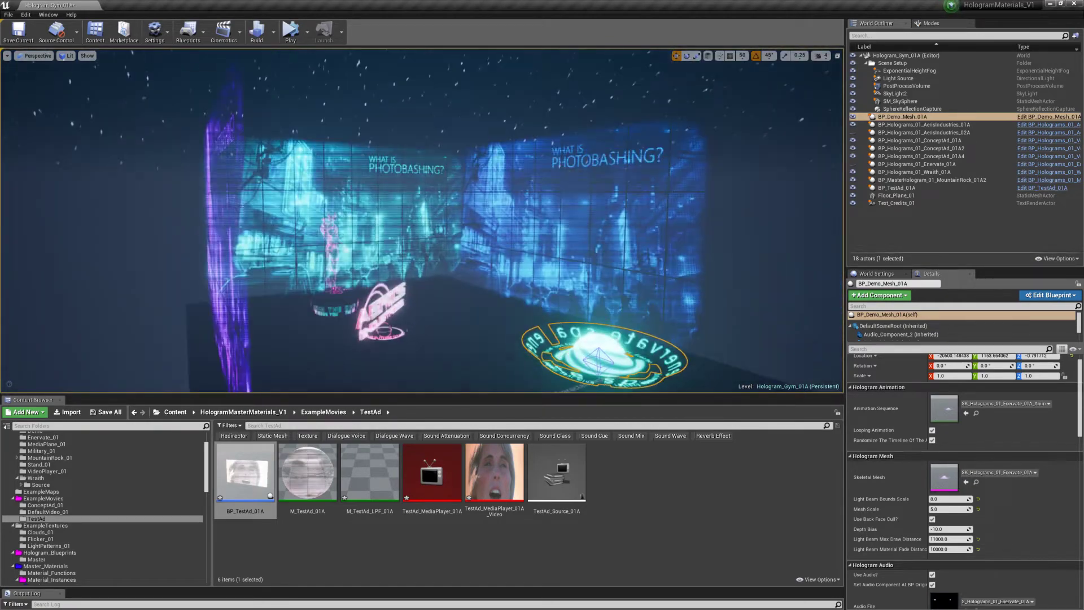
key("Escape")
right_click_drag(443, 338, 458, 316)
mouse_move(535, 346)
right_mouse_down()
mouse_move(530, 338)
mouse_move(534, 347)
right_mouse_up()
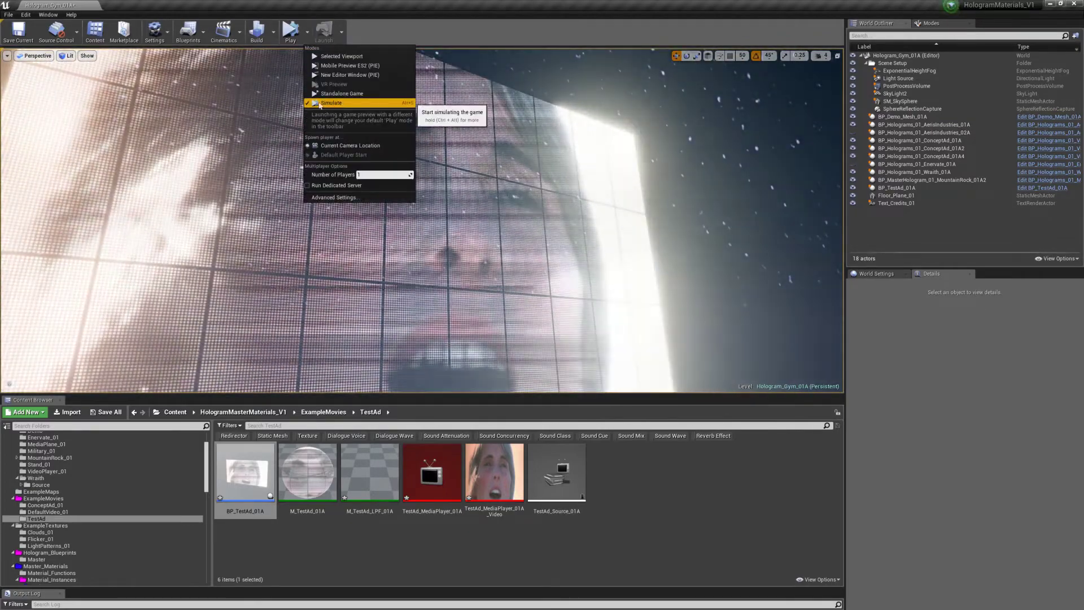
left_click(290, 32)
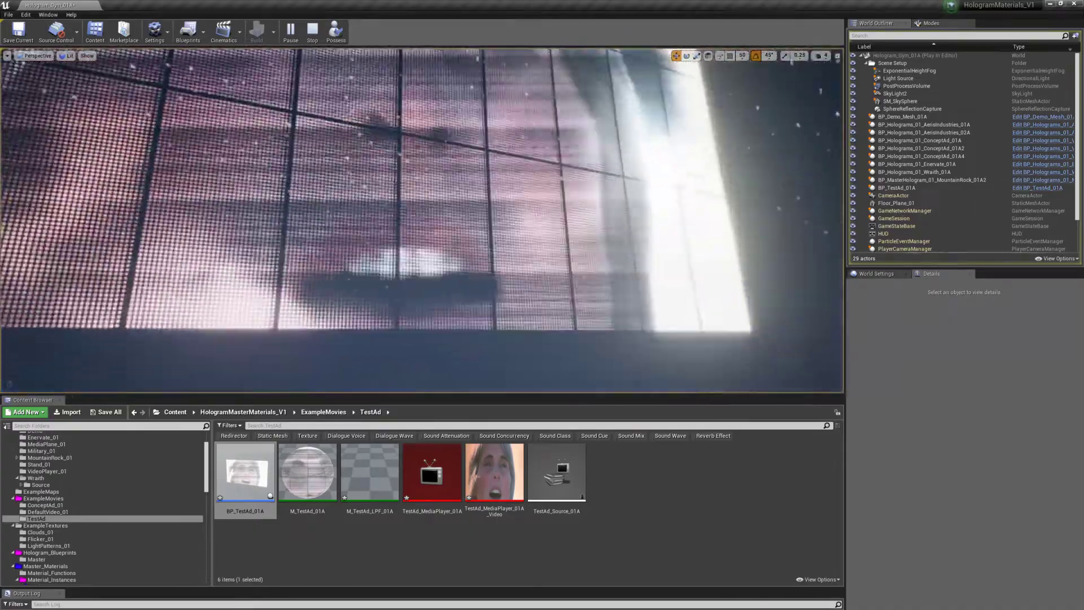
key("Escape")
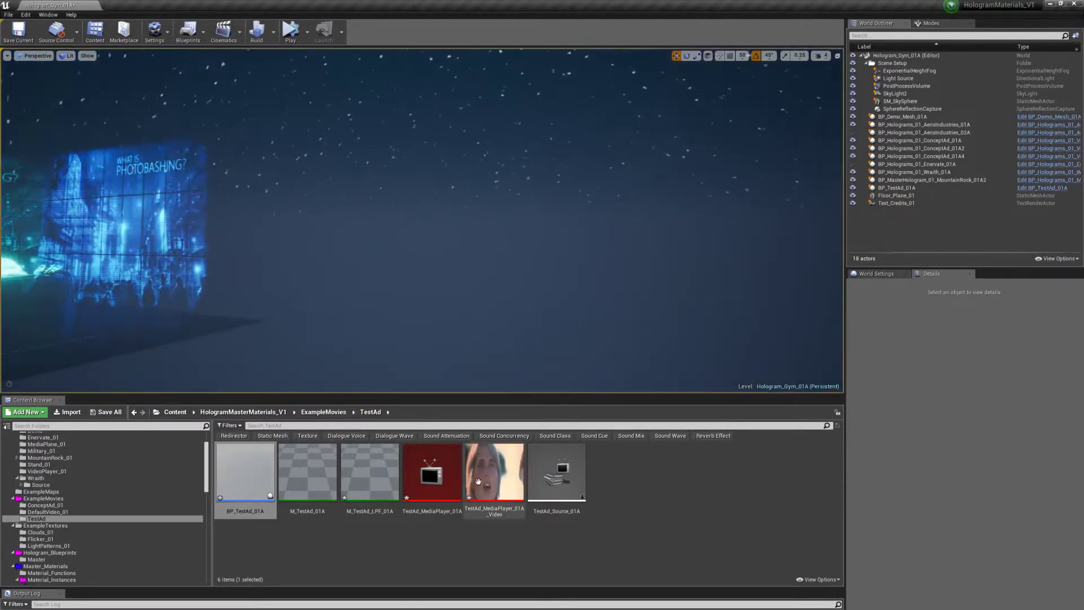
left_click(519, 473)
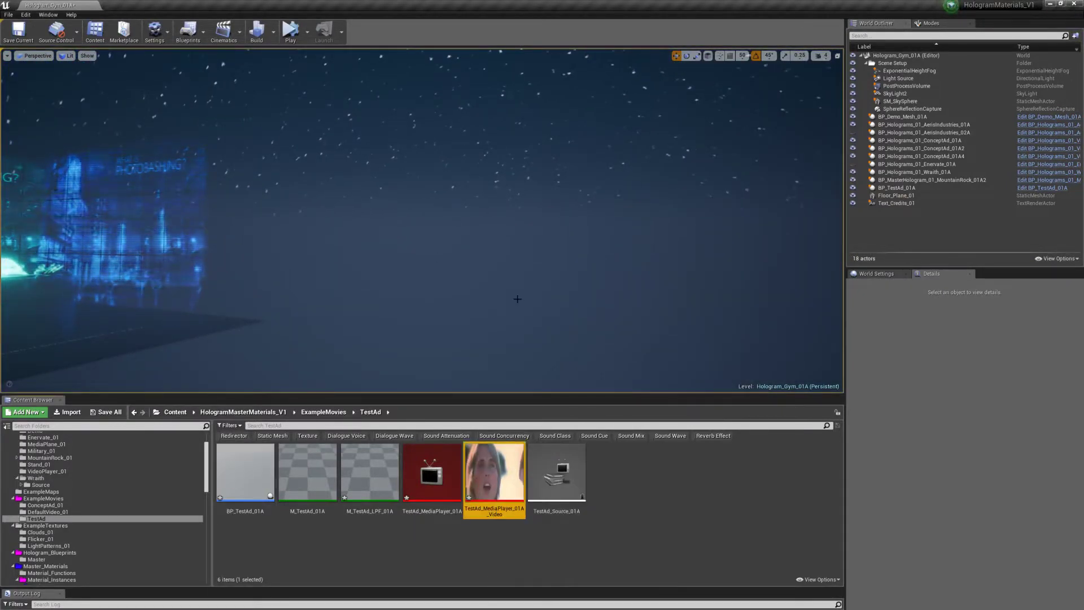
right_click_drag(517, 299, 517, 299)
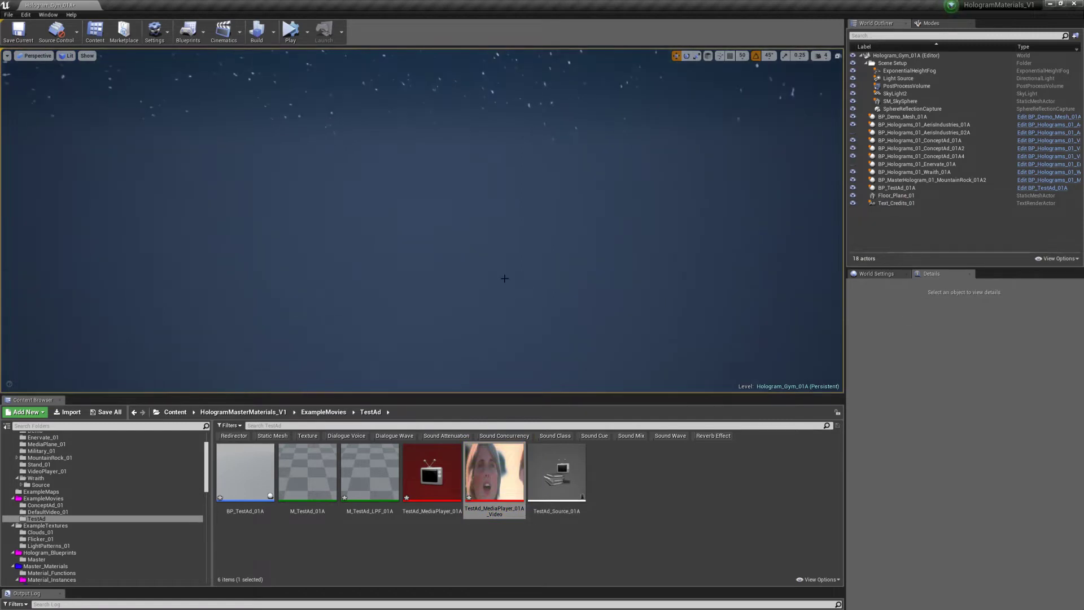
right_click_drag(450, 278, 450, 278)
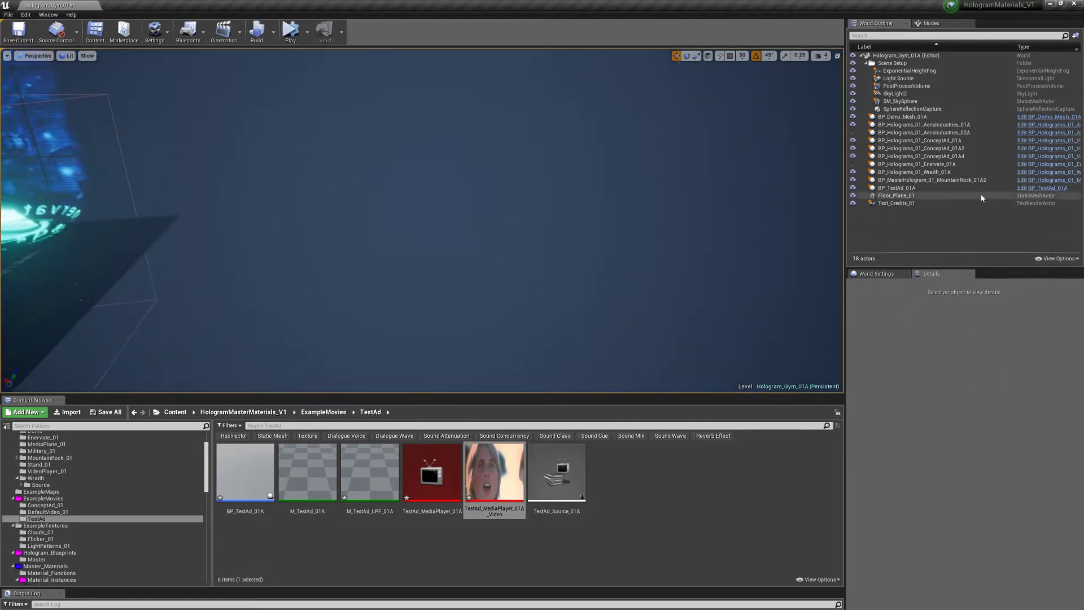
left_click(525, 220)
double_click(896, 187)
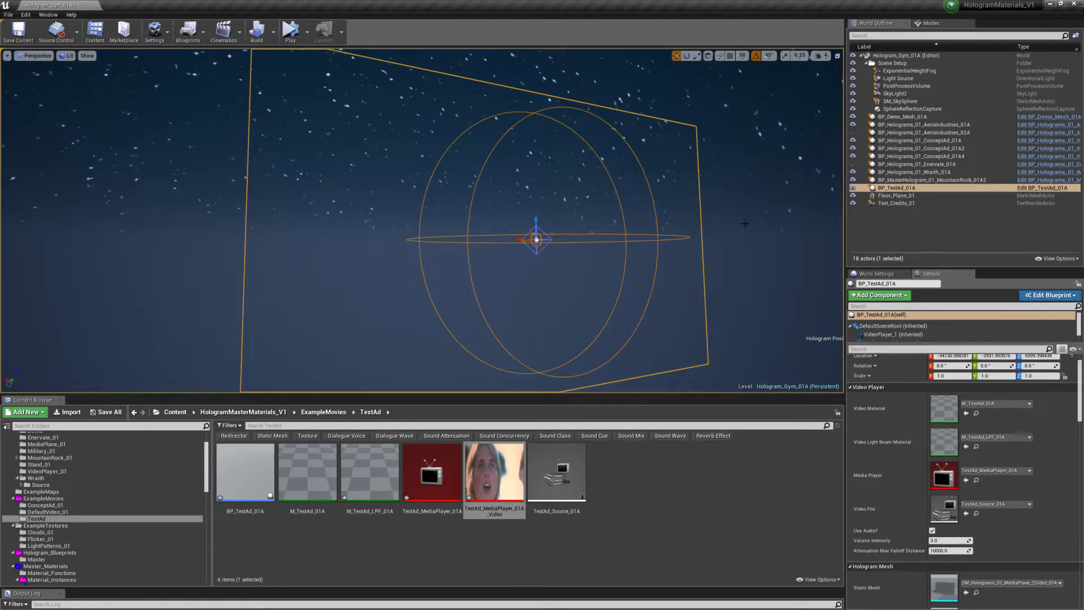
left_click(908, 196)
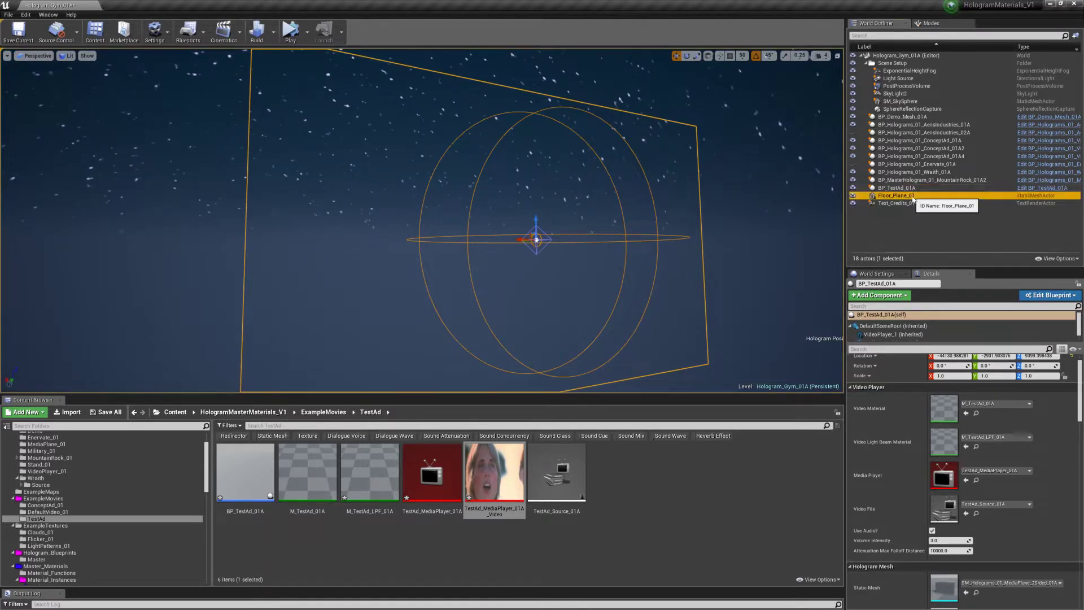
left_click(913, 188)
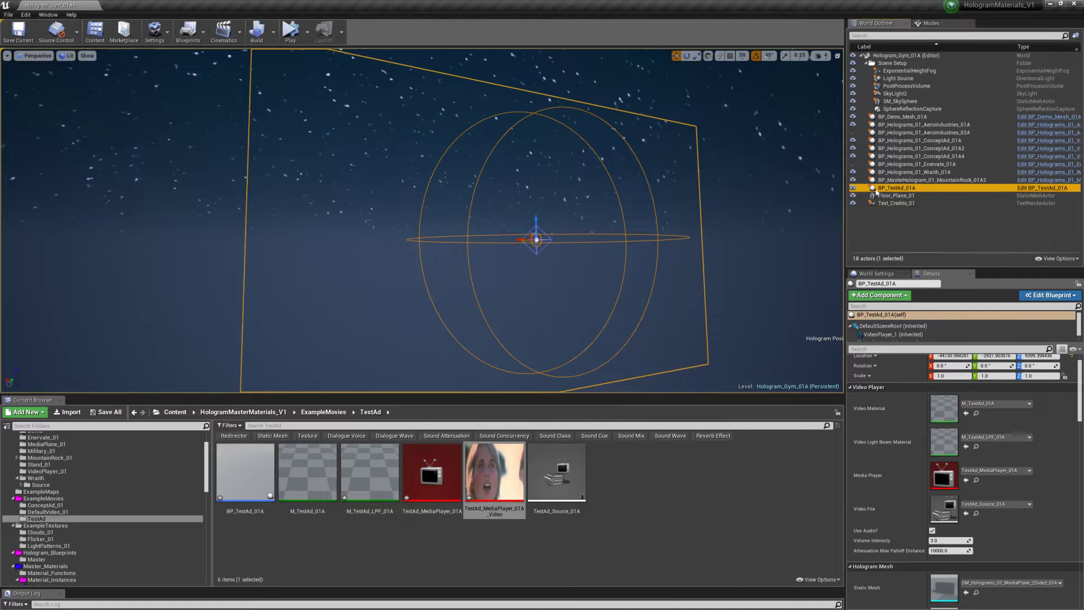
scroll(282, 192, "down", 10)
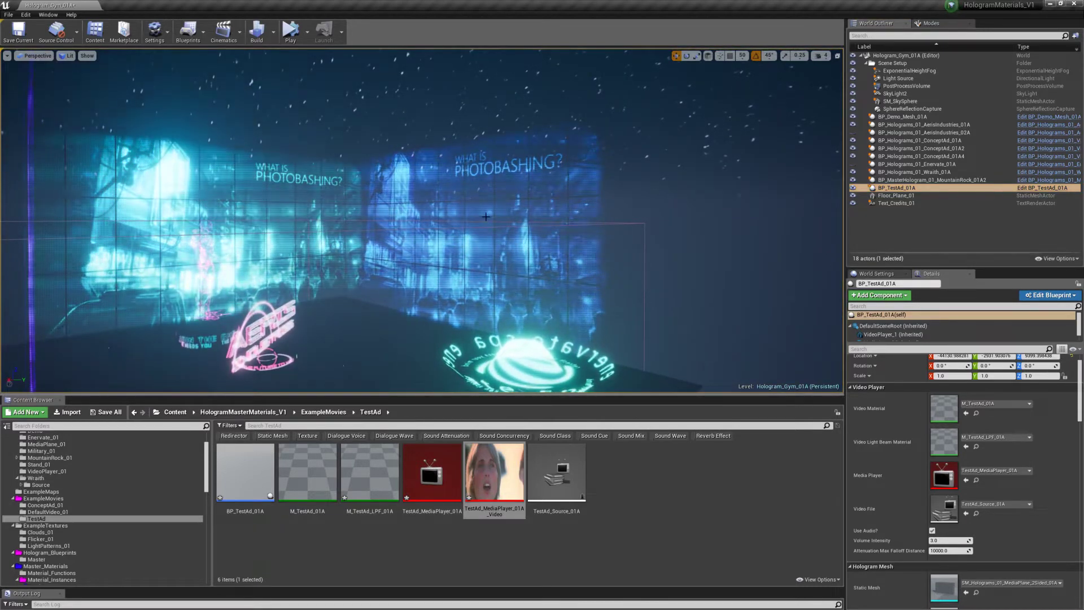
left_click_drag(485, 216, 458, 186)
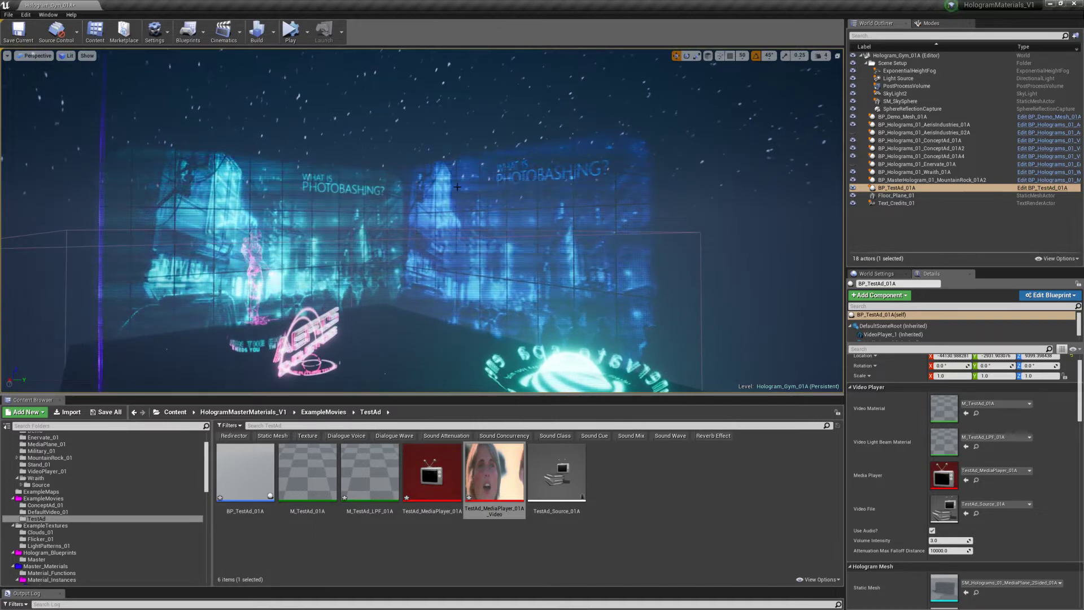
- Select BP_TestAd_01A and slide it back along its X axis
left_click(533, 195)
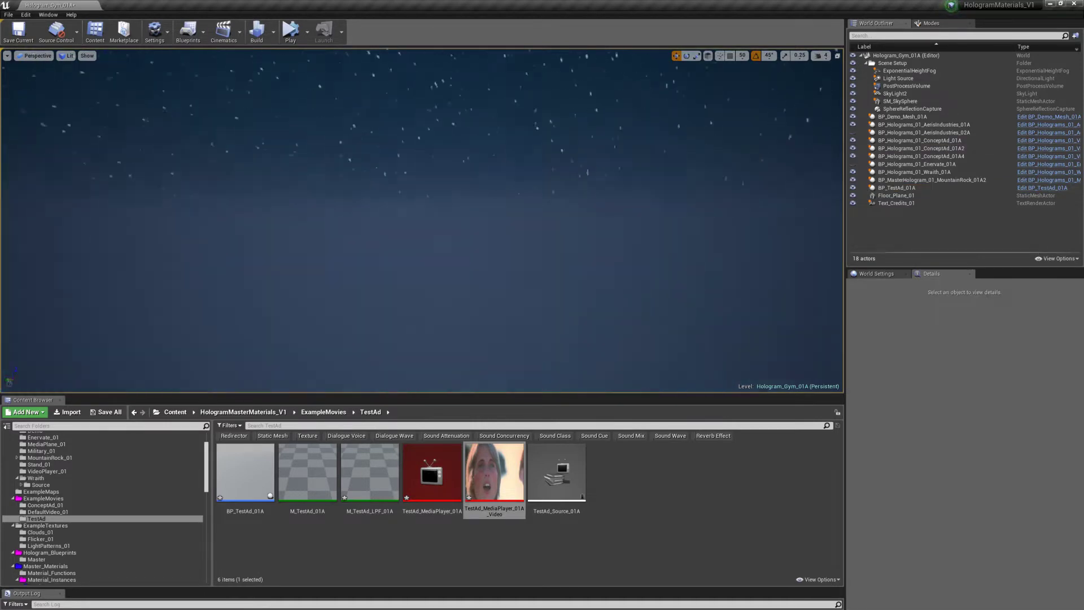
left_click(896, 203)
key("Up")
key("Up")
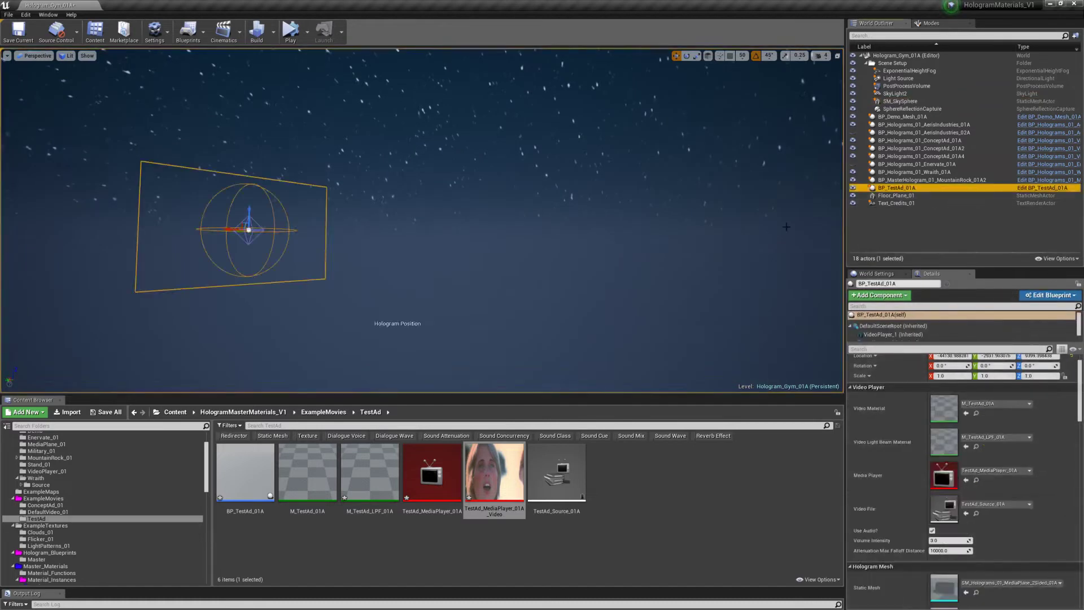
key("f")
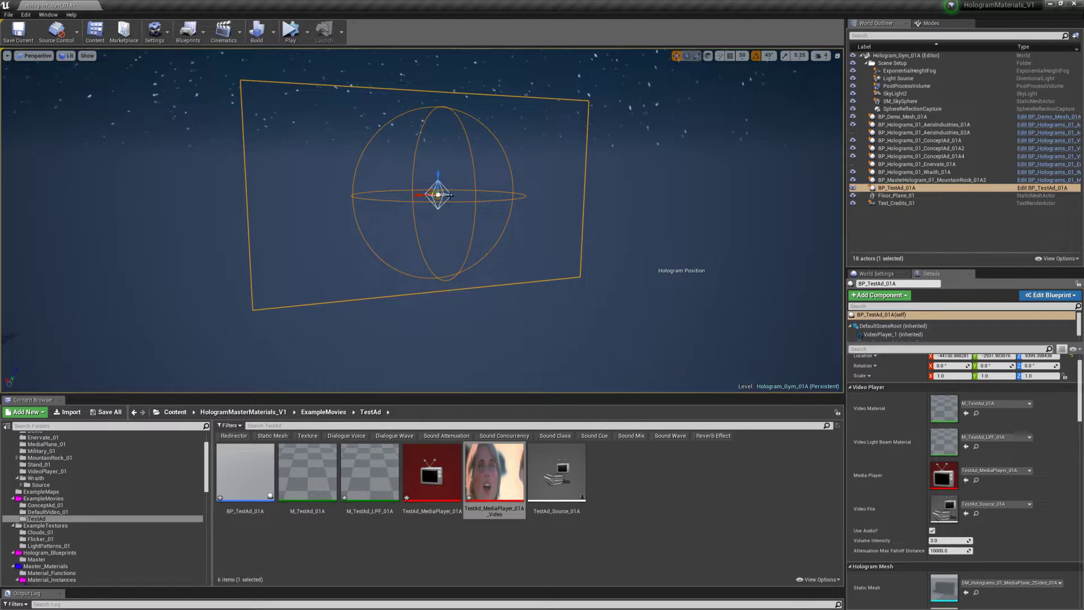
left_click_drag(429, 190, 510, 141)
mouse_move(289, 241)
right_mouse_down()
mouse_move(265, 222)
mouse_move(289, 241)
right_mouse_up()
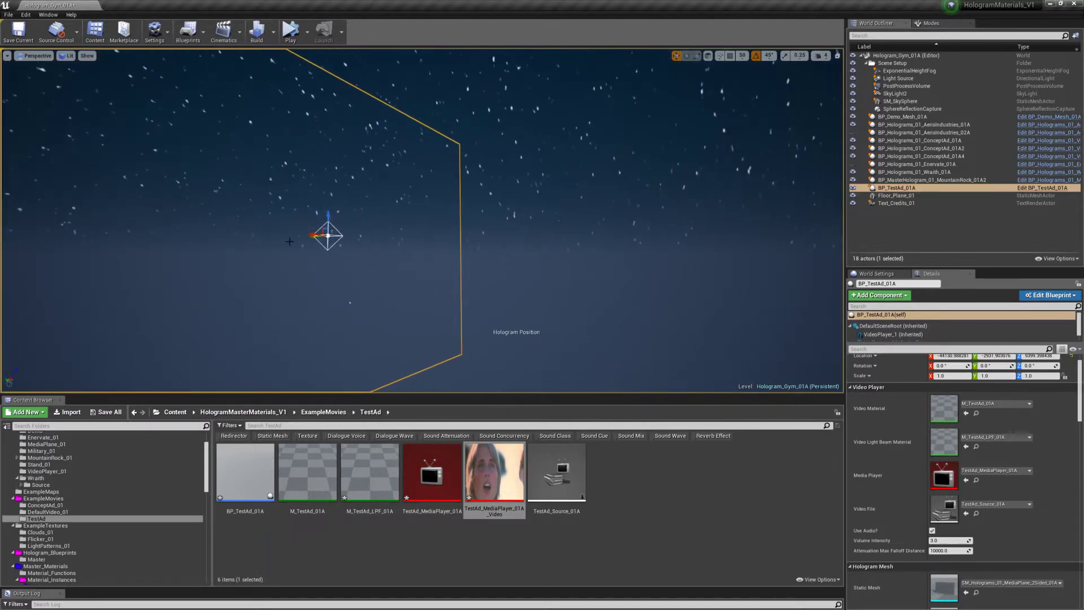
left_click_drag(314, 238, 253, 238)
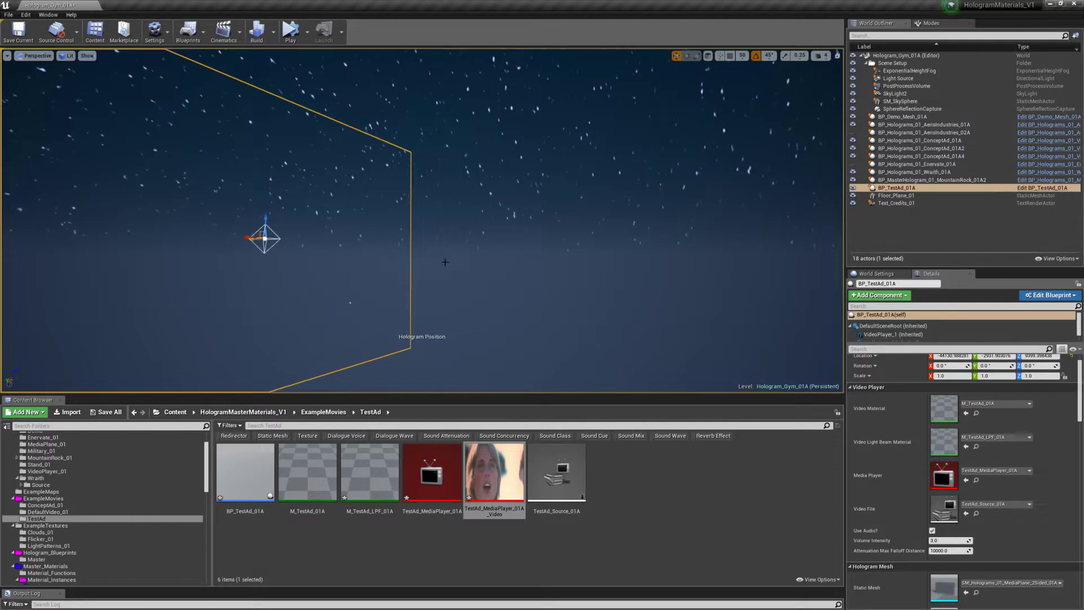
key("f")
- Tick Use Light Beam? under the hologram's Hologram Parameters
scroll(966, 443, "down", 6)
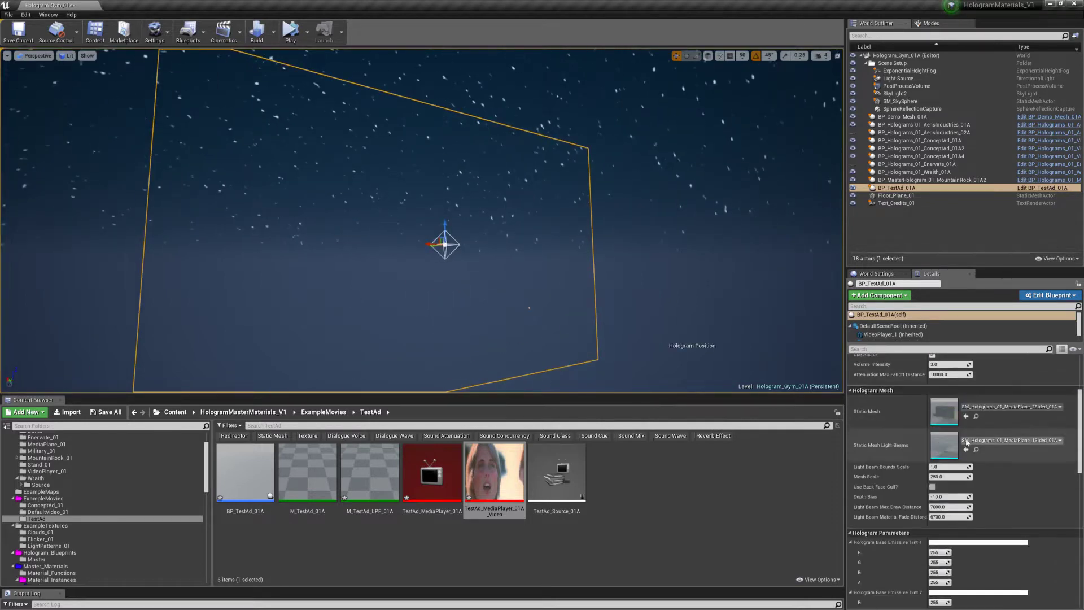
scroll(962, 449, "down", 4)
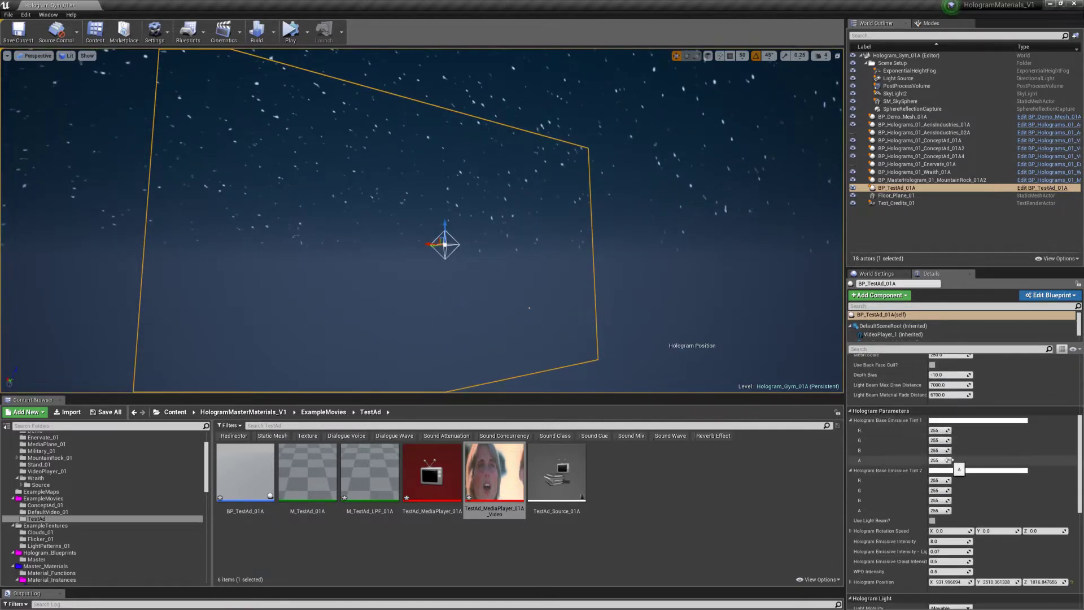
left_click(931, 520)
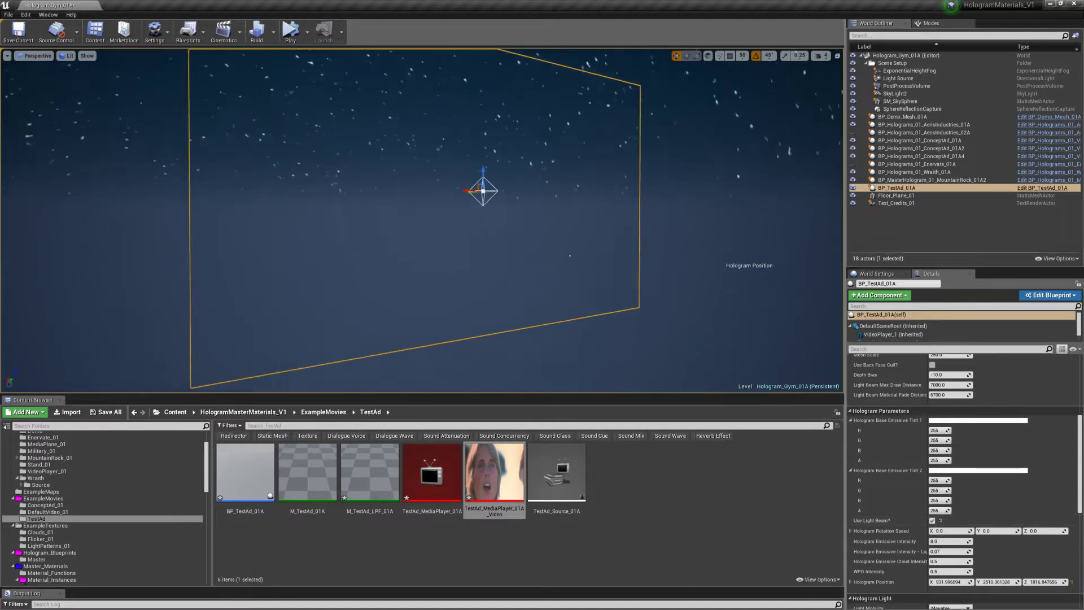
- Test-play the level twice, stopping each time, then frame BP_TestAd_01A in the viewport
left_click(298, 40)
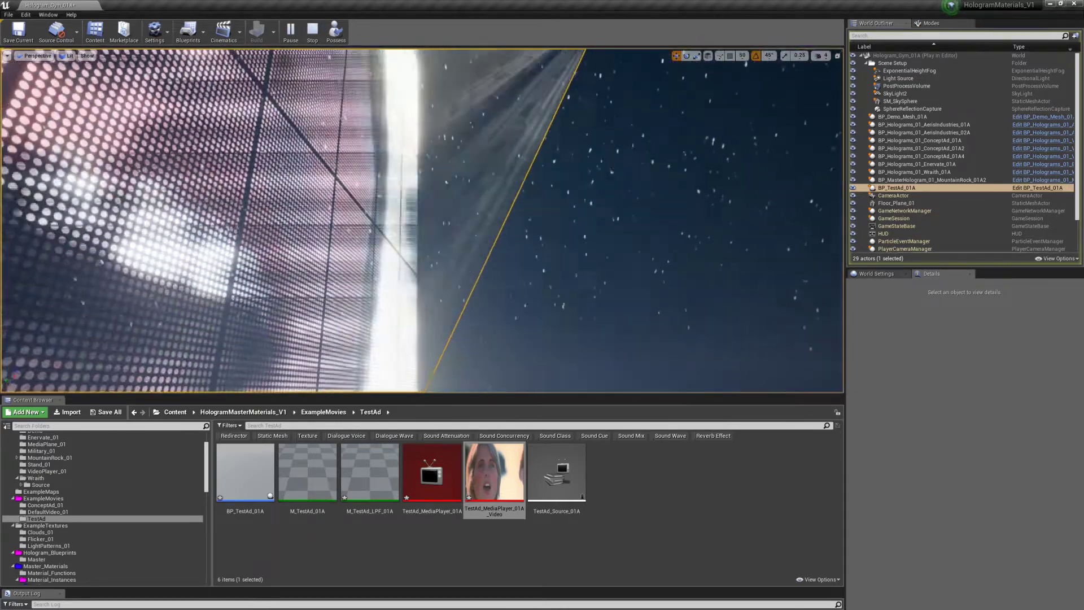
key("Escape")
right_click_drag(546, 198, 546, 166)
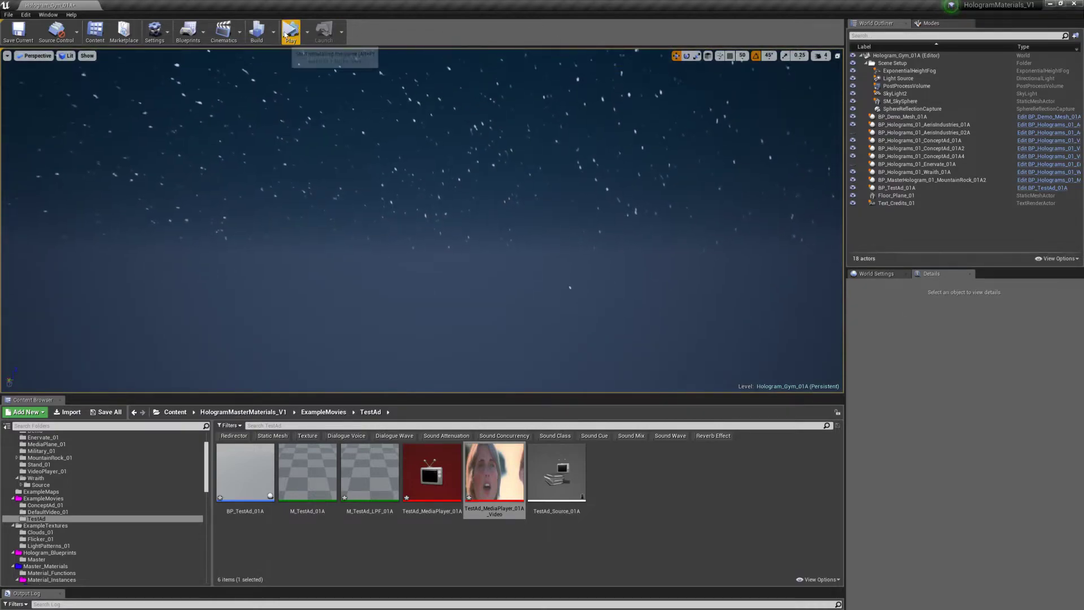
key("alt+p")
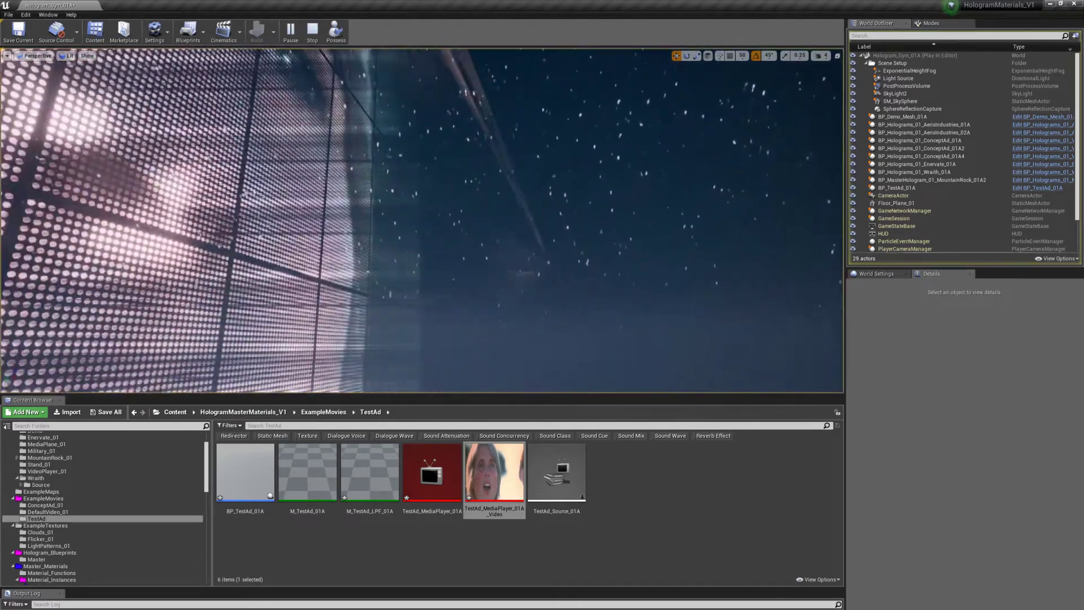
key("Escape")
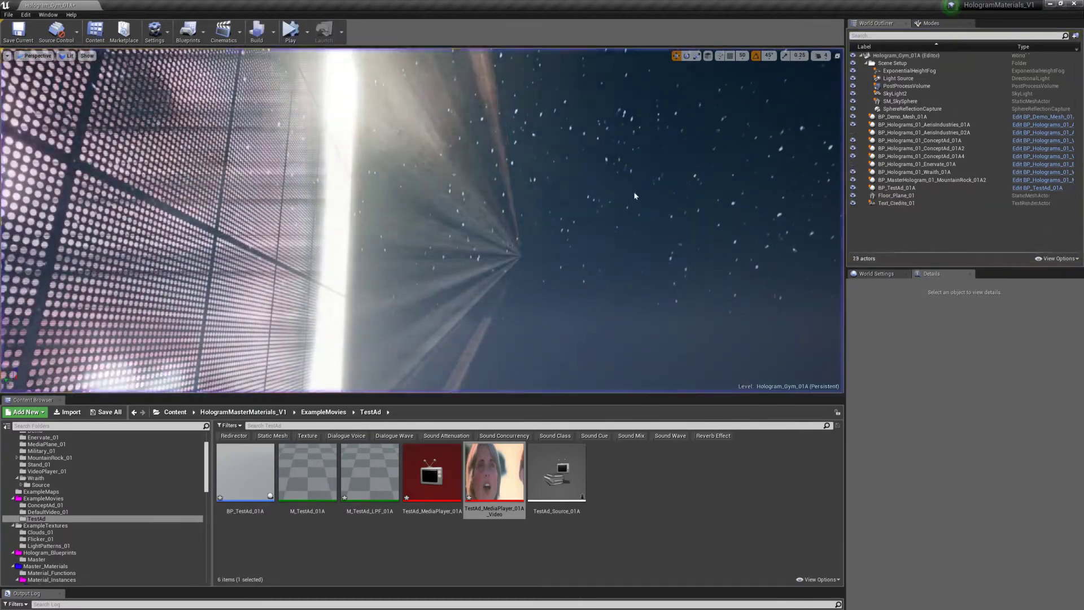
right_click_drag(631, 187, 604, 226)
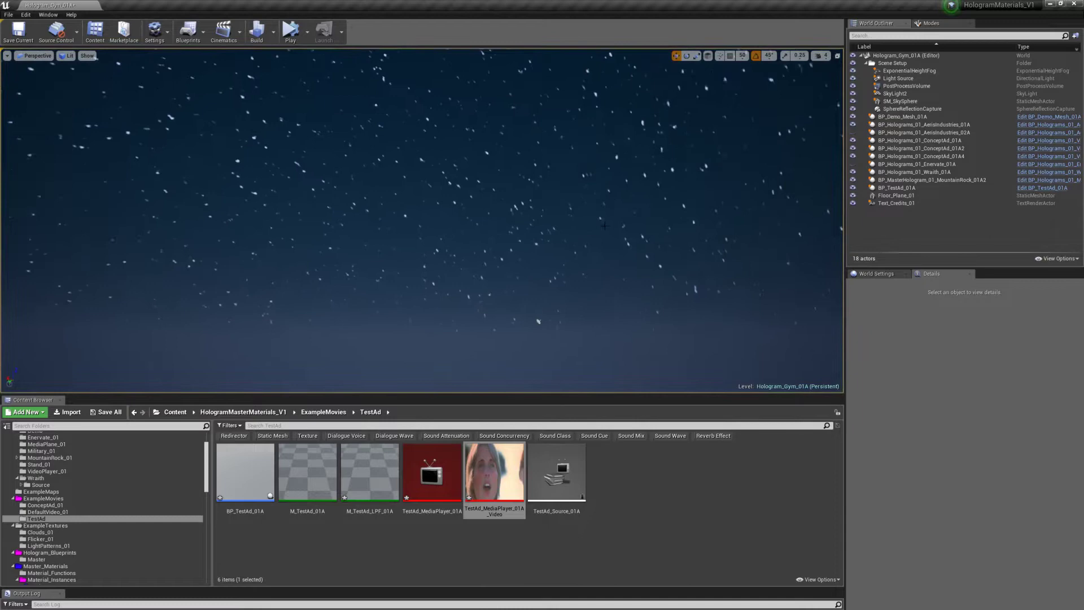
double_click(896, 188)
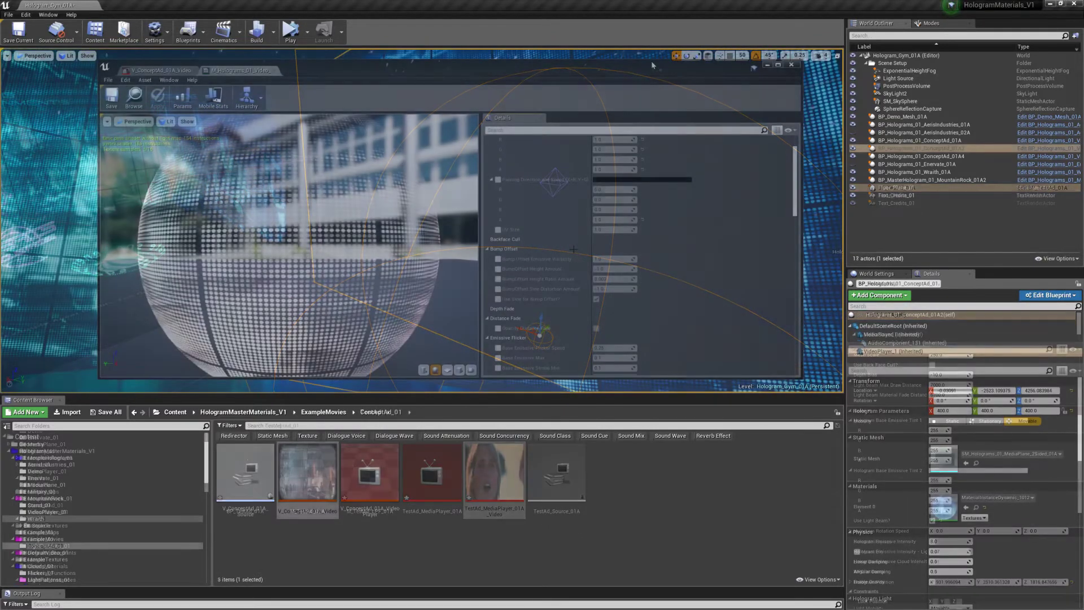
- Raise the V_ConceptAd_01A_Video material editor, orbit its preview sphere and scroll its parameters
left_click_drag(451, 65, 452, 32)
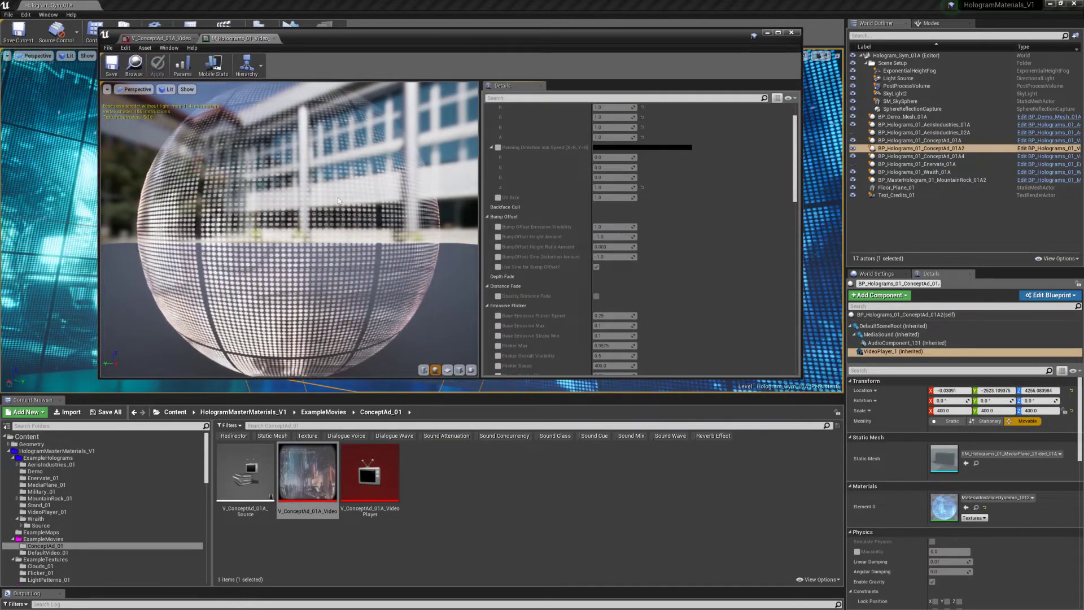
left_click_drag(459, 170, 303, 126)
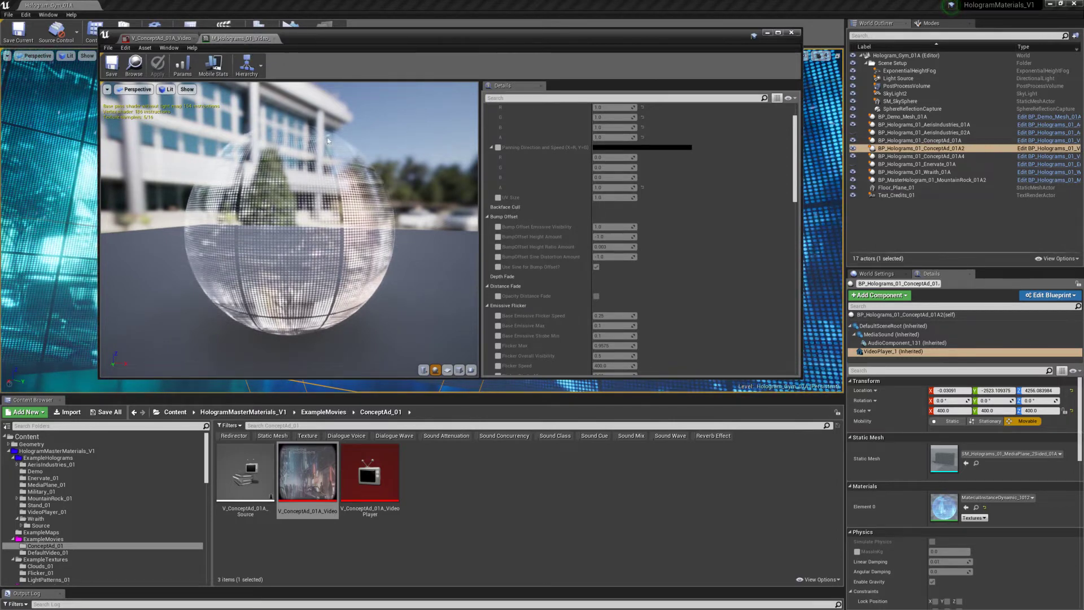
scroll(789, 243, "down", 10)
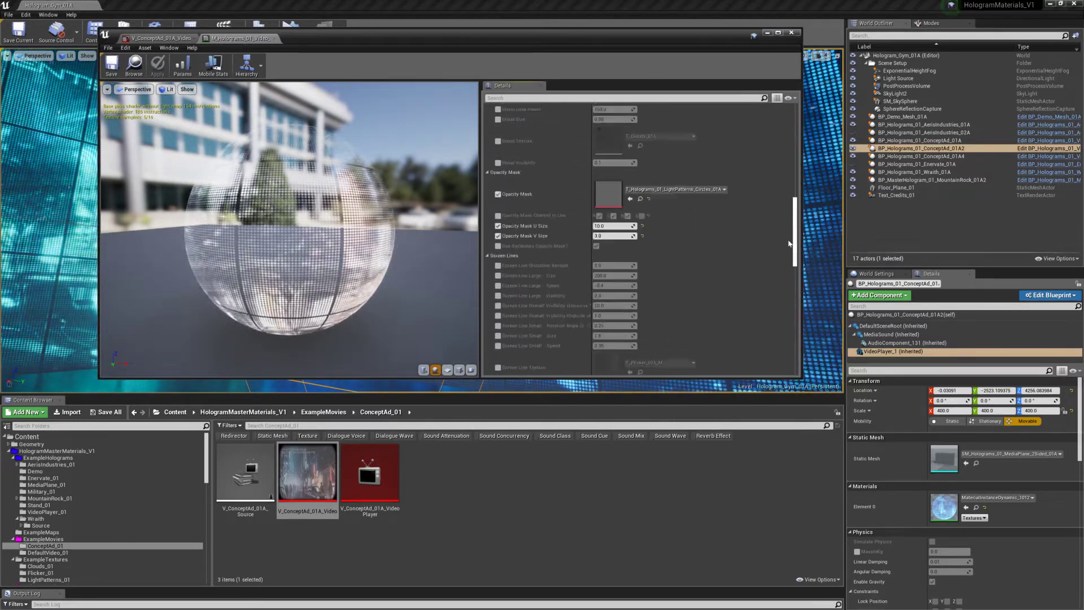
scroll(789, 243, "down", 3)
scroll(789, 238, "down", 6)
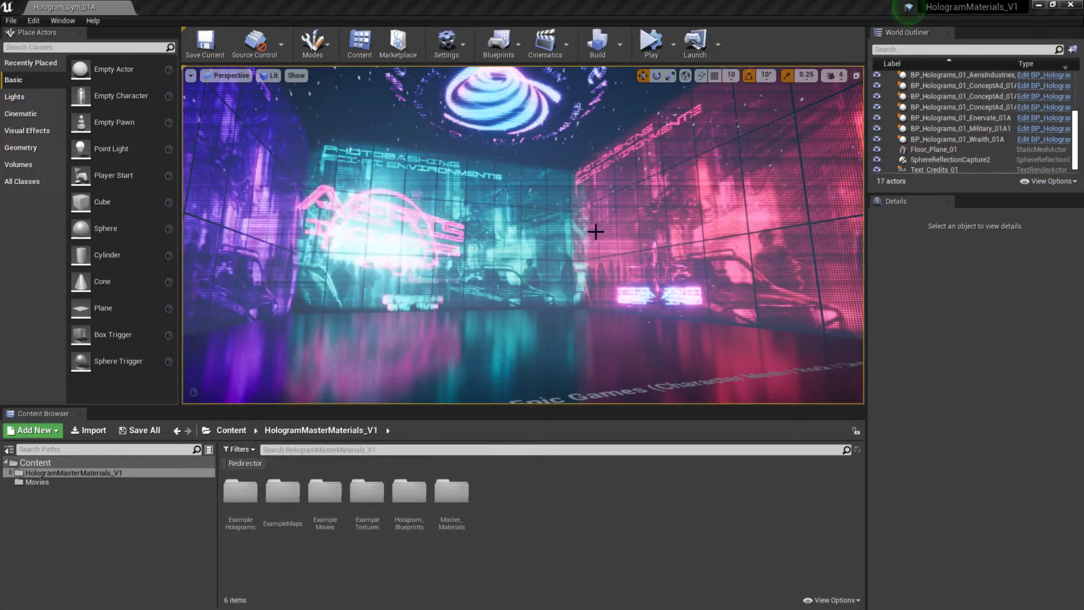
- Fly the viewport camera into the room, past the ceiling hologram, up to the pink wall
mouse_move(593, 229)
right_mouse_down()
mouse_move(699, 214)
mouse_move(592, 232)
right_mouse_up()
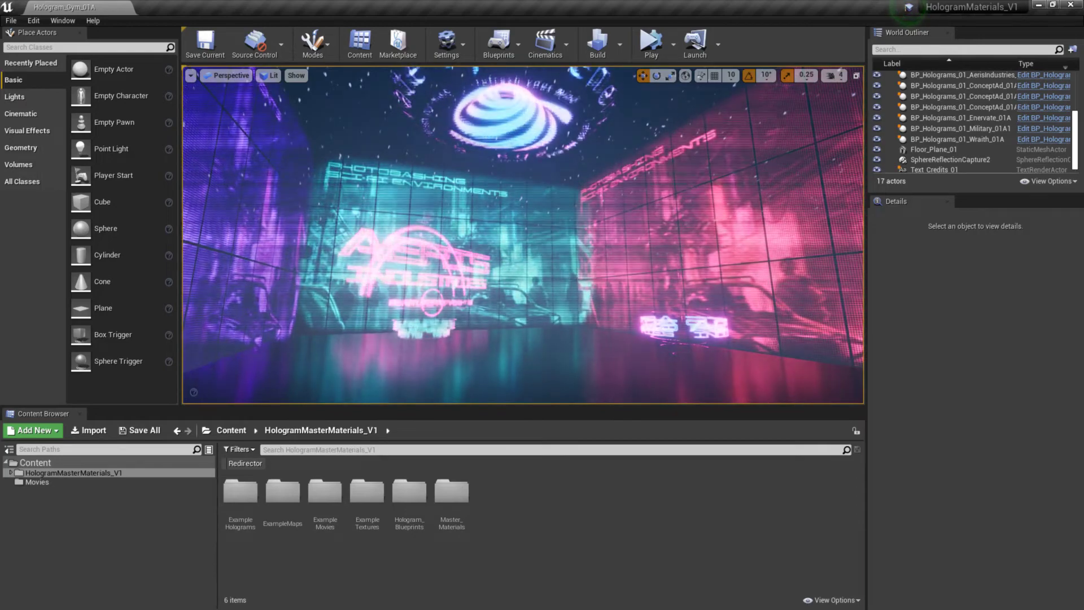
right_click_drag(593, 231, 601, 232)
right_click_drag(573, 339, 573, 328)
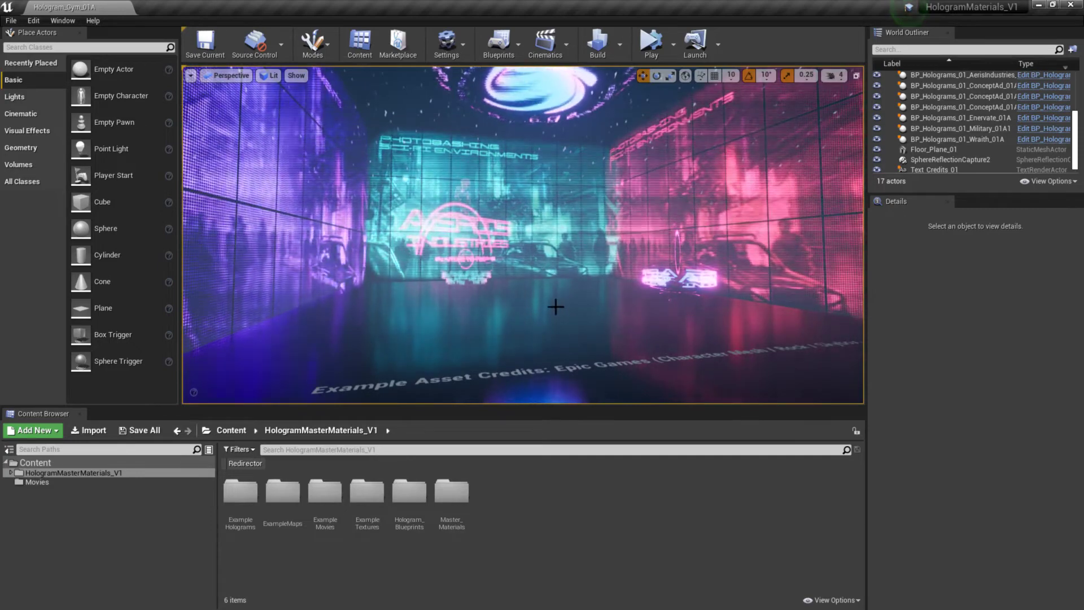
right_click_drag(555, 307, 555, 298)
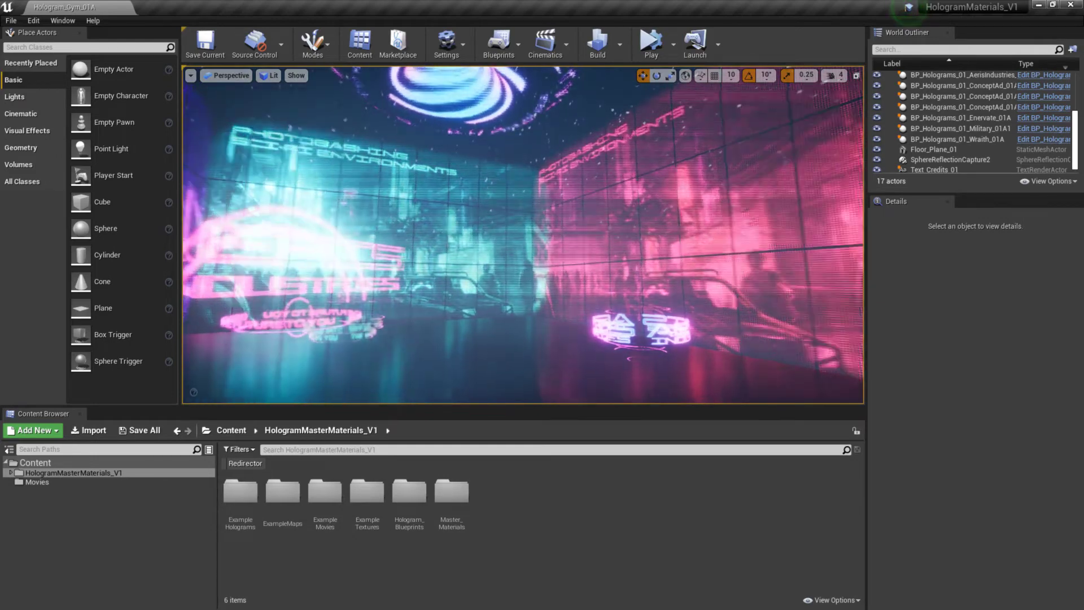
right_click_drag(555, 298, 567, 298)
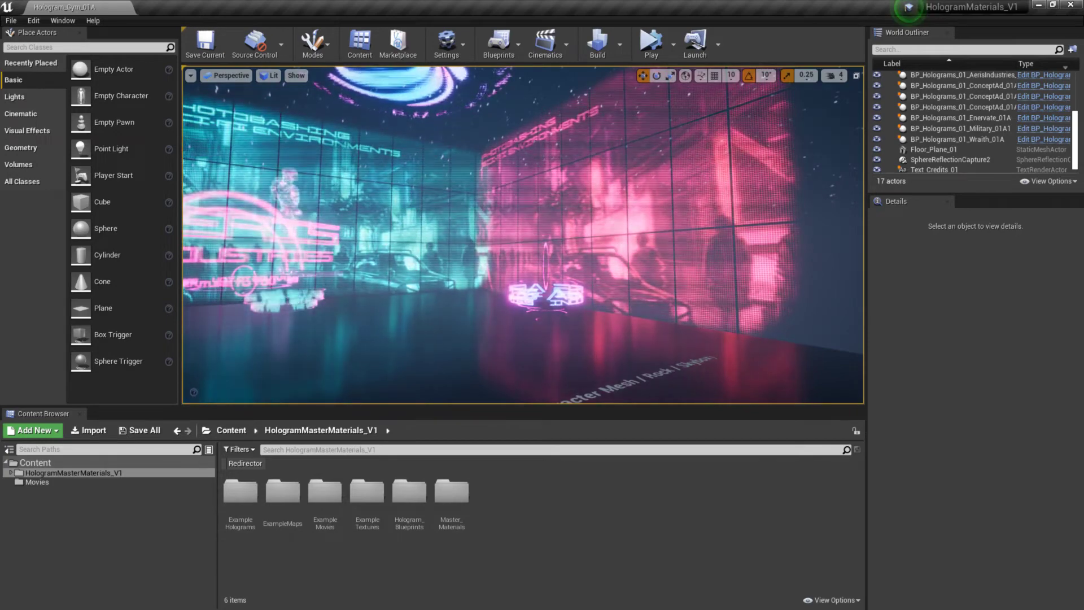
right_click_drag(567, 298, 557, 296)
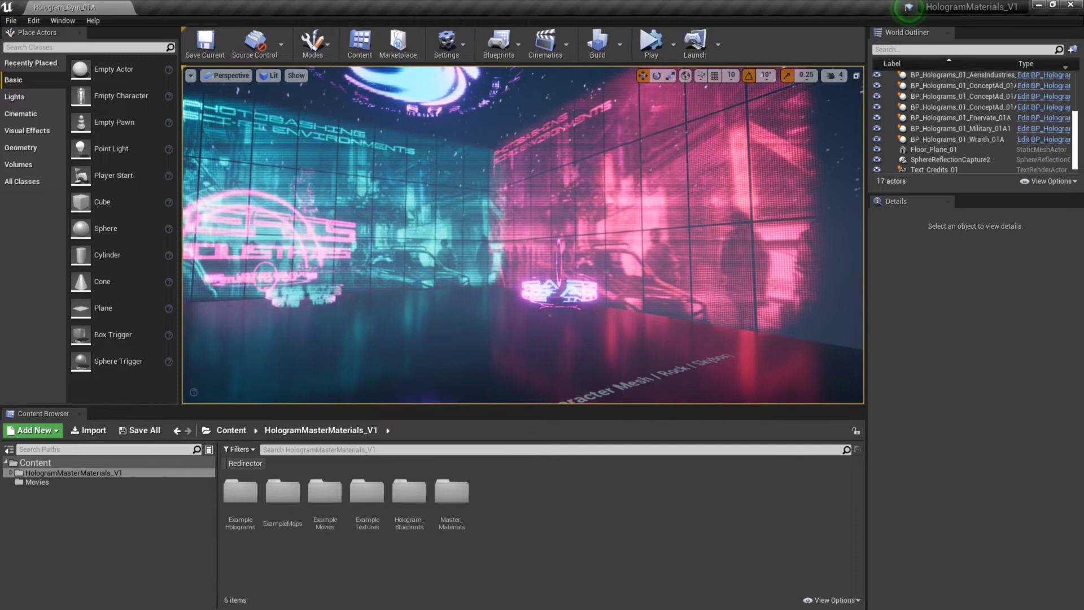
left_click_drag(567, 298, 648, 188)
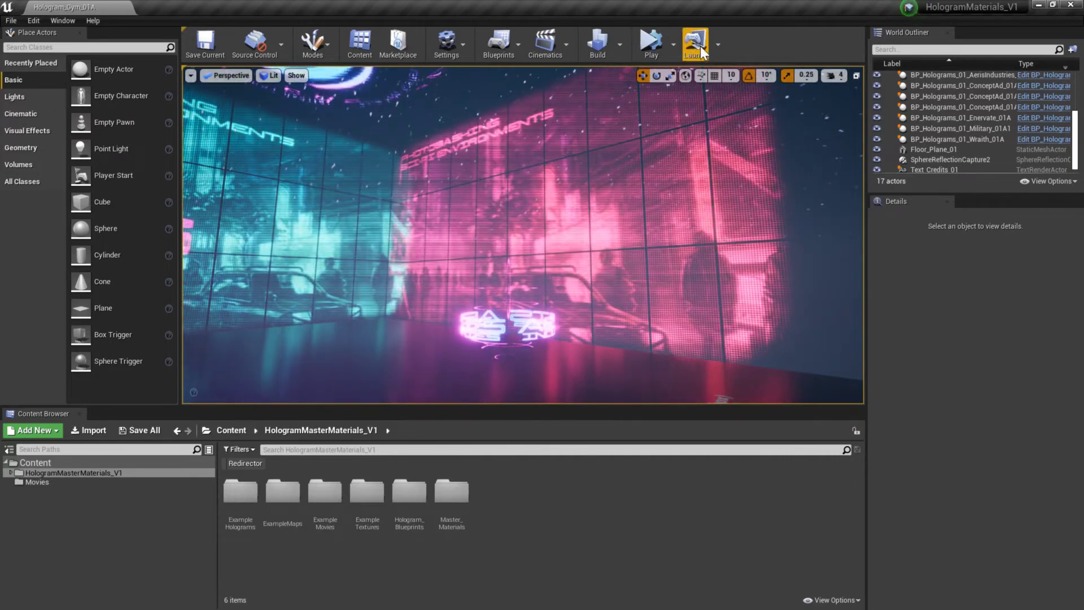
- Run a Play-in-Editor session, stop it with Esc, and bring up the world Blueprints list
left_click(671, 53)
left_click(669, 93)
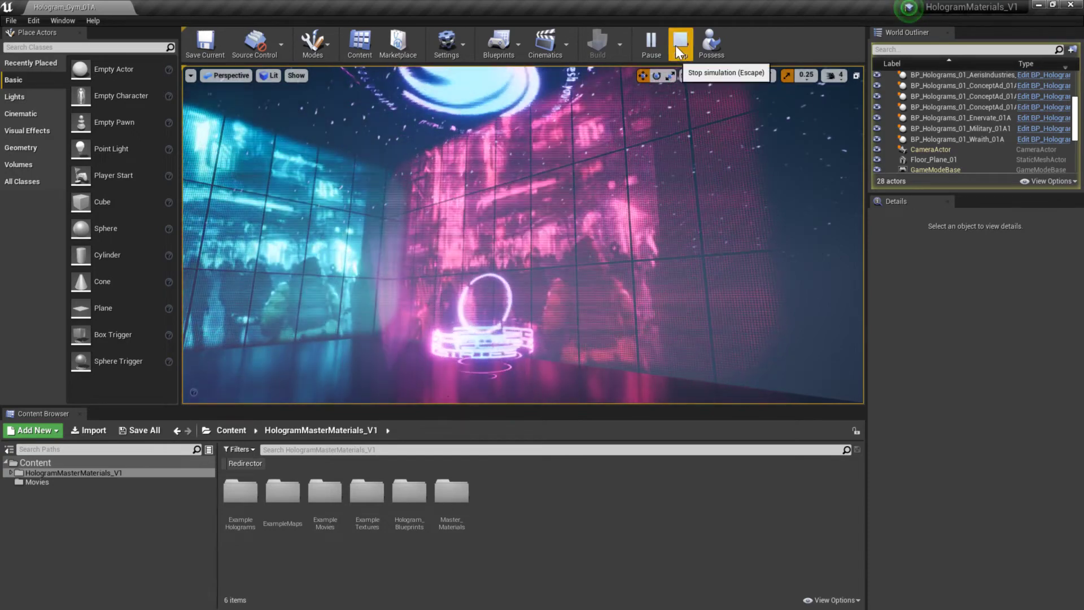
key("Escape")
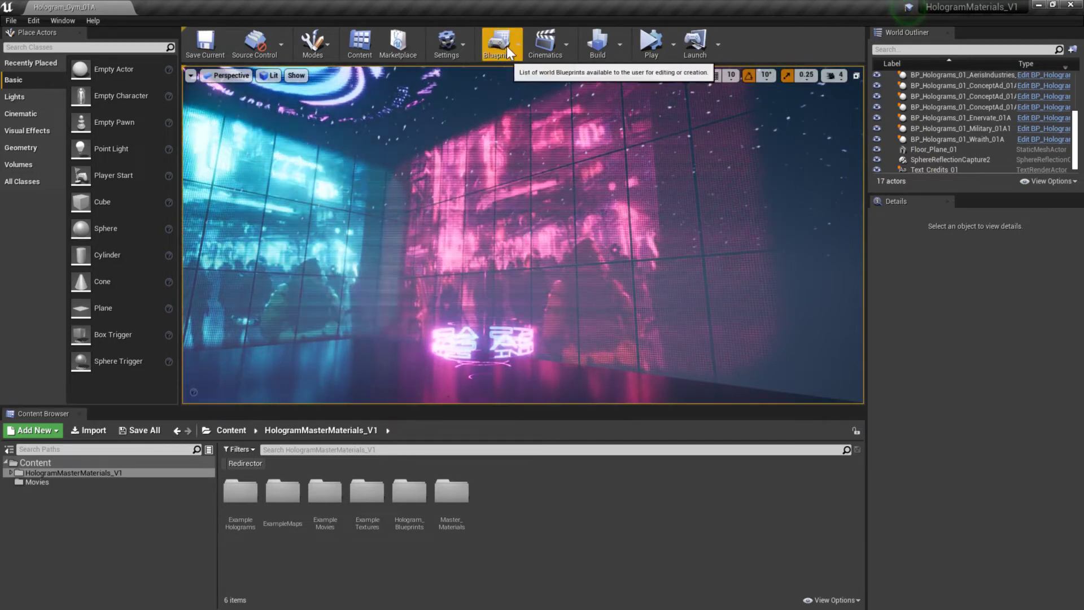
left_click(506, 46)
- Open the Hologram_Gym_01A Level Blueprint and centre its Event BeginPlay and Play nodes
left_click(533, 127)
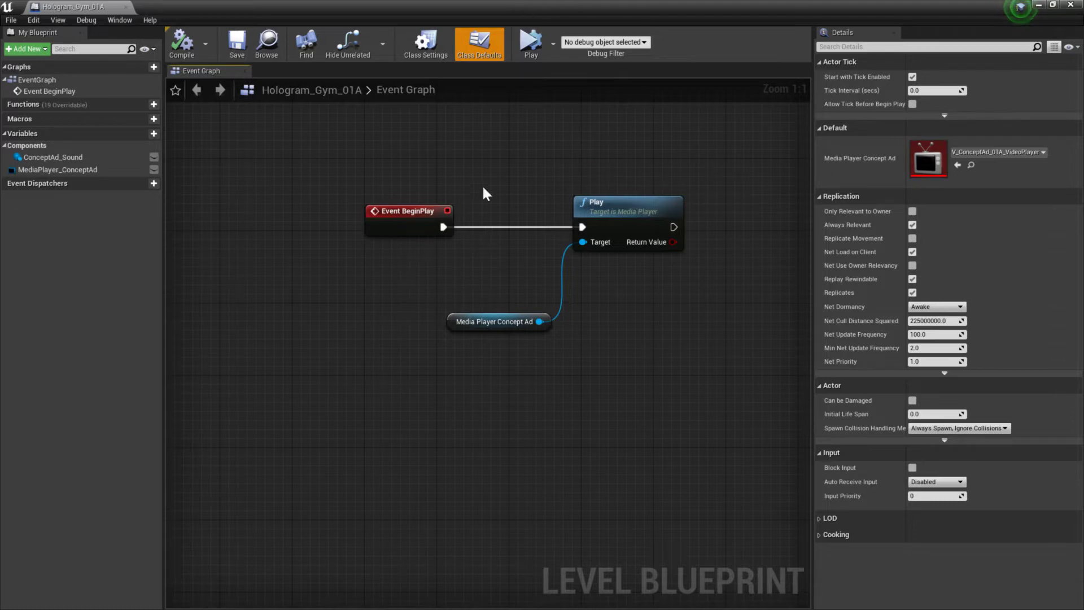
mouse_move(450, 212)
right_mouse_down()
mouse_move(403, 189)
mouse_move(450, 192)
right_mouse_up()
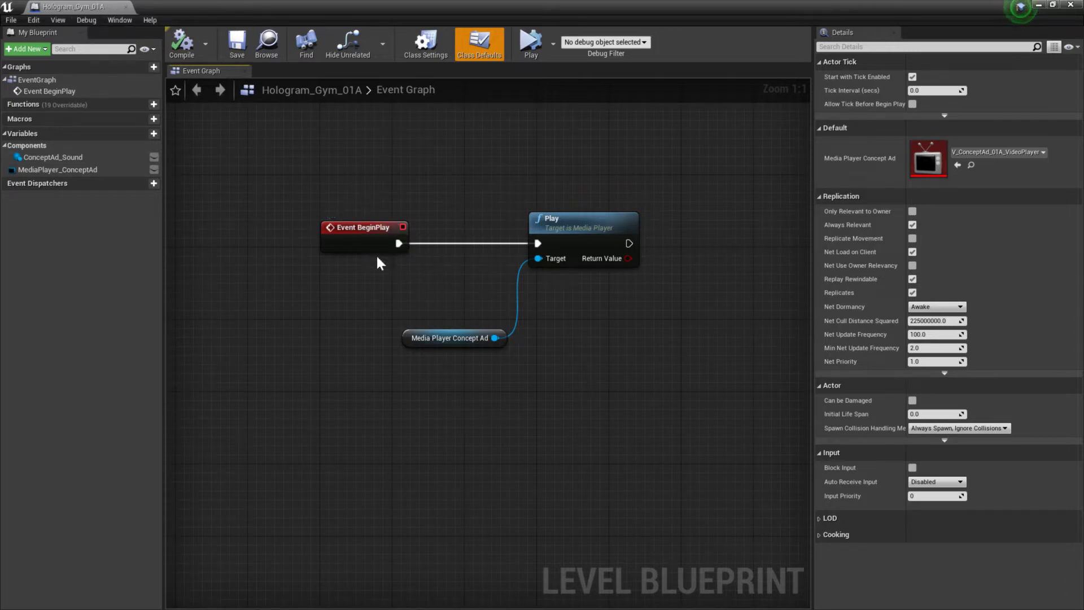
right_click(357, 163)
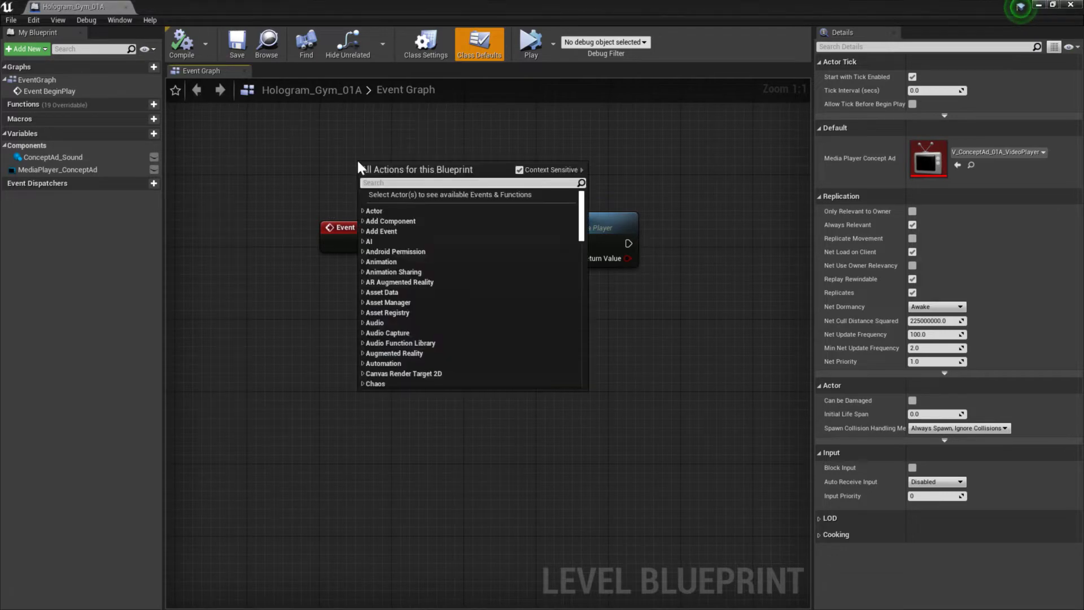
type("even")
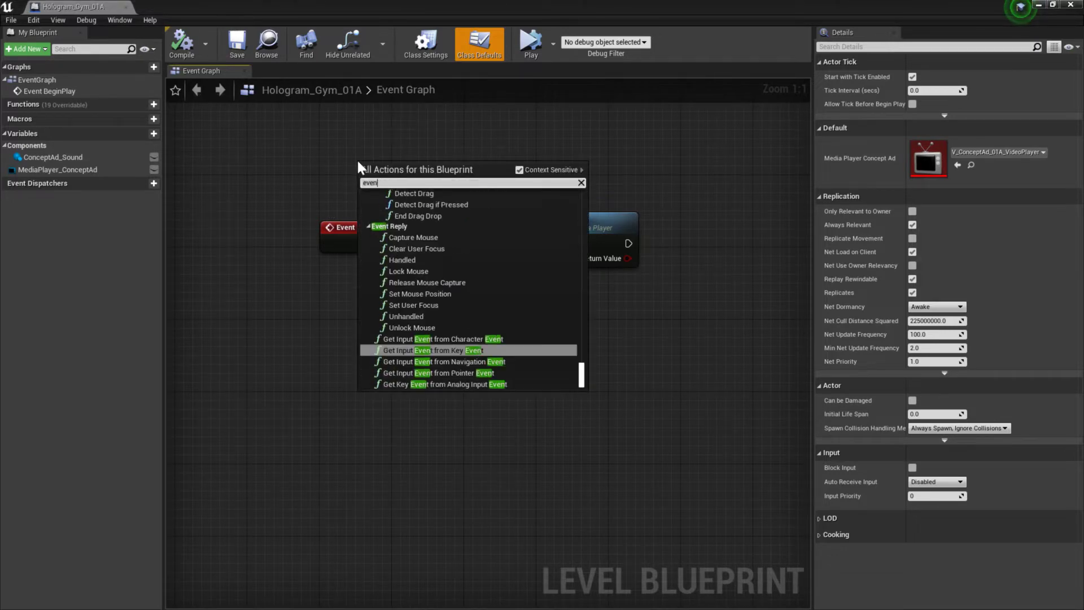
type("t begin")
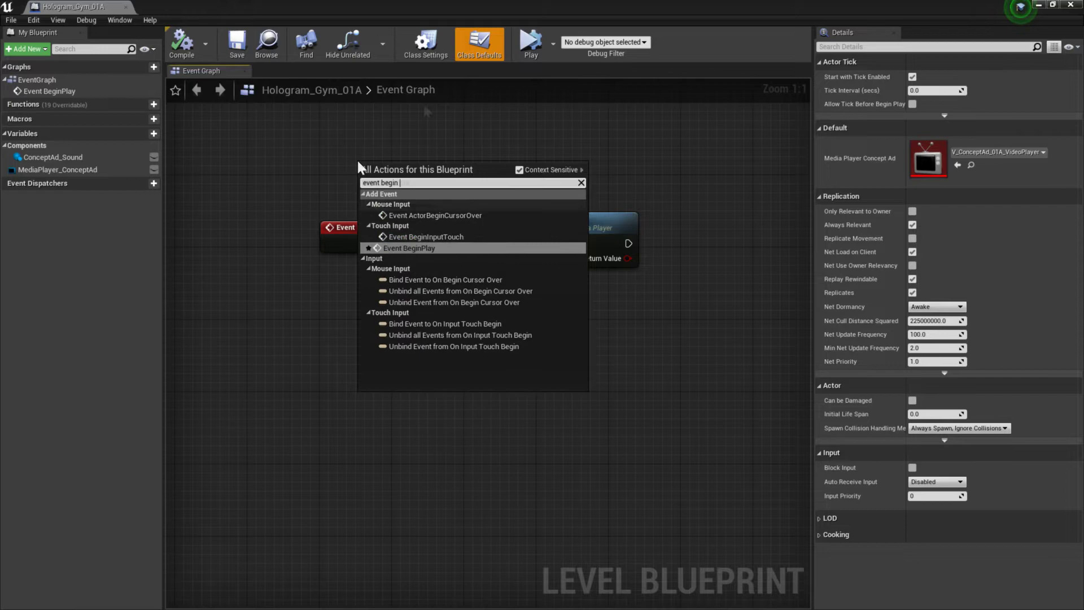
type("pla")
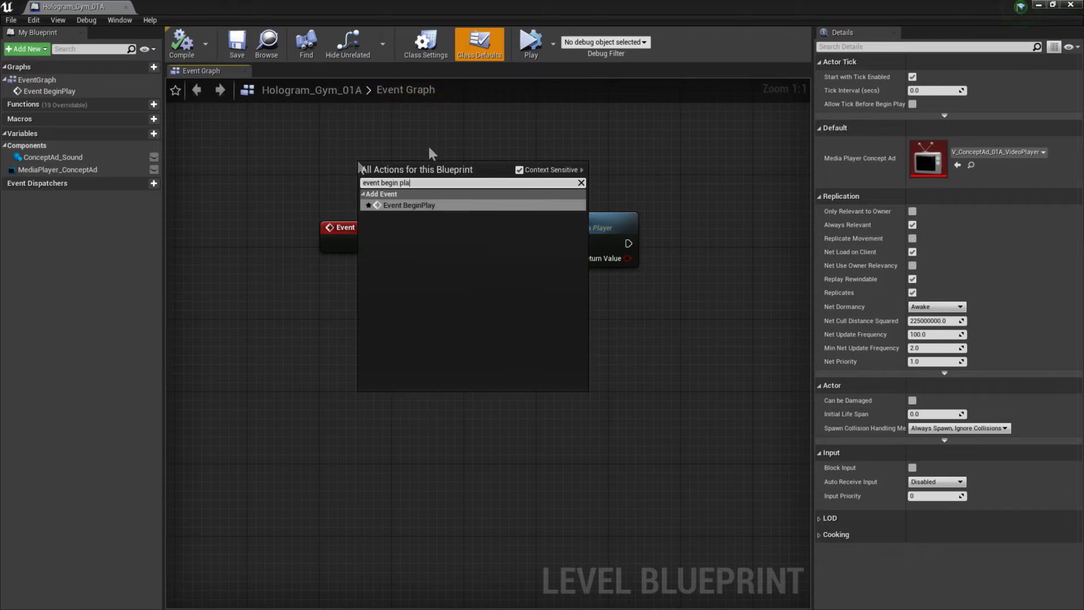
left_click(426, 205)
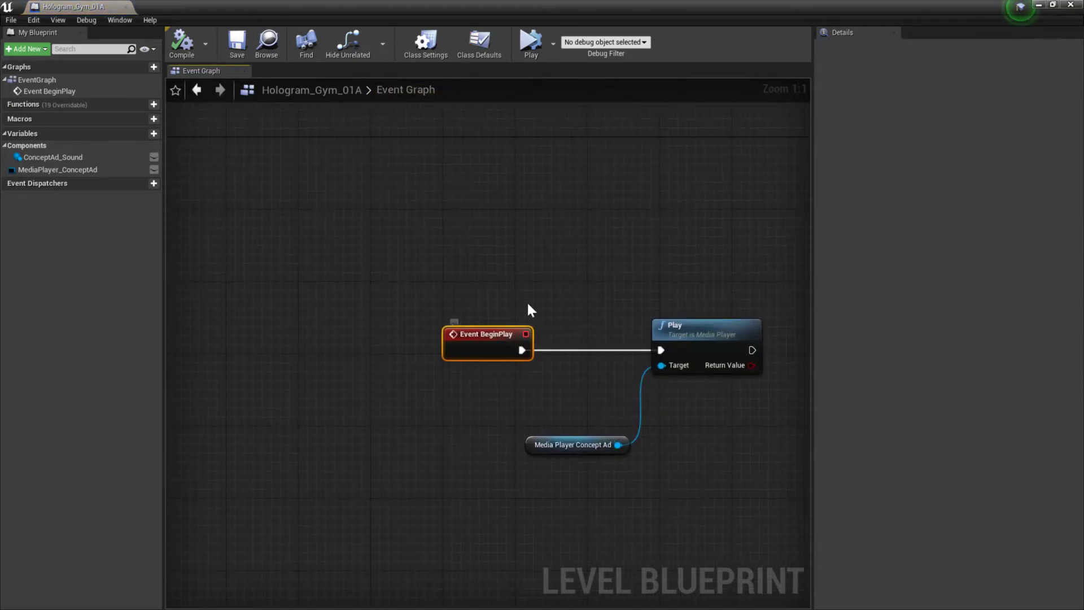
right_click_drag(472, 347, 360, 282)
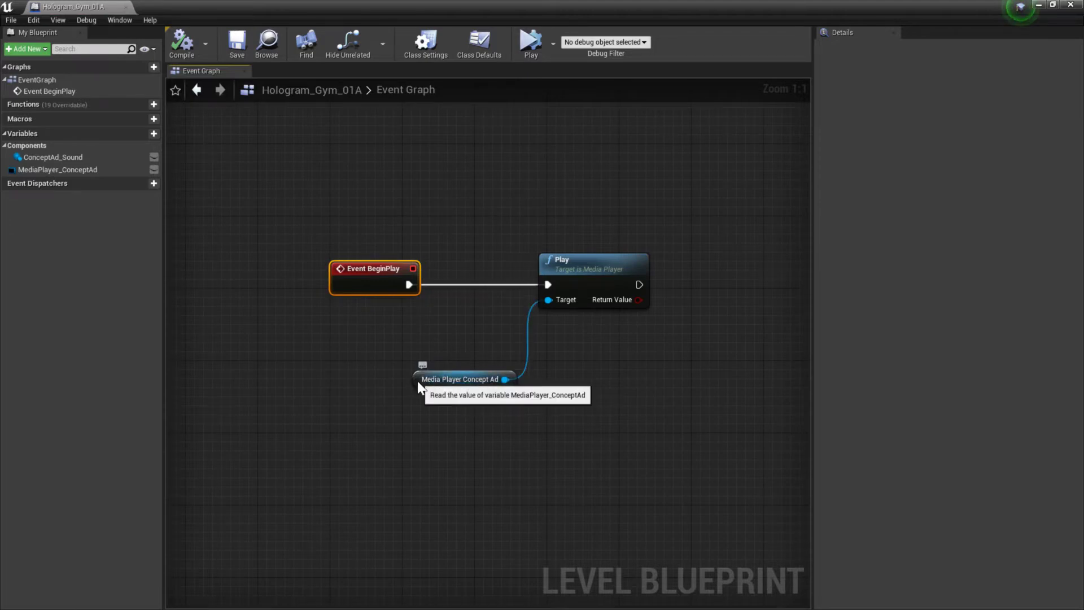
left_click(446, 379)
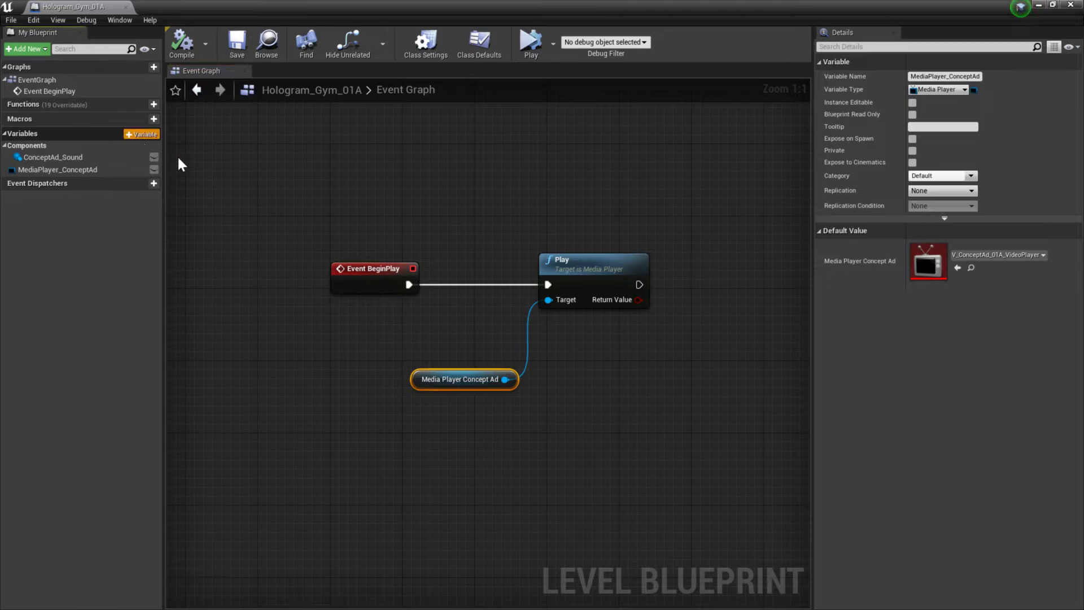
- Add a new Level Blueprint variable named MediaPlayer_DemoAd
left_click(140, 133)
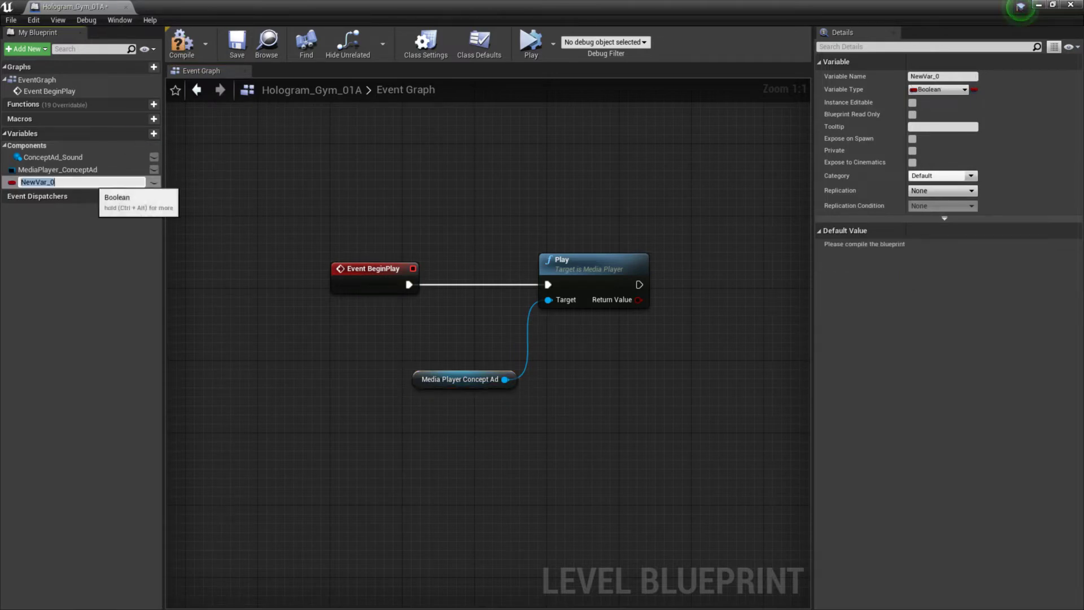
type("M")
type("ediaPlayer_DemoAd")
key("Return")
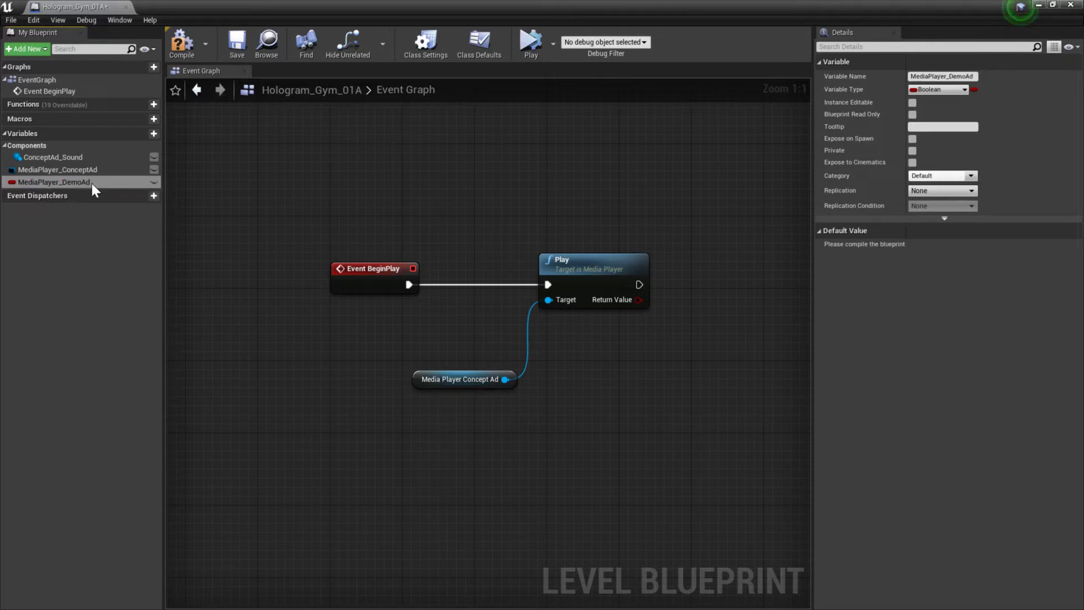
- Make MediaPlayer_DemoAd a Media Player object reference and compile the blueprint
left_click(943, 90)
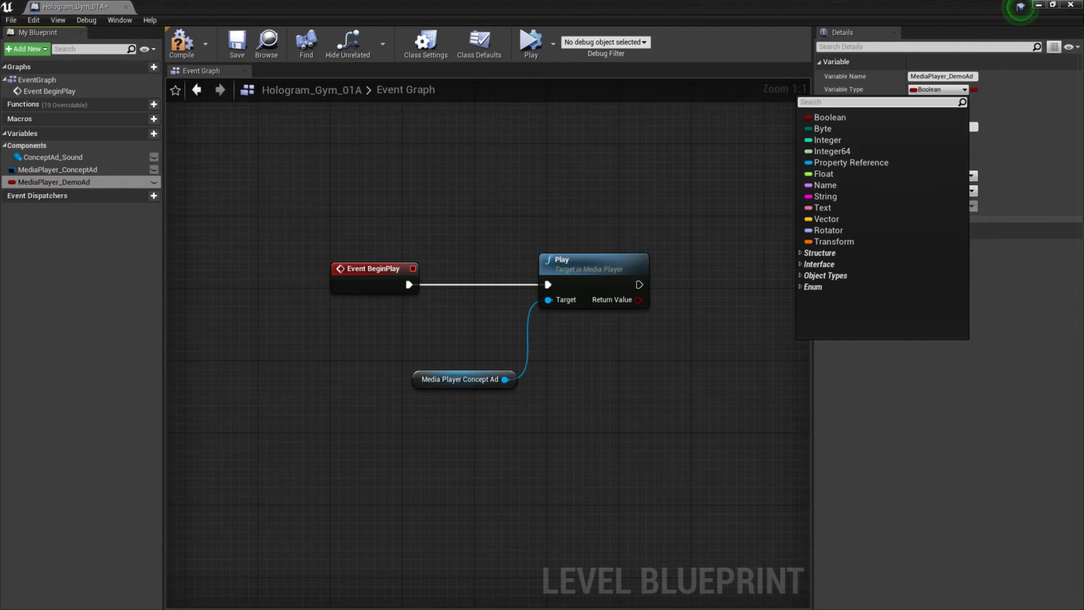
type("mediap")
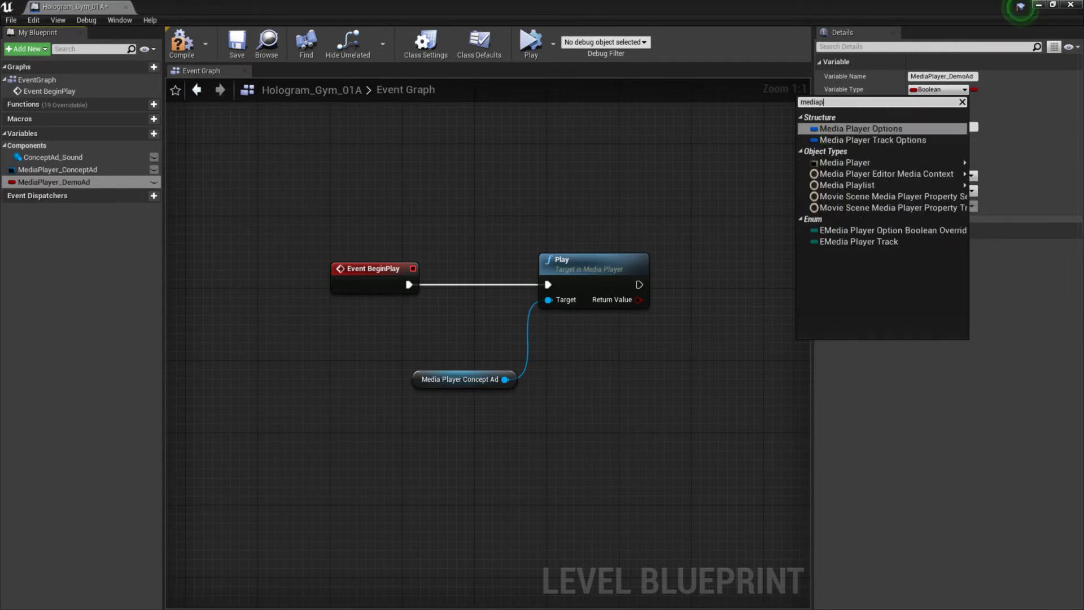
type("layer")
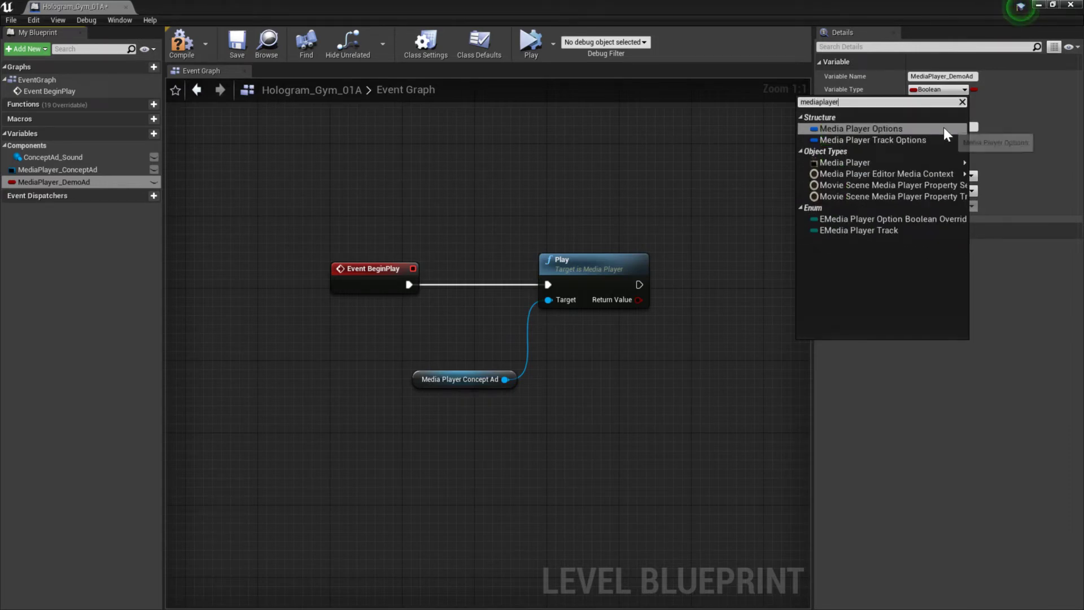
mouse_move(865, 186)
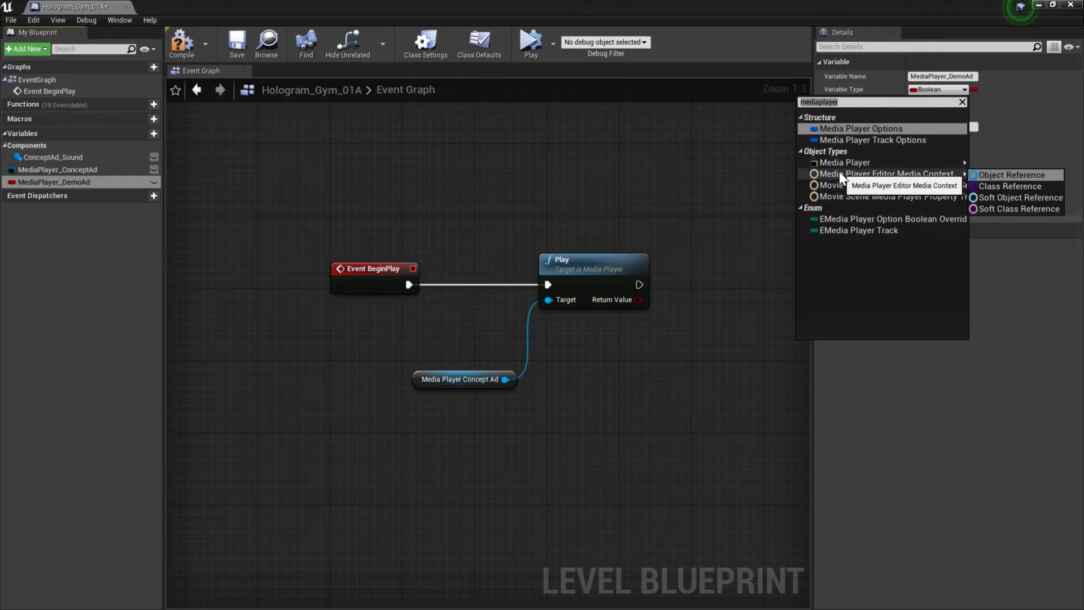
mouse_move(842, 163)
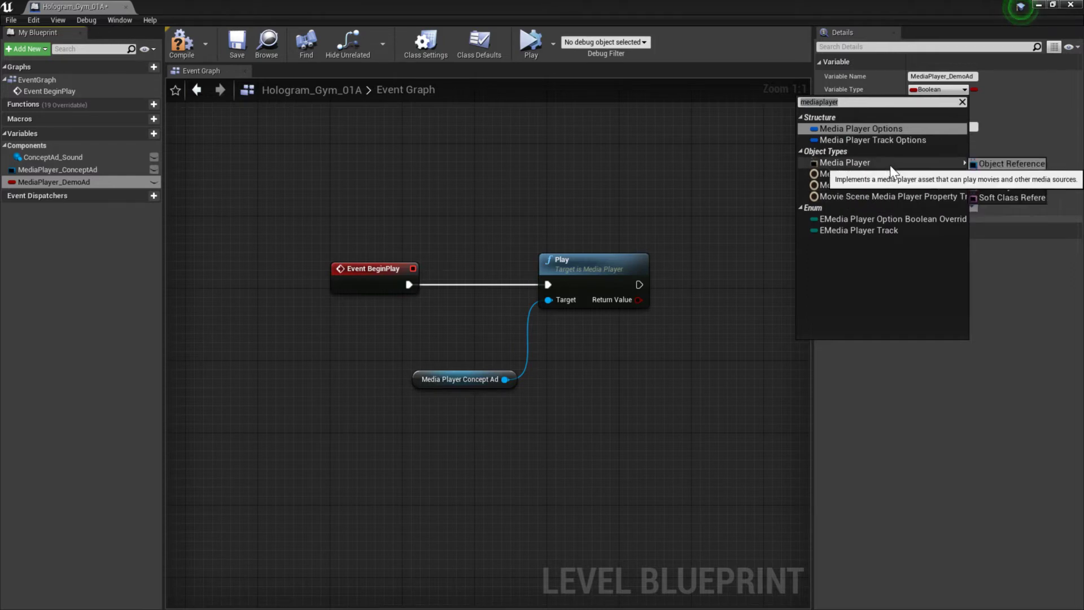
left_click(1014, 163)
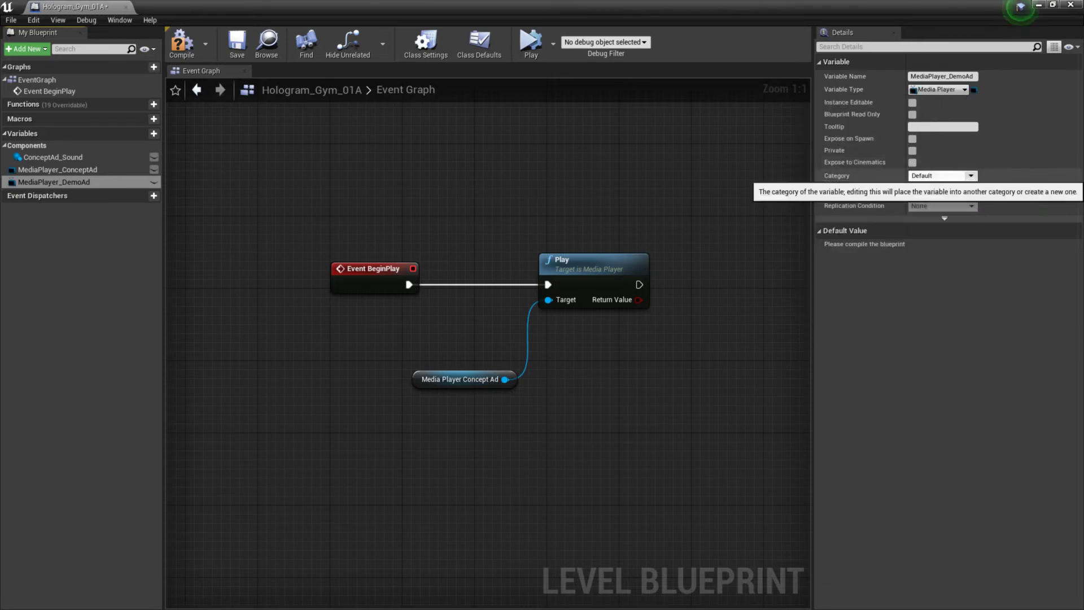
left_click(52, 178)
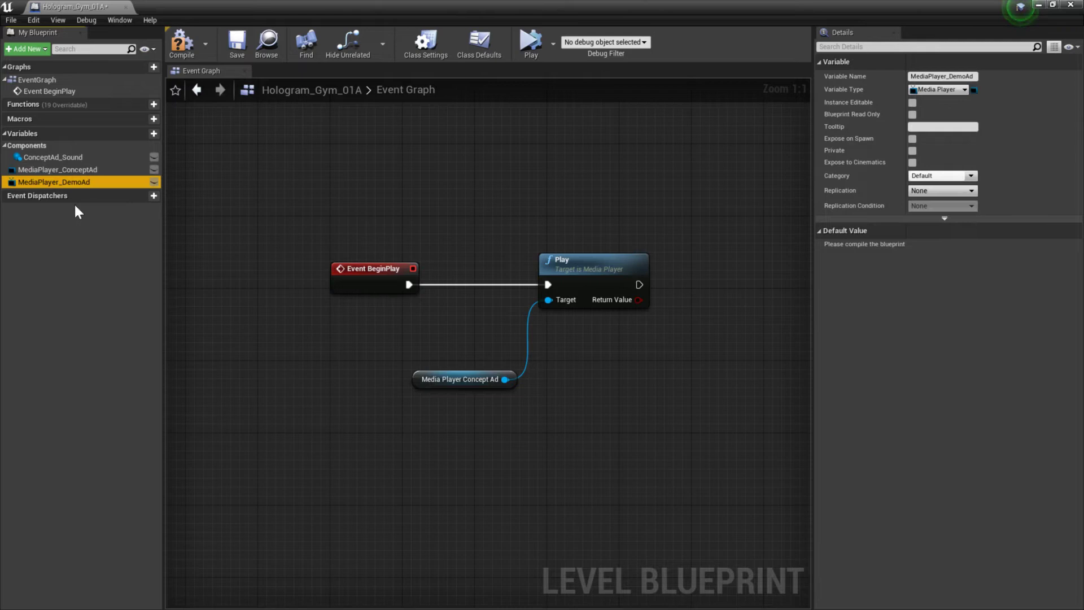
left_click(178, 44)
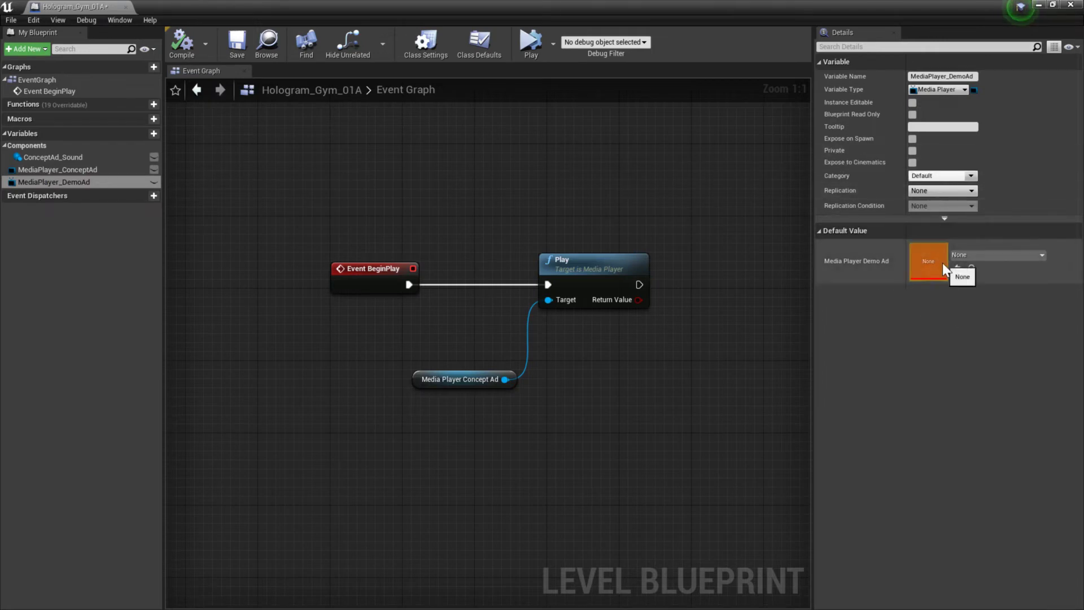
- Assign V_ConceptAd_01A_VideoPlayer from ExampleMovies > ConceptAd_01 as MediaPlayer_DemoAd's default value
double_click(748, 2)
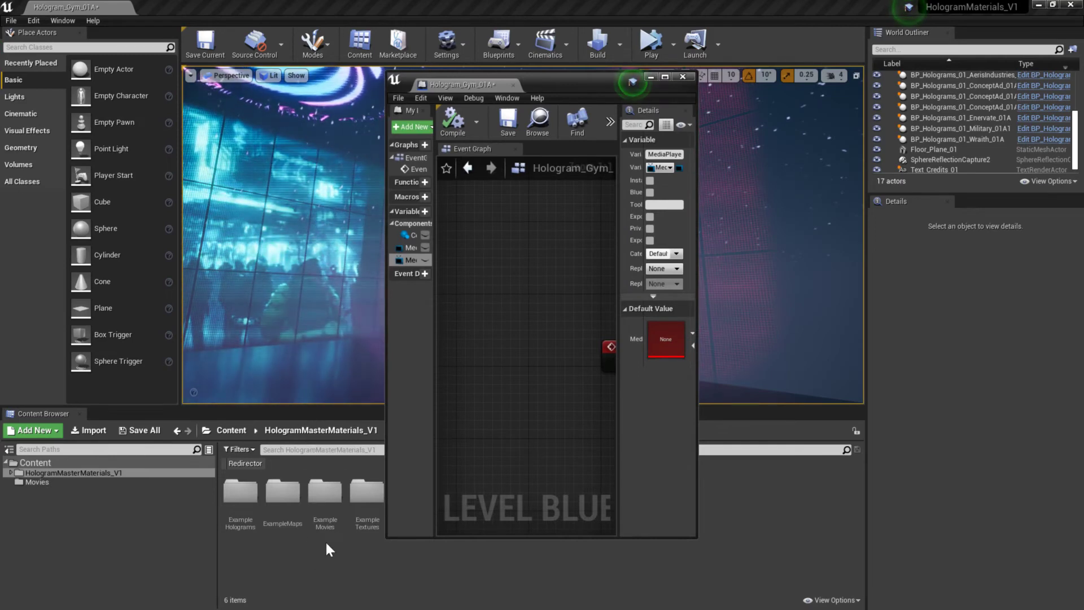
left_click(332, 487)
double_click(332, 486)
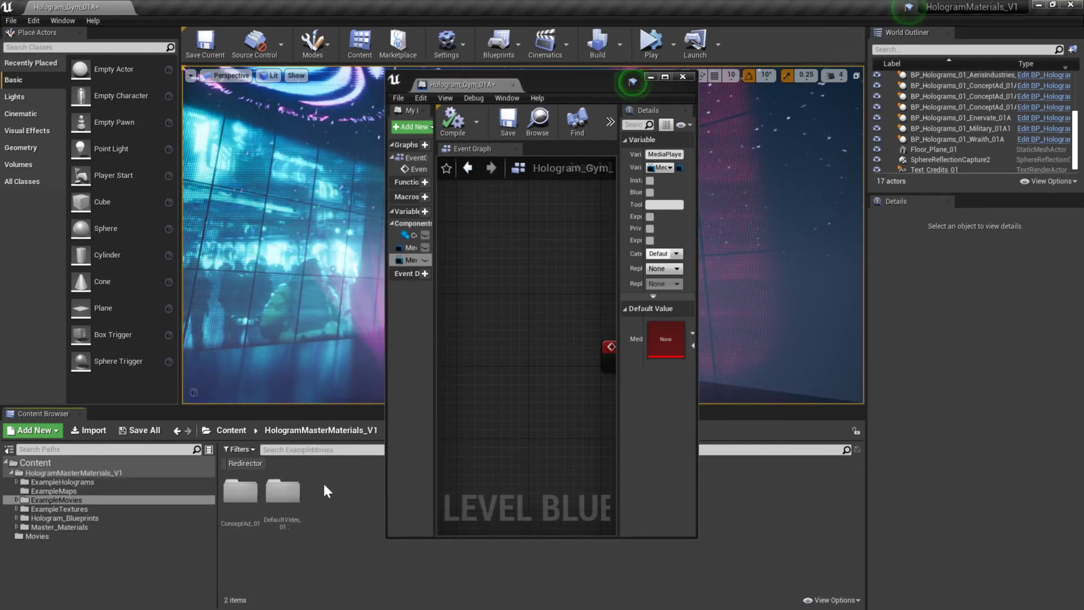
double_click(249, 494)
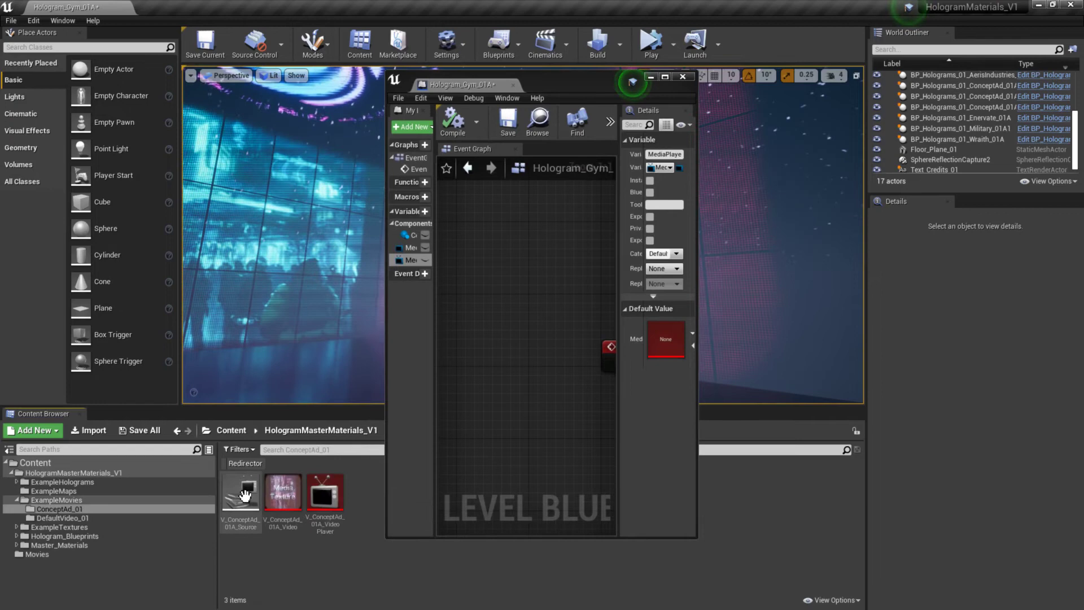
left_click(333, 490)
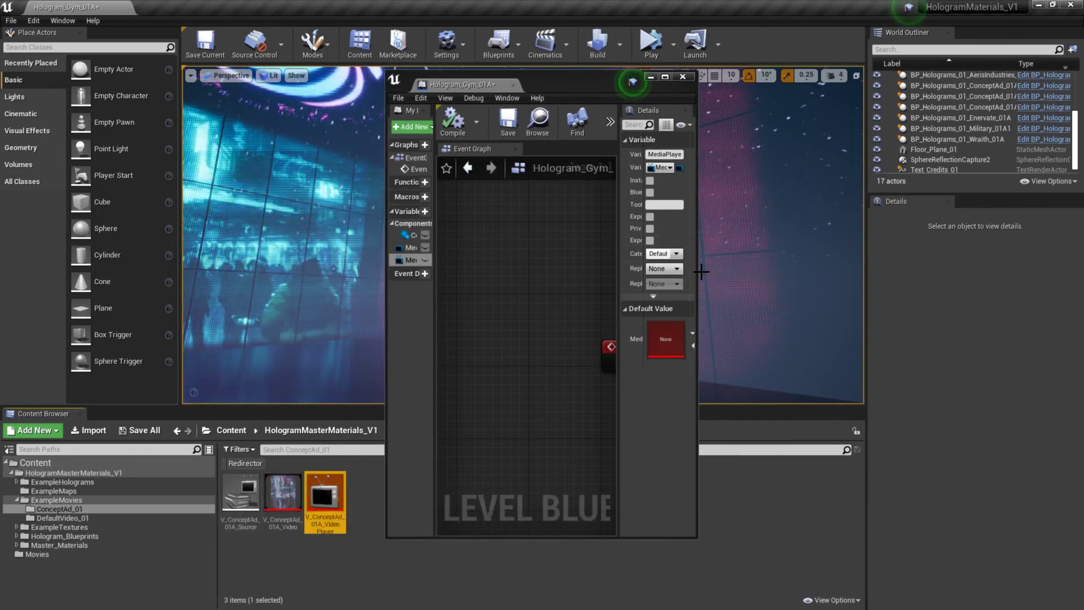
left_click_drag(697, 272, 862, 250)
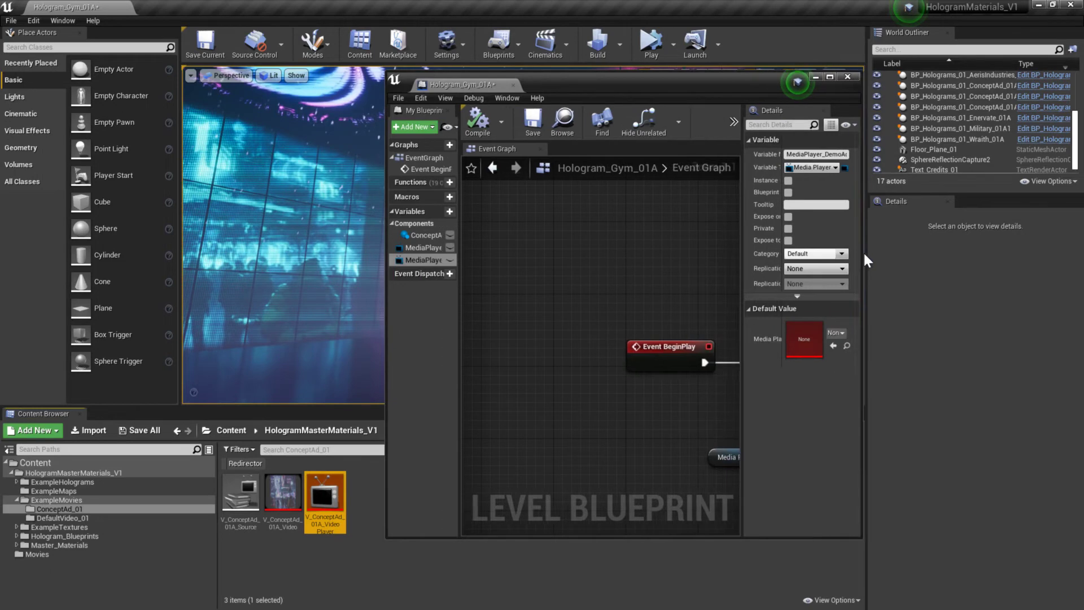
left_click(836, 347)
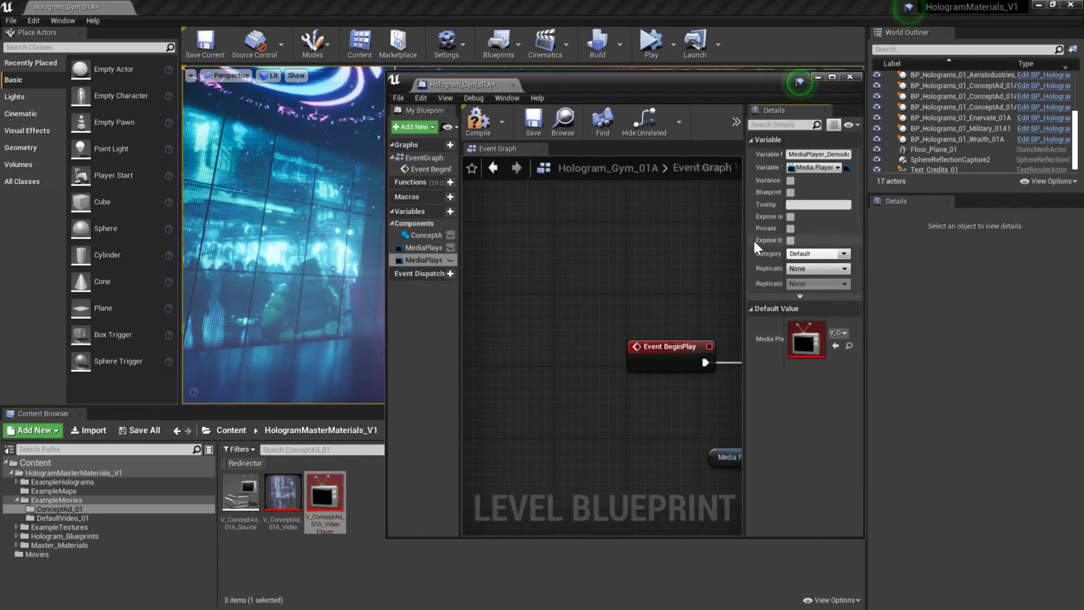
left_click(832, 77)
- Place a MediaPlayer_DemoAd getter in the graph and add a Play node from it
right_click_drag(609, 262, 519, 130)
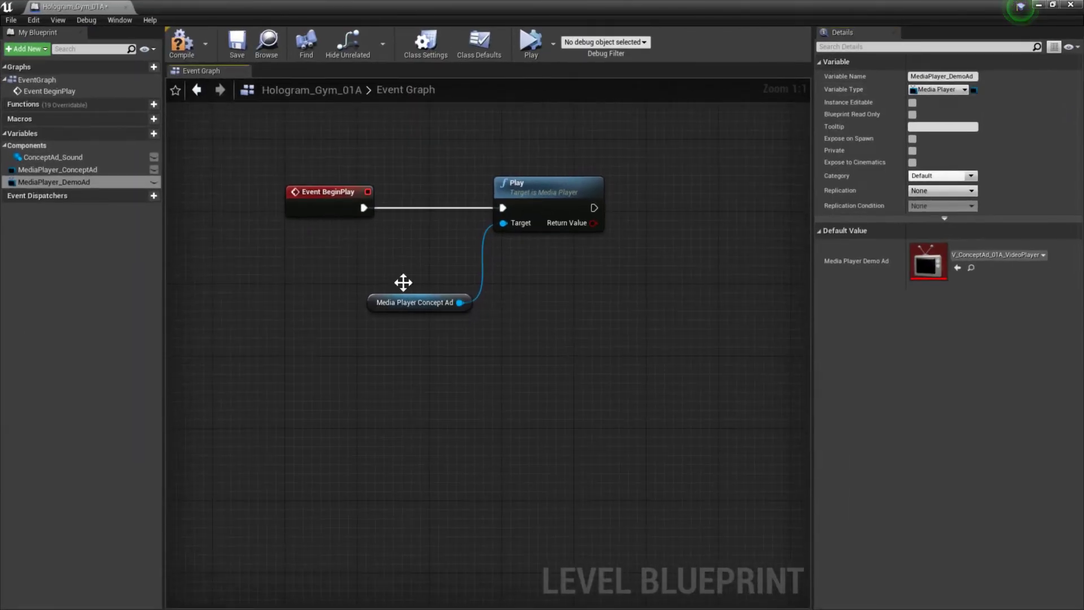
left_click_drag(64, 182, 543, 397)
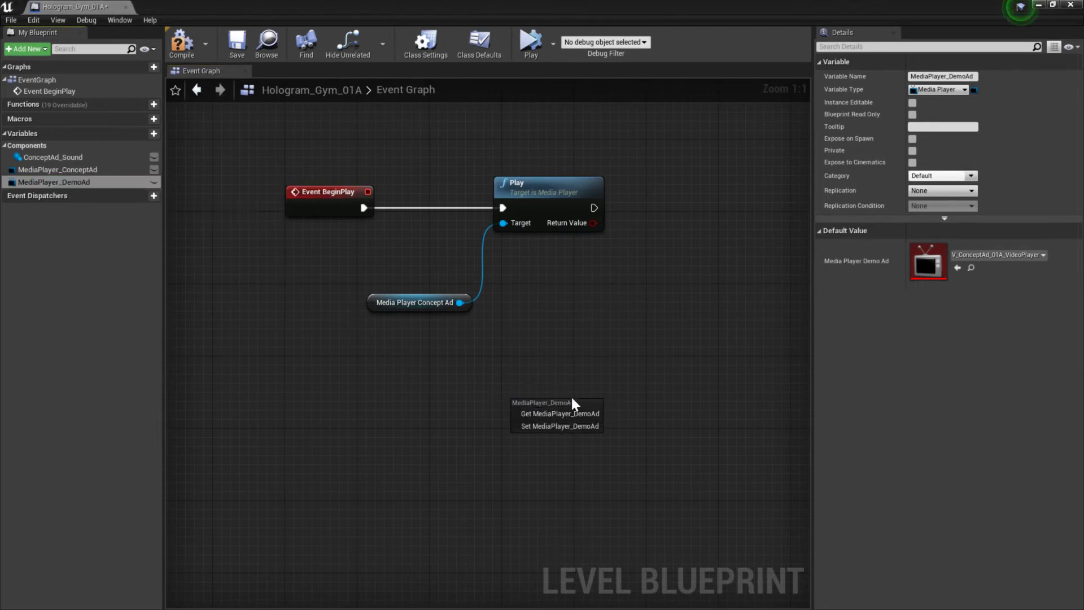
left_click(553, 414)
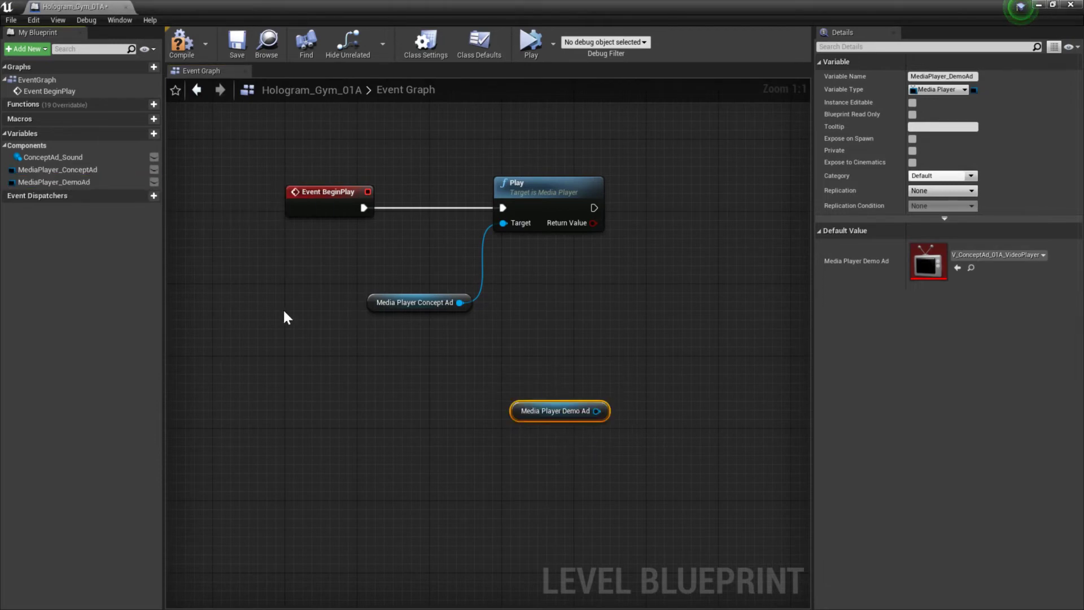
left_click_drag(596, 410, 676, 342)
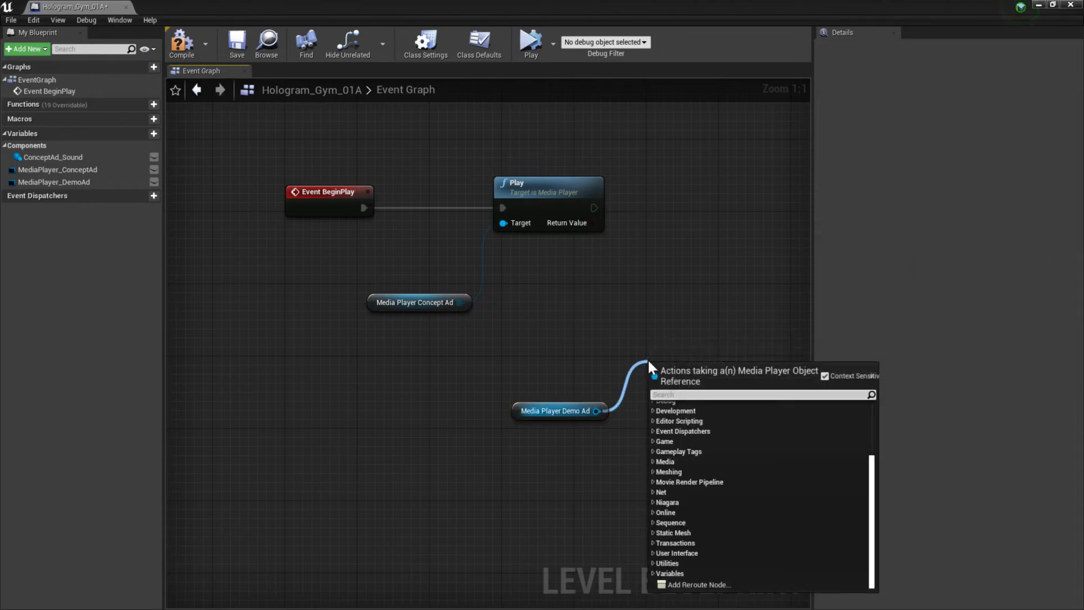
type("play")
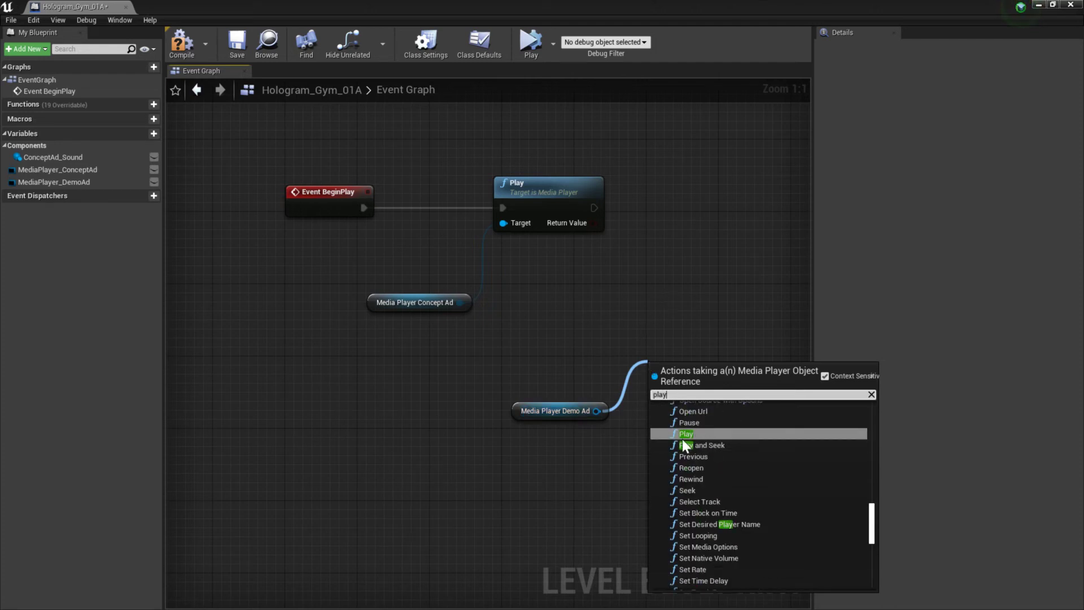
left_click(696, 432)
left_click_drag(701, 377, 690, 279)
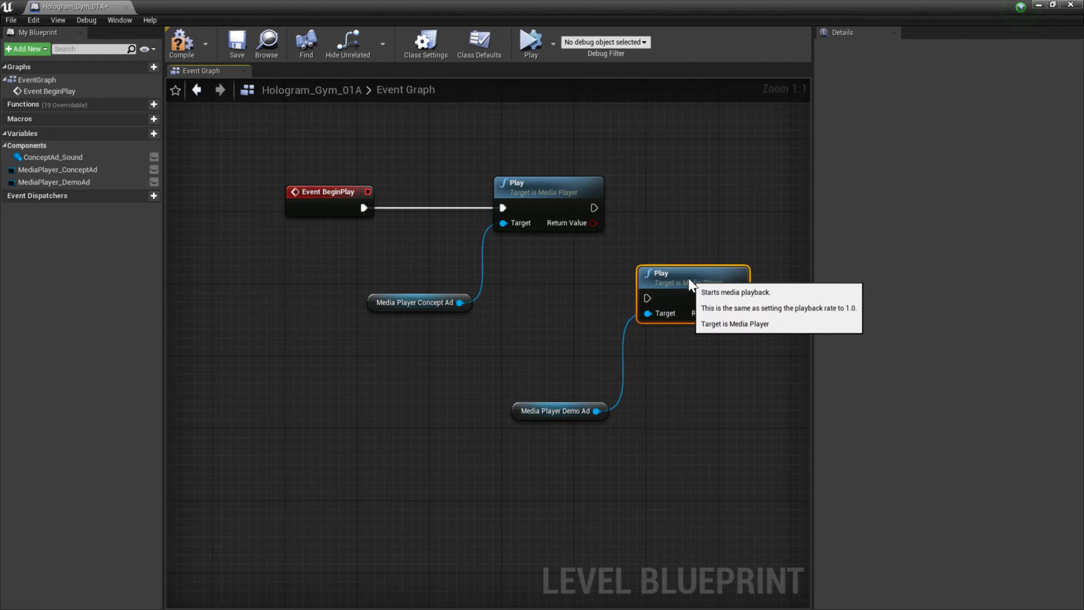
- Wire the Concept Ad Play's exec output into the Demo Ad Play node
left_click(542, 410)
left_click(717, 317, "ctrl")
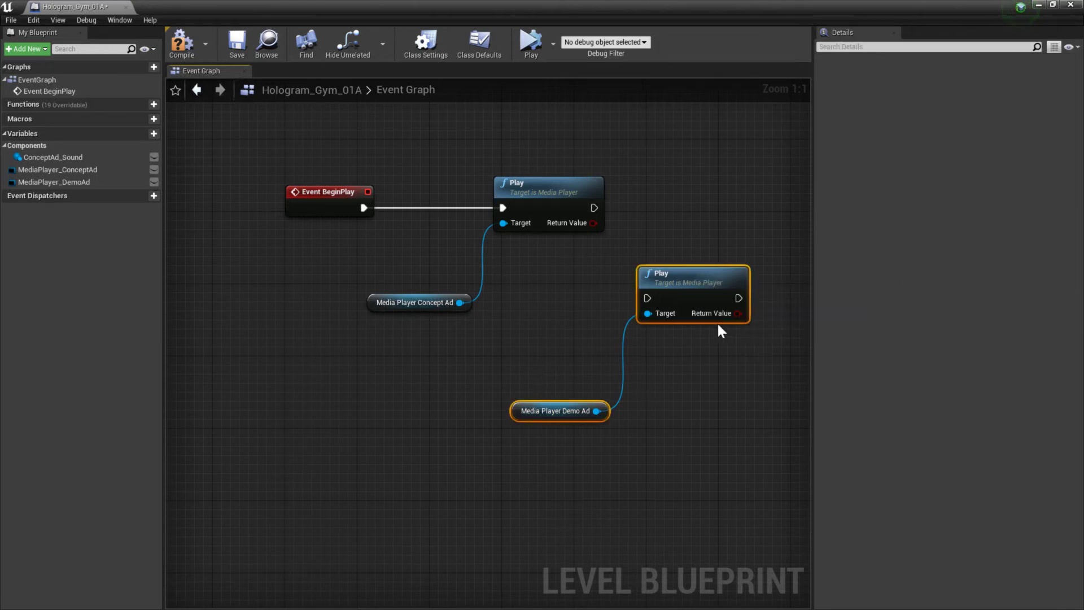
left_click_drag(716, 317, 765, 162)
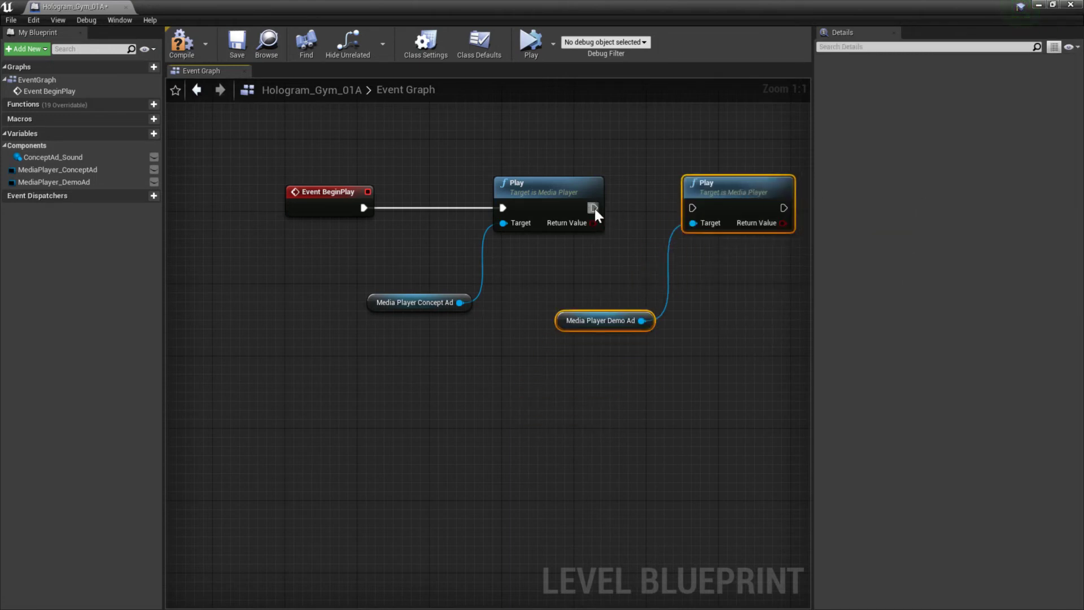
left_click_drag(593, 207, 692, 208)
left_click(716, 306)
right_click_drag(670, 302, 606, 327)
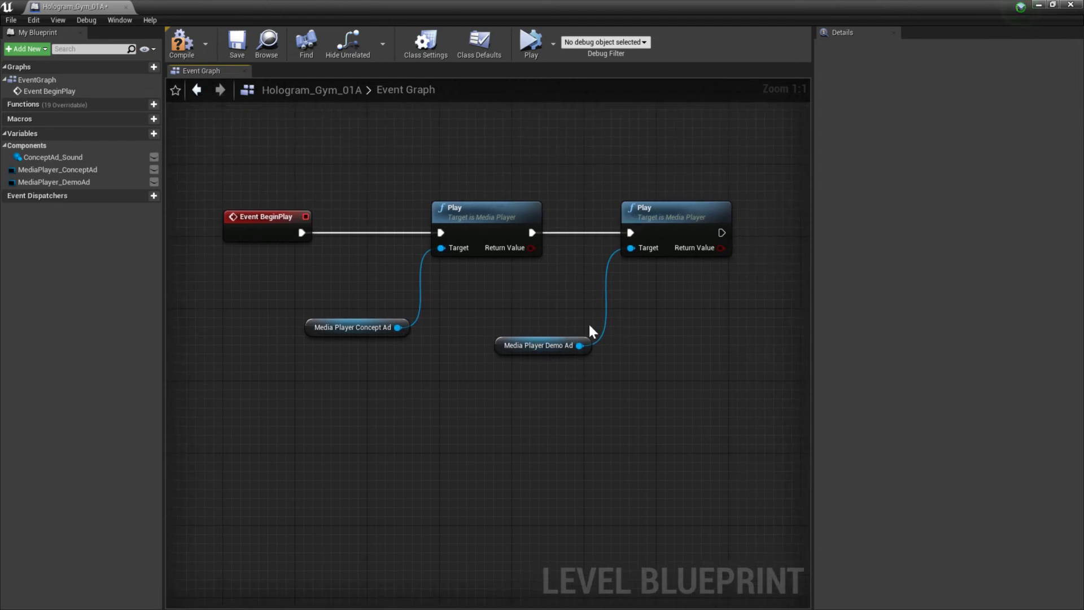
left_click(540, 346)
left_click(345, 328)
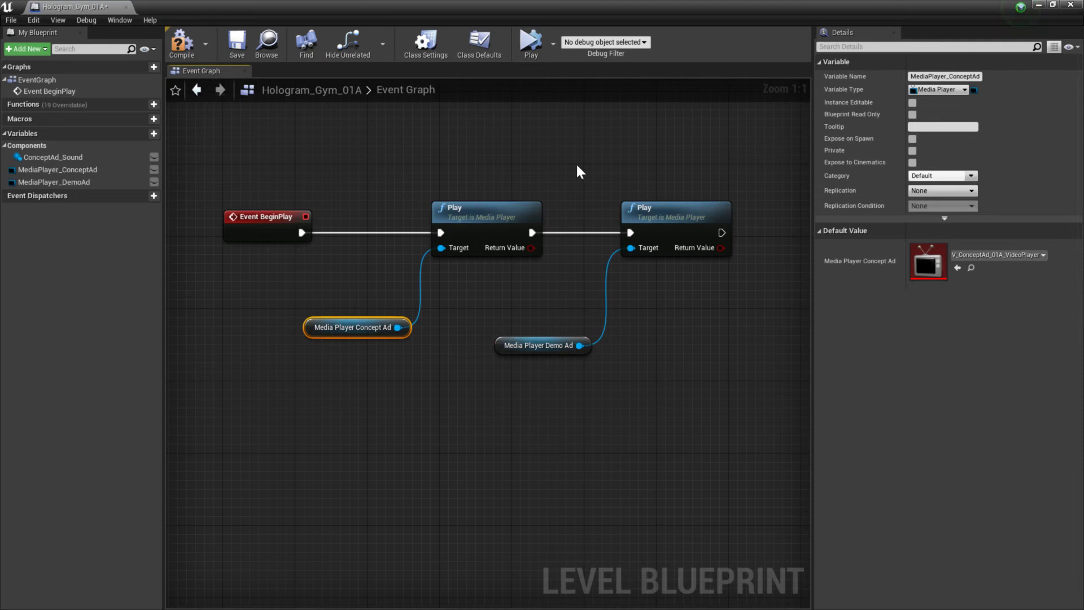
- Add another MediaPlayer_DemoAd getter with a new Play node
left_click(586, 197)
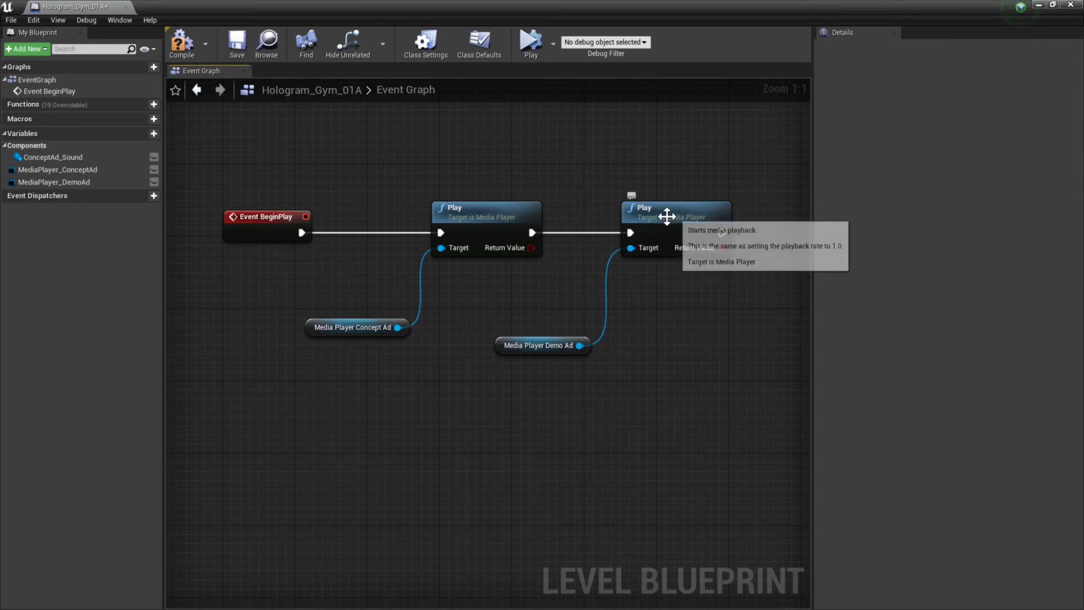
left_click(511, 342)
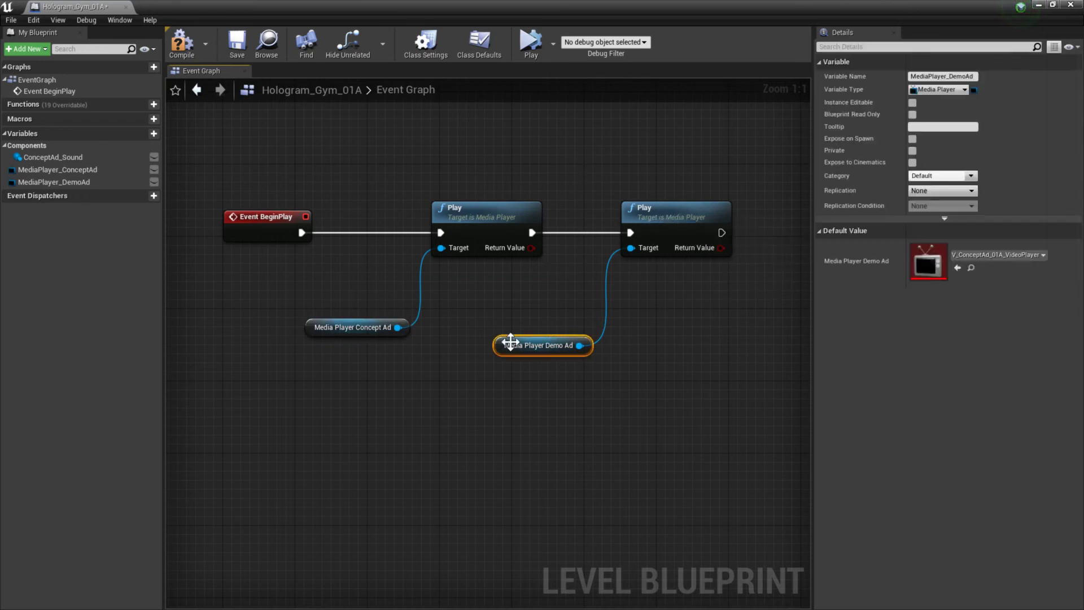
left_click(65, 181)
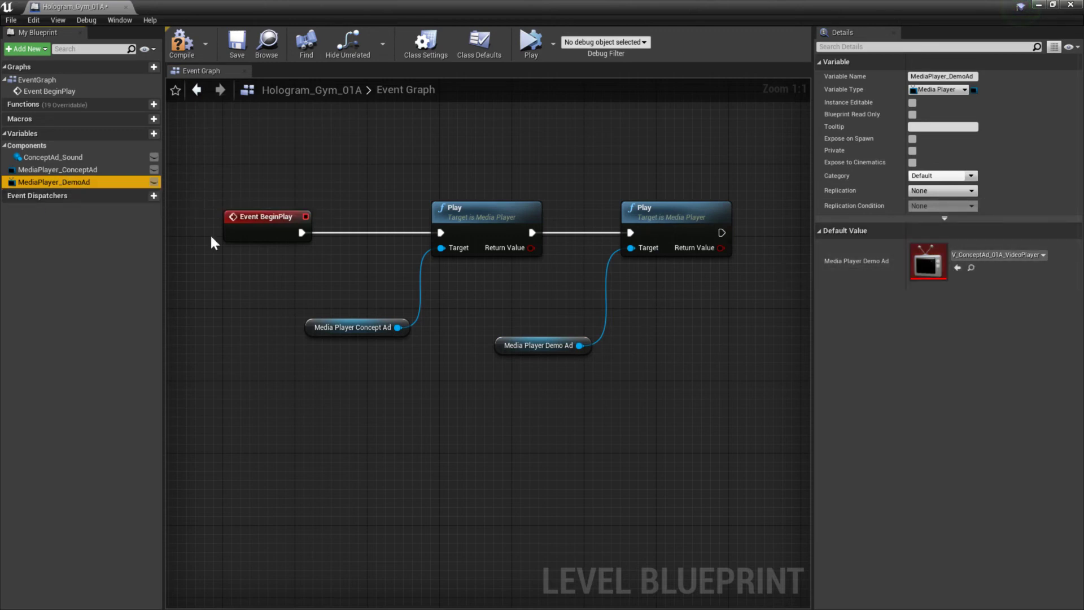
left_click_drag(213, 243, 474, 408)
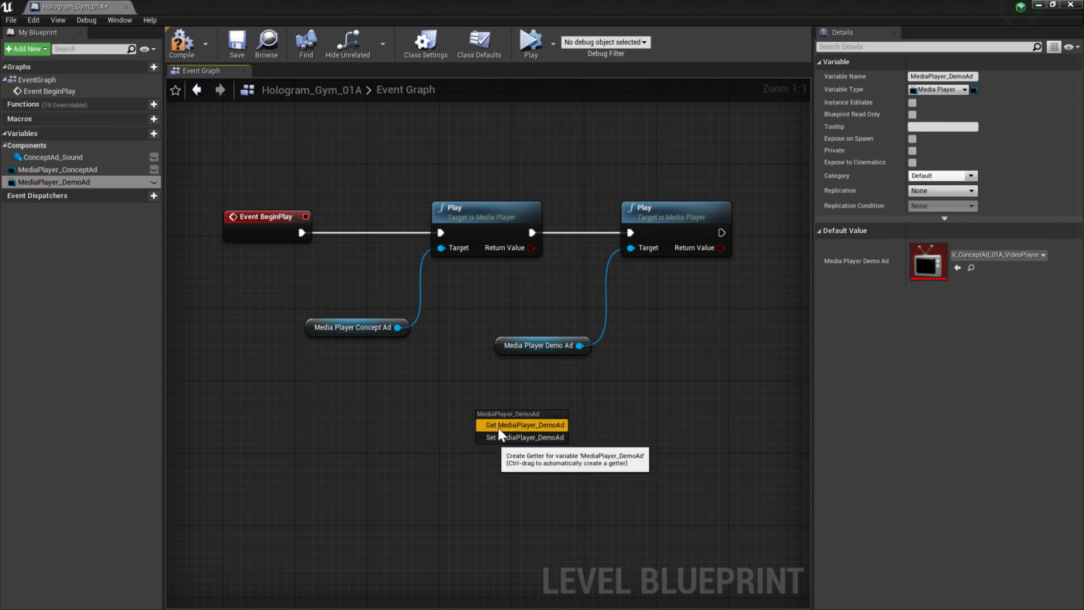
left_click(496, 425)
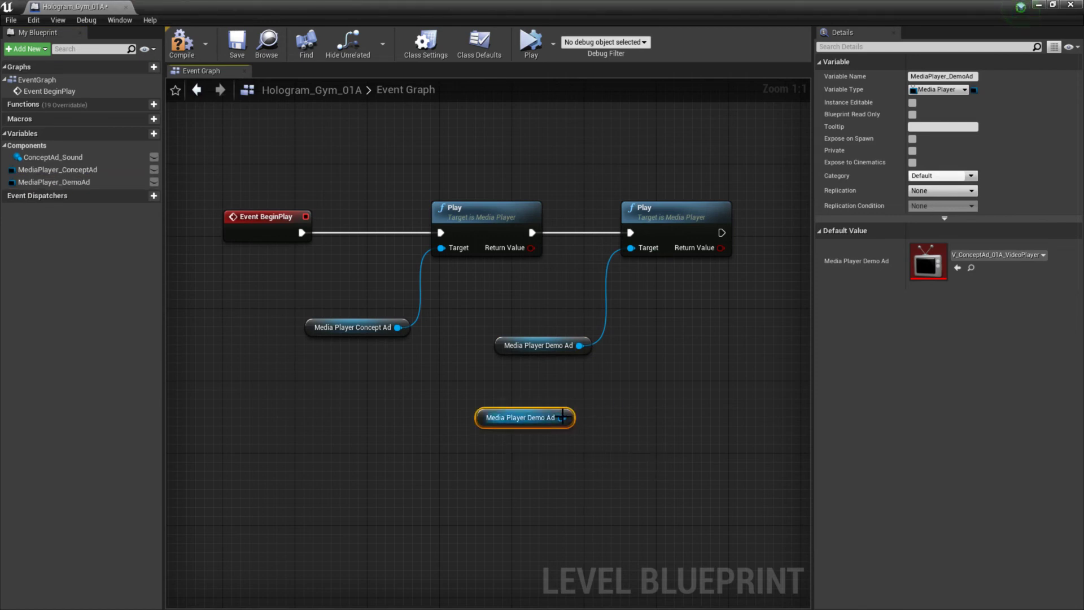
left_click_drag(562, 417, 682, 343)
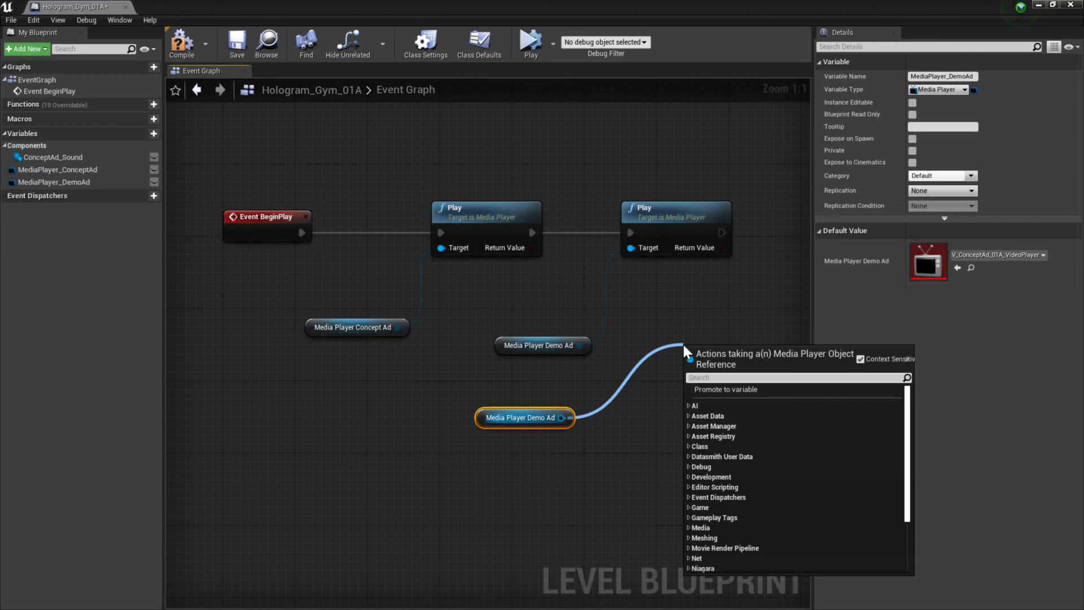
type("play")
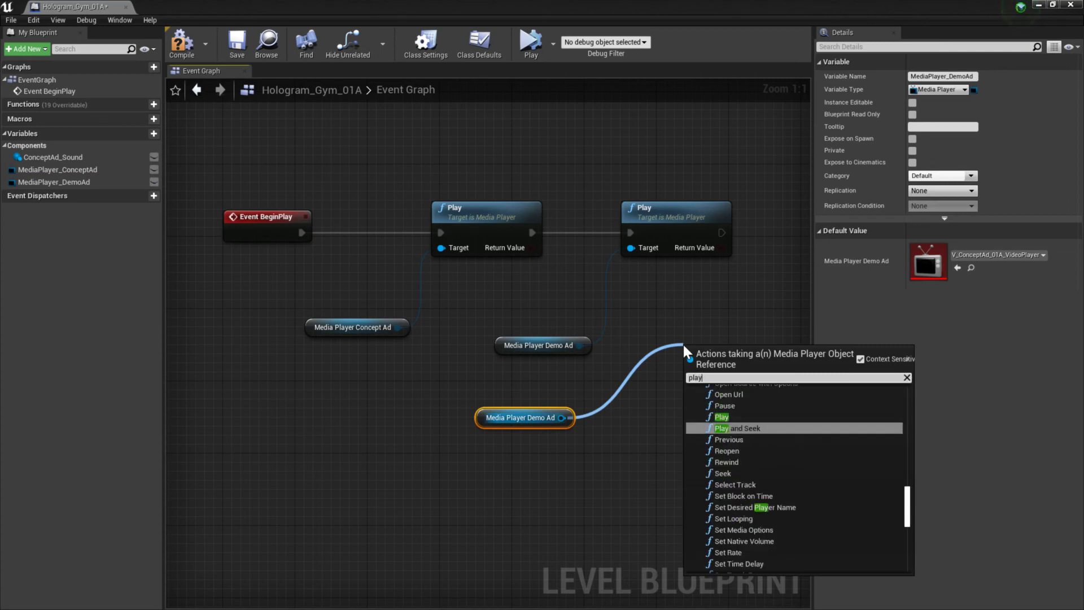
left_click(734, 417)
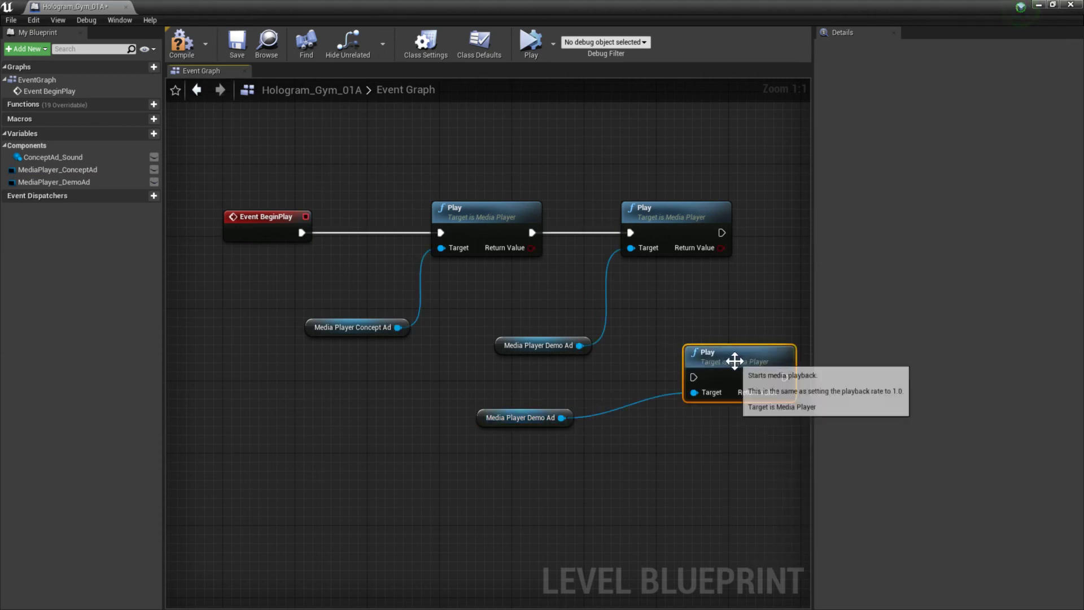
- Chain the Concept Ad Play into the new Play and delete the old Demo Ad Play and getter
left_click_drag(734, 361, 679, 305)
left_click_drag(532, 232, 640, 322)
left_click(680, 204)
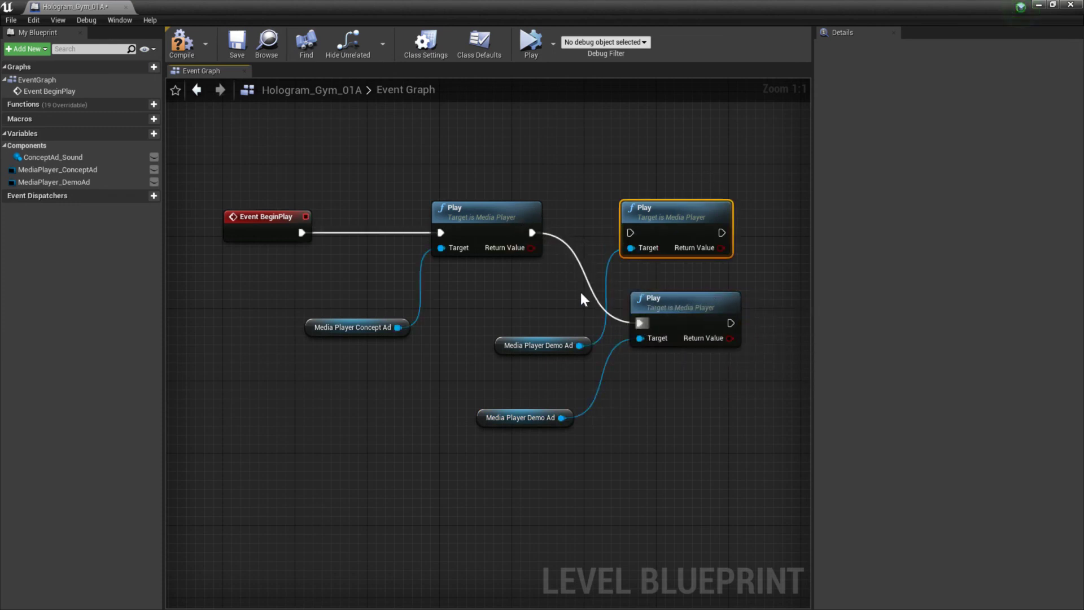
left_click(549, 341, "ctrl")
key("Delete")
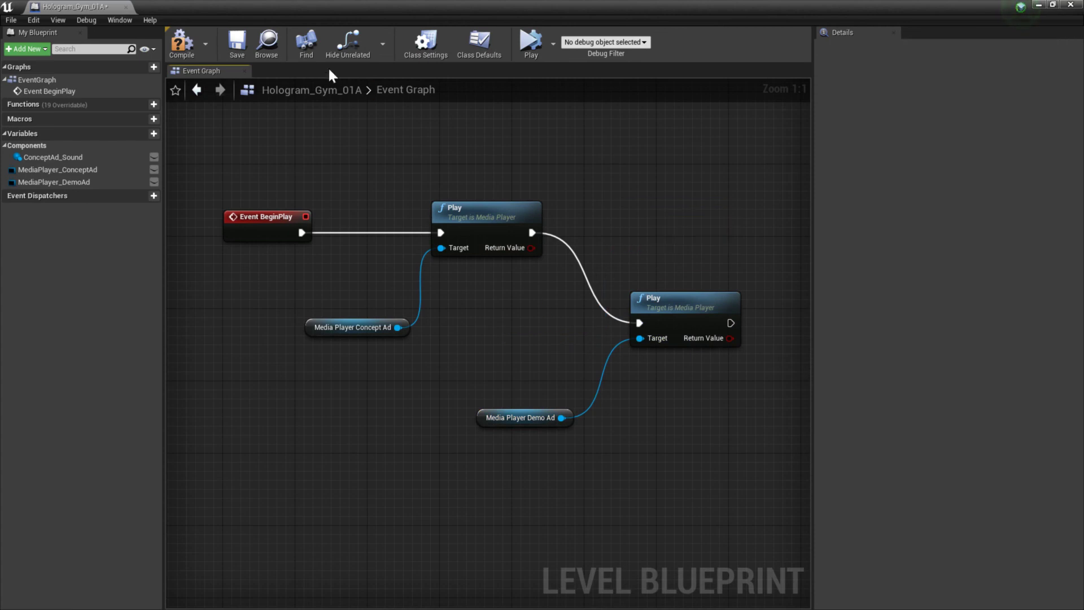
- Compile the Level Blueprint with Concept Ad and Demo Ad Play calls chained
left_click(185, 49)
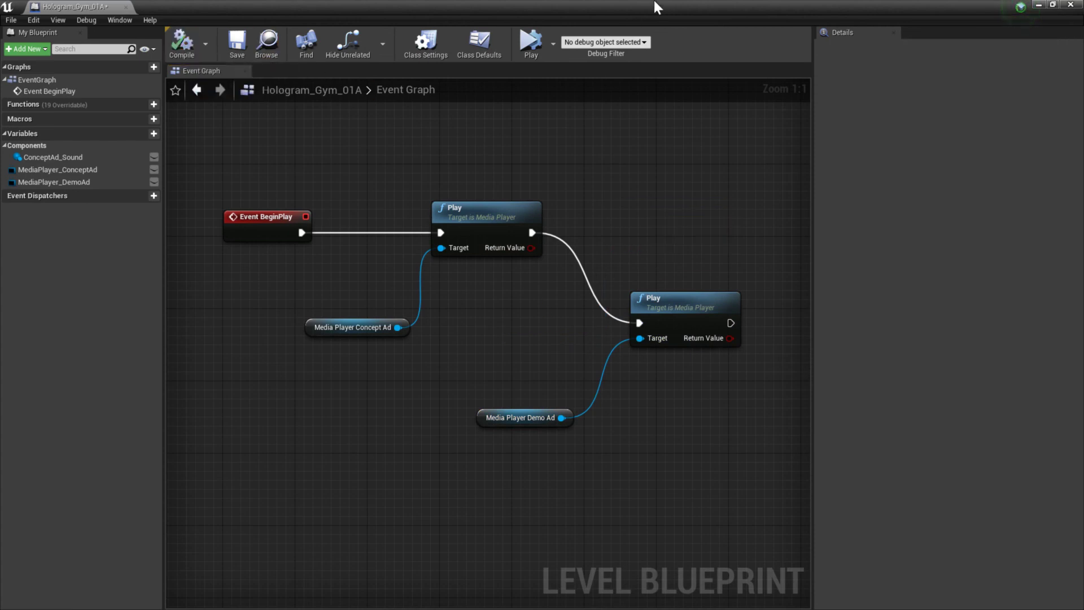